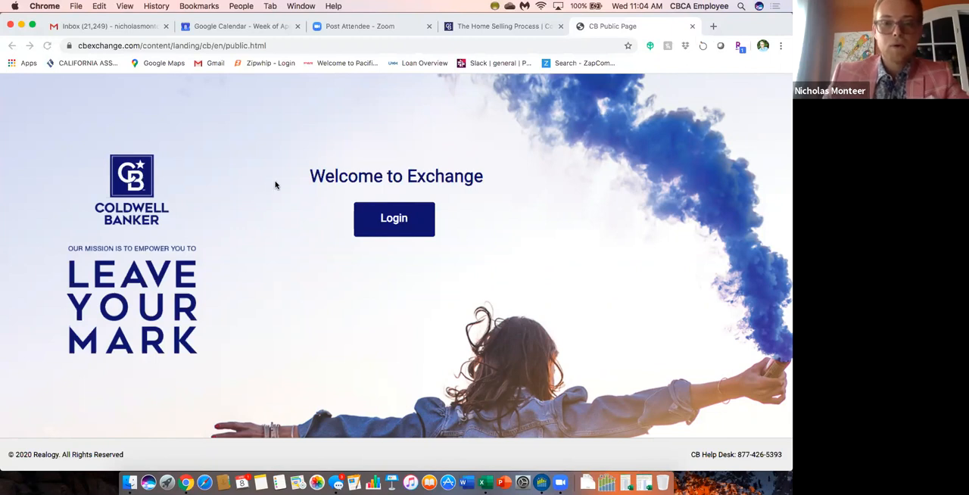
# Sign in to Exchange with the pre-filled account credentials and open the Social Ad Engine from the springboard.
pyautogui.click(392, 224)
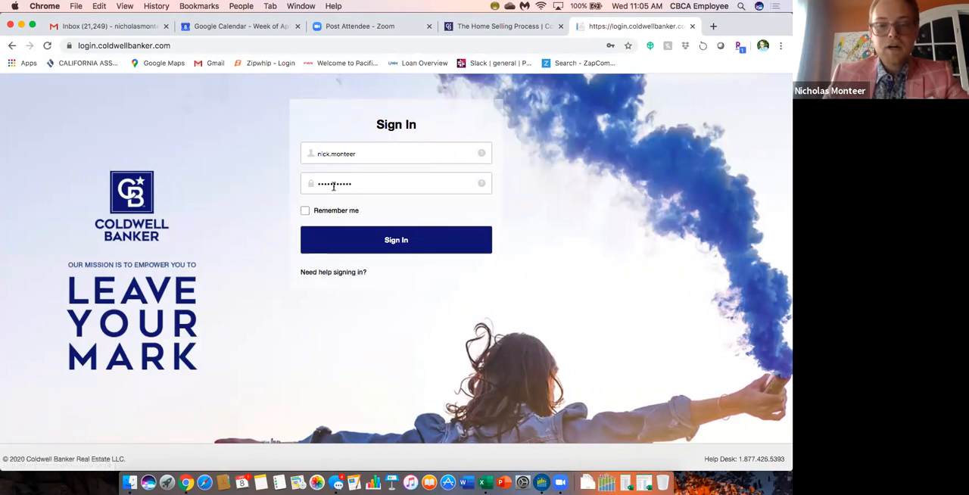
pyautogui.click(401, 237)
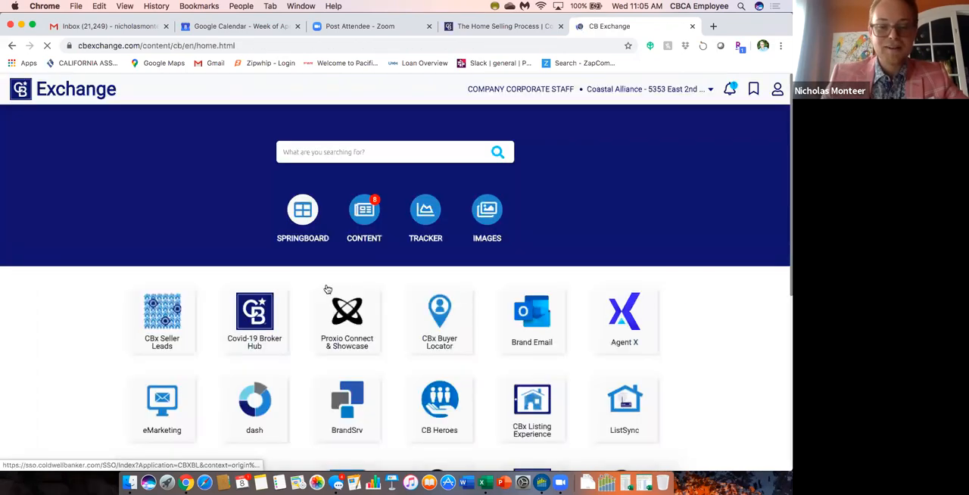
pyautogui.scroll(-5, 509, 315)
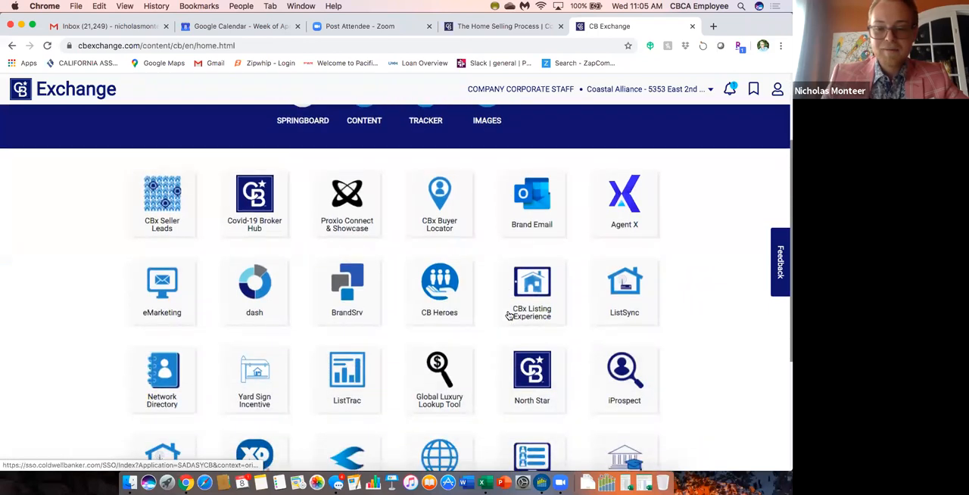
pyautogui.scroll(-1, 509, 316)
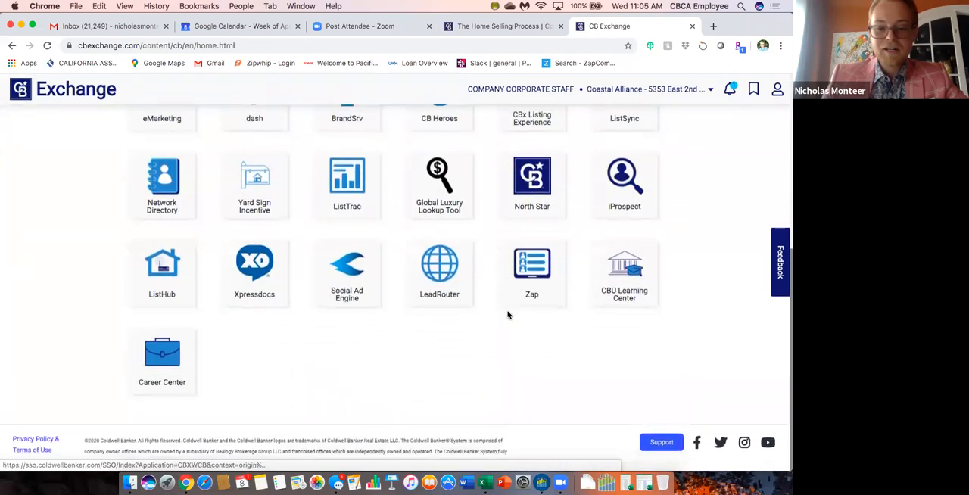
pyautogui.click(342, 275)
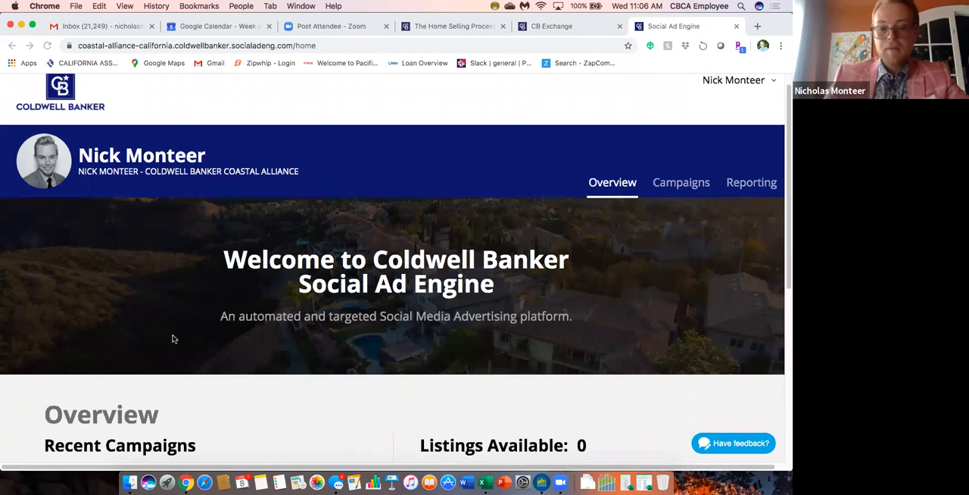
# Examine the Social Ad Engine overview, including the recent campaigns, available listings and activity snapshot.
pyautogui.scroll(-2, 523, 306)
pyautogui.scroll(3, 528, 308)
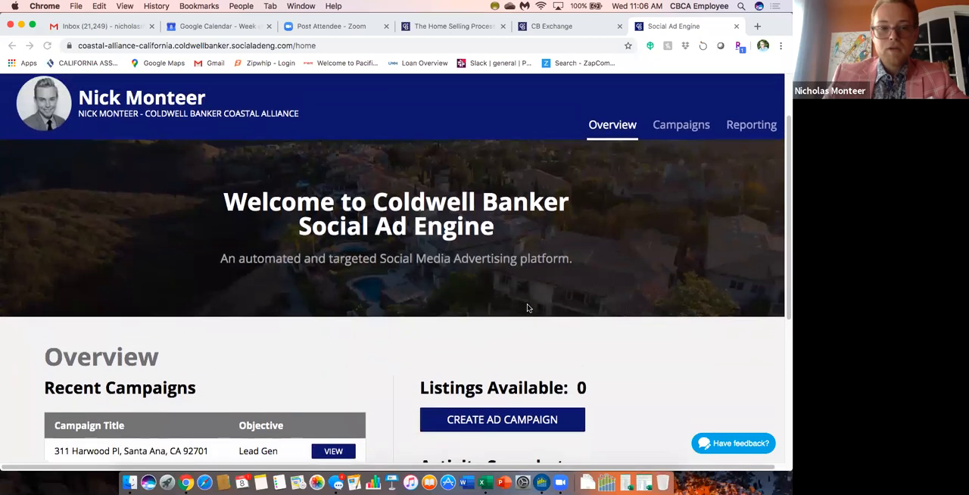
pyautogui.scroll(1, 528, 308)
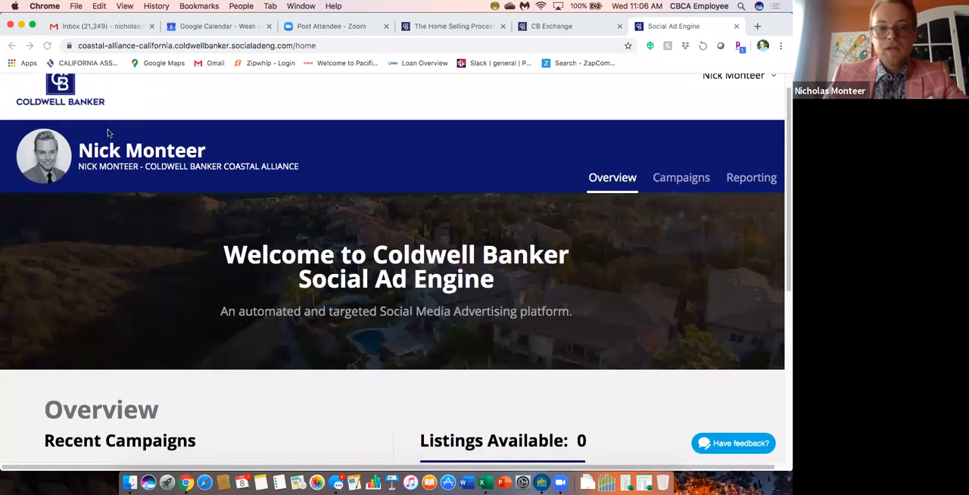
pyautogui.scroll(1, 466, 192)
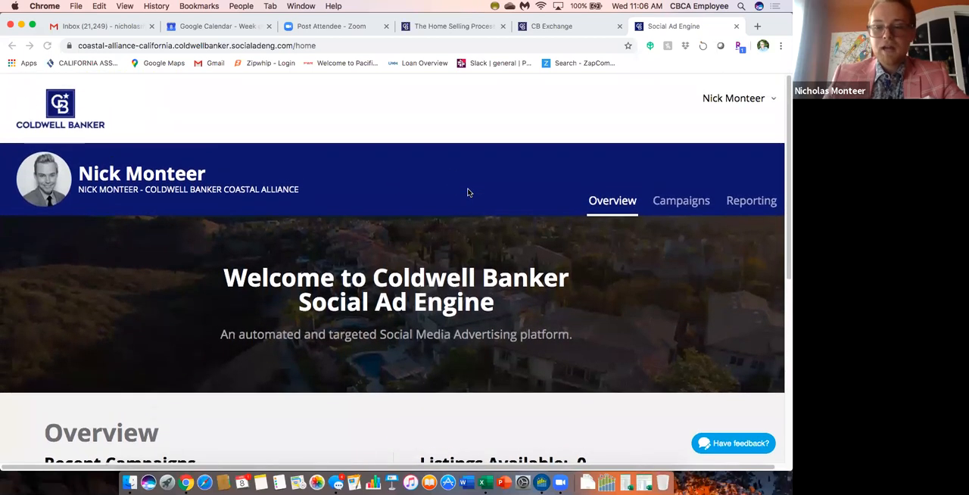
pyautogui.scroll(-8, 513, 244)
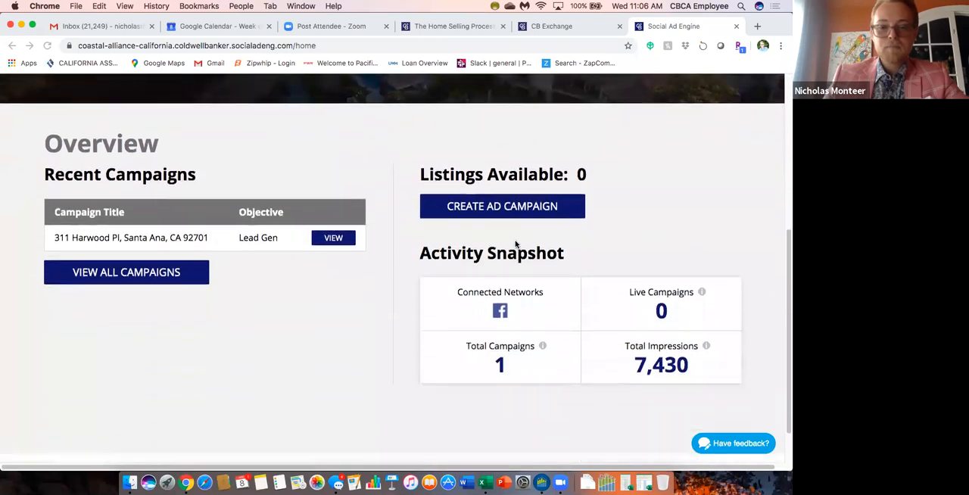
pyautogui.scroll(-1, 515, 244)
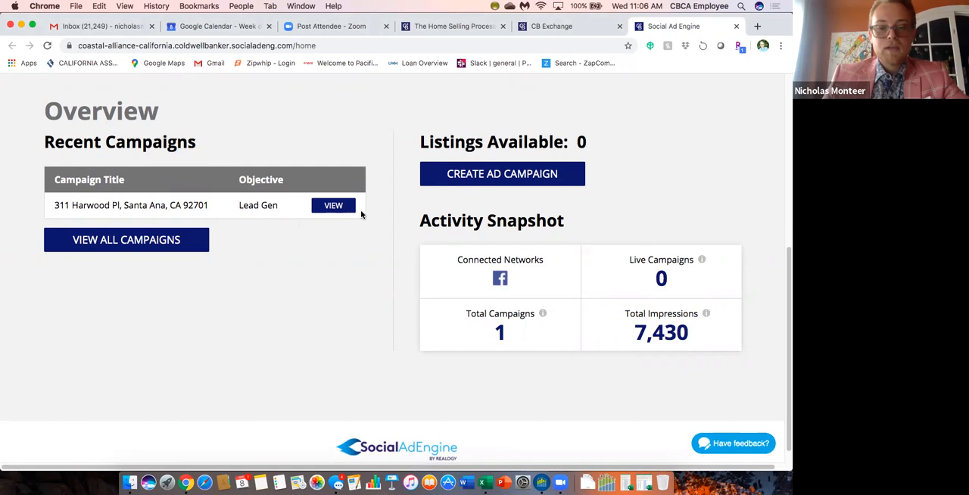
pyautogui.scroll(1, 400, 224)
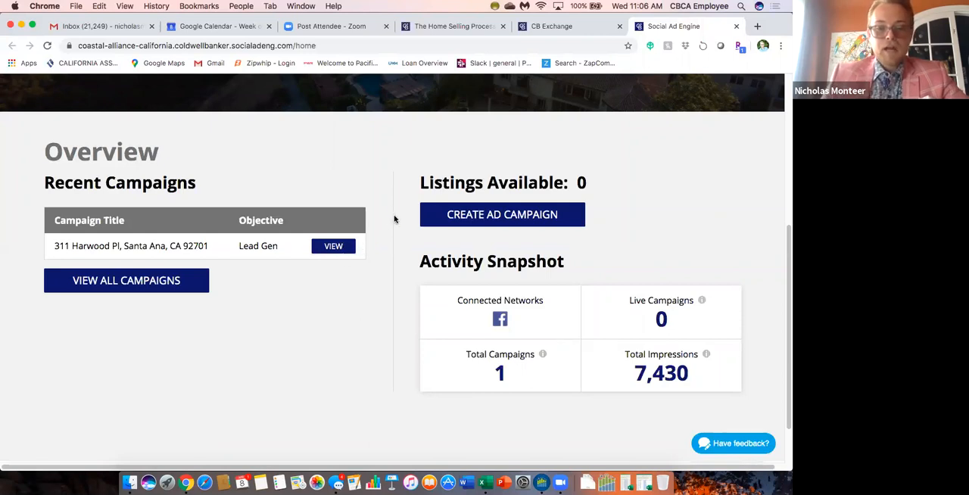
pyautogui.scroll(5, 394, 218)
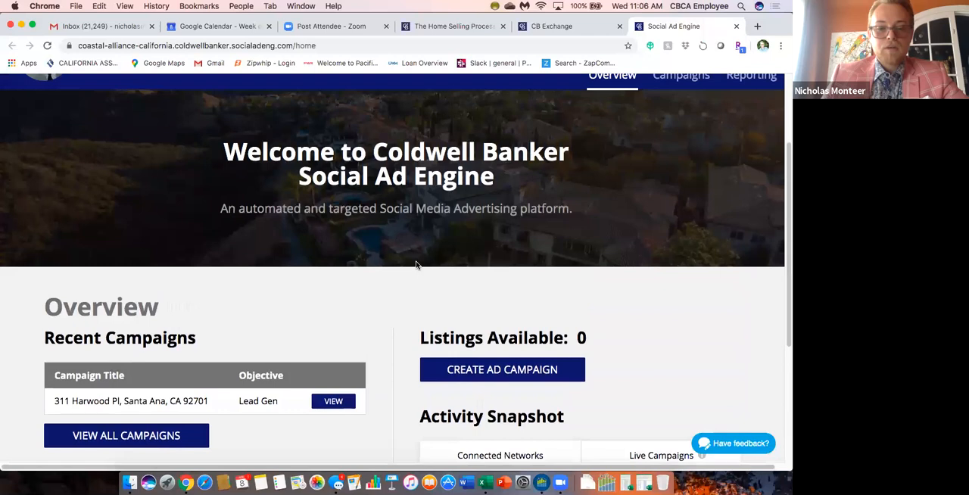
pyautogui.scroll(-4, 416, 265)
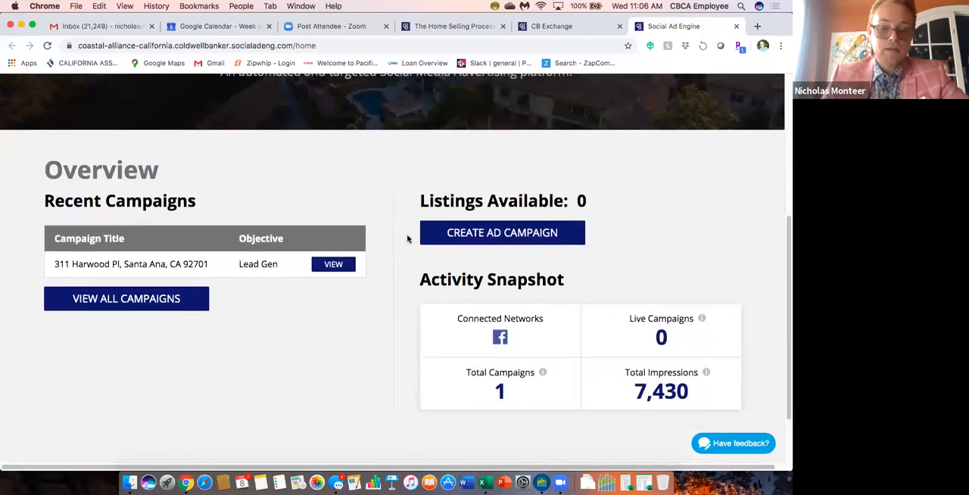
pyautogui.scroll(1, 407, 239)
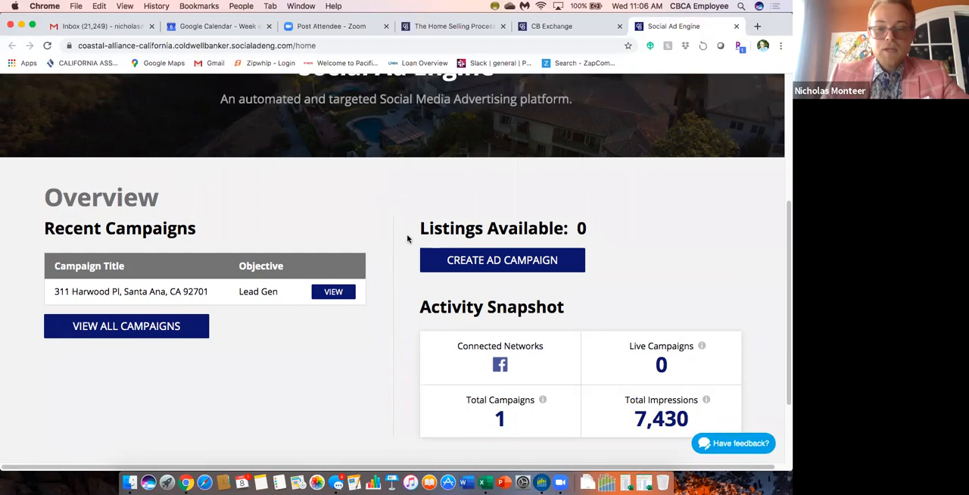
pyautogui.scroll(5, 578, 202)
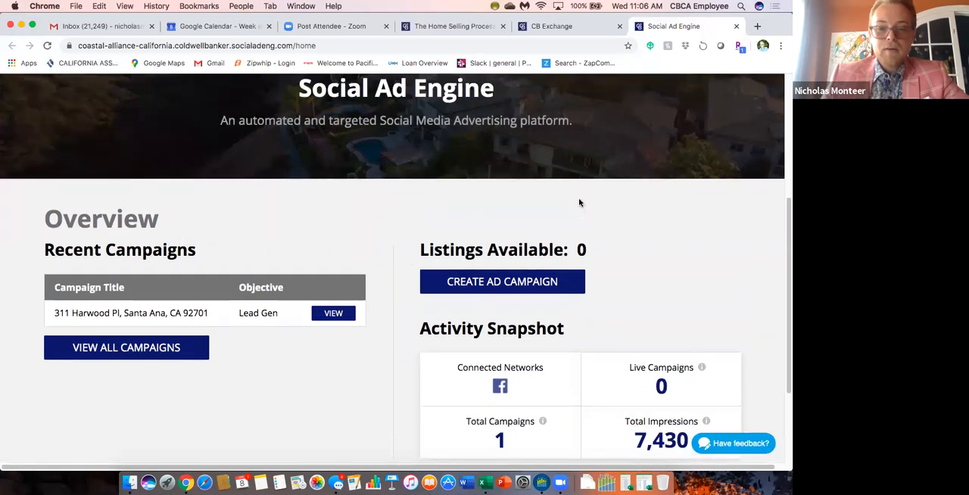
pyautogui.scroll(1, 578, 202)
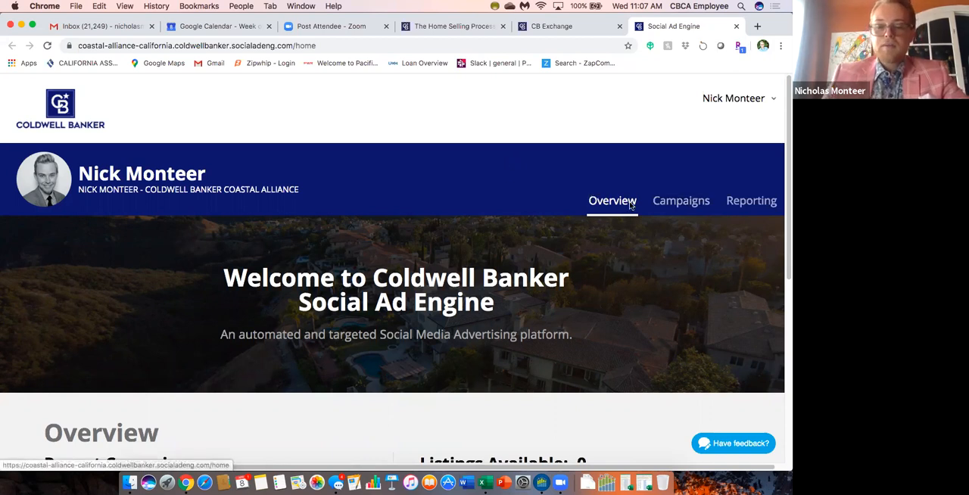
# Open the Campaigns page and look through its Promote Yourself and Promote Your Listings sections.
pyautogui.click(678, 204)
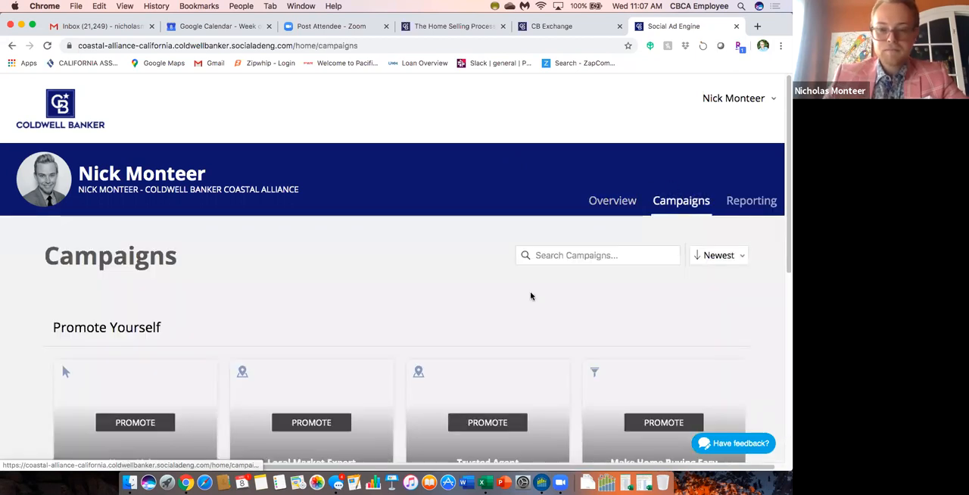
pyautogui.scroll(-6, 489, 281)
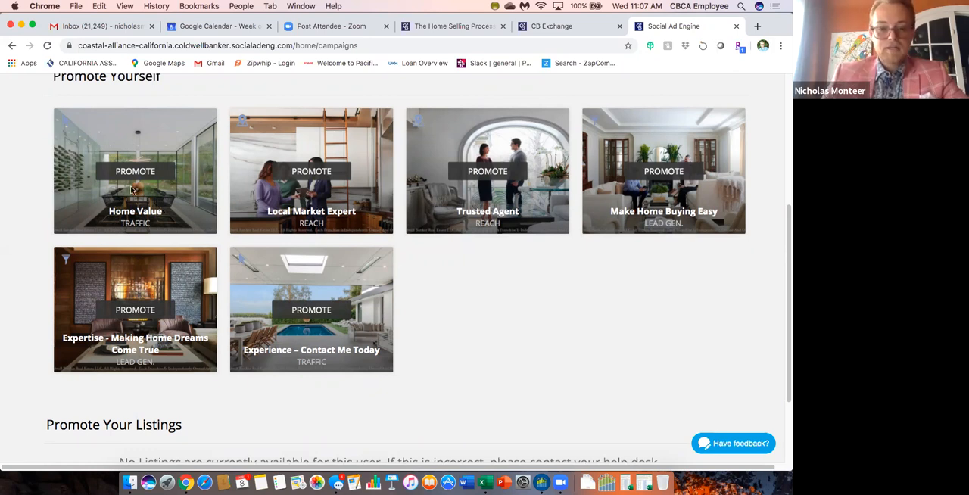
pyautogui.scroll(-2, 489, 287)
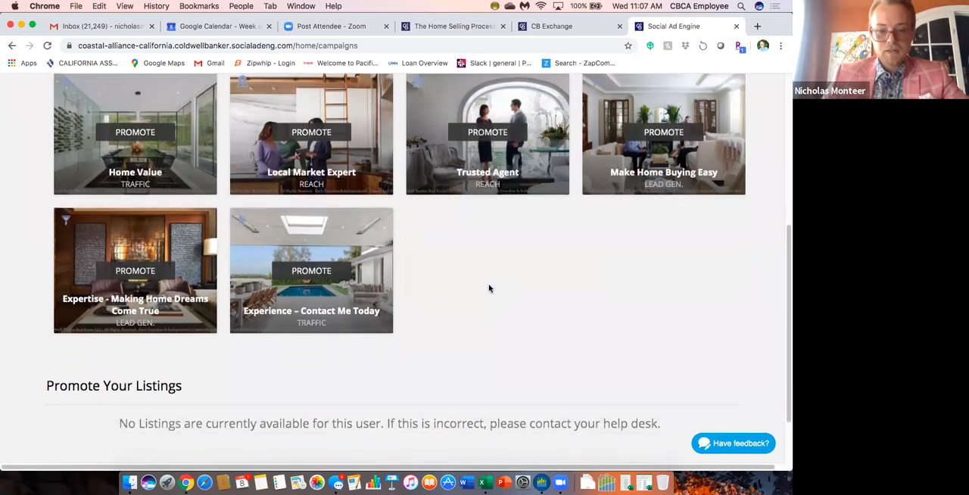
pyautogui.scroll(-1, 489, 288)
pyautogui.scroll(3, 489, 288)
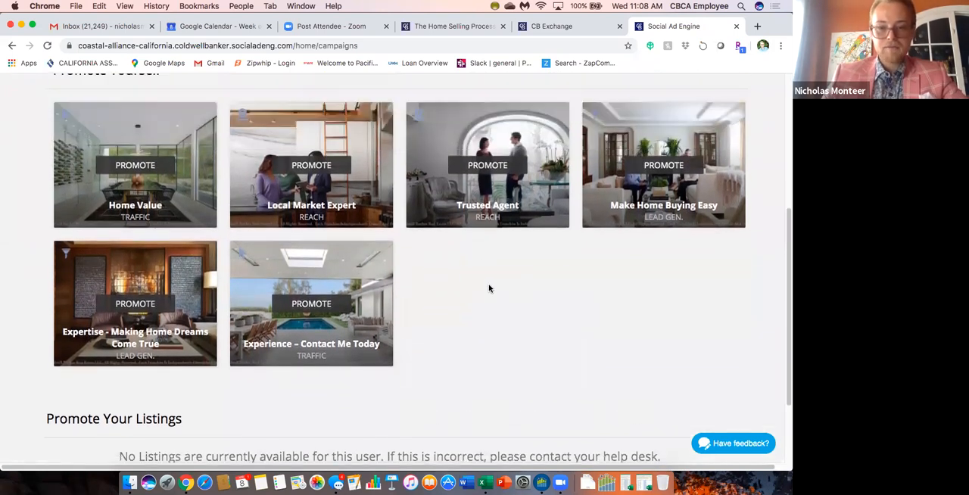
pyautogui.scroll(-5, 489, 288)
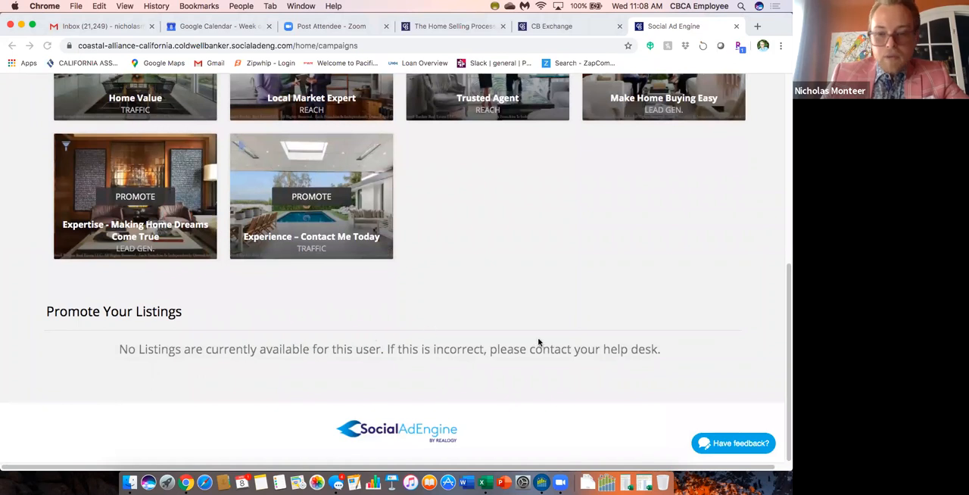
# Reload the Campaigns page and check the Promote Your Listings section for available listings.
pyautogui.scroll(1, 539, 342)
pyautogui.scroll(5, 539, 343)
pyautogui.click(48, 46)
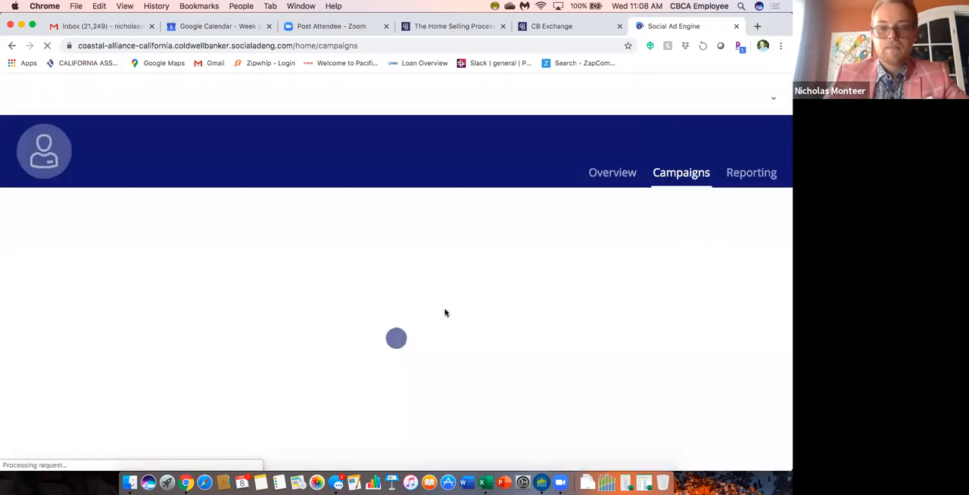
pyautogui.scroll(-3, 461, 301)
pyautogui.scroll(-3, 461, 302)
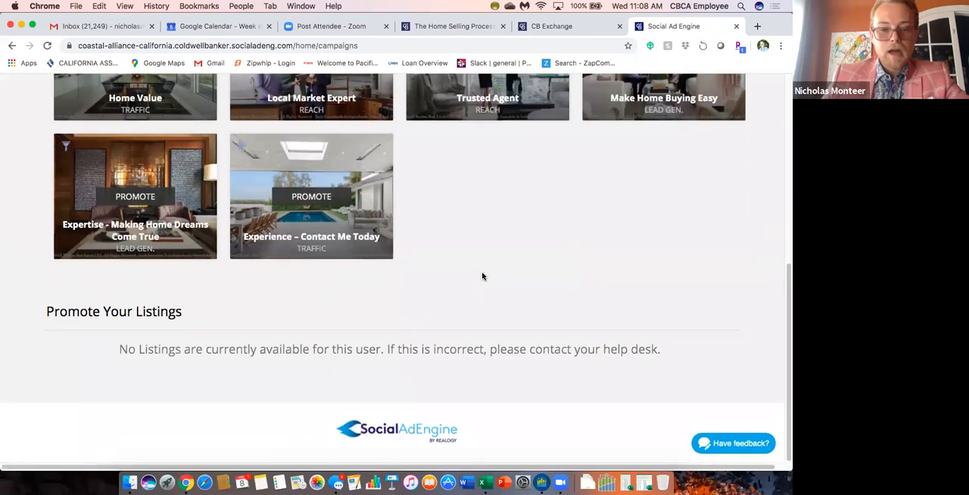
pyautogui.scroll(1, 482, 276)
pyautogui.scroll(-2, 482, 275)
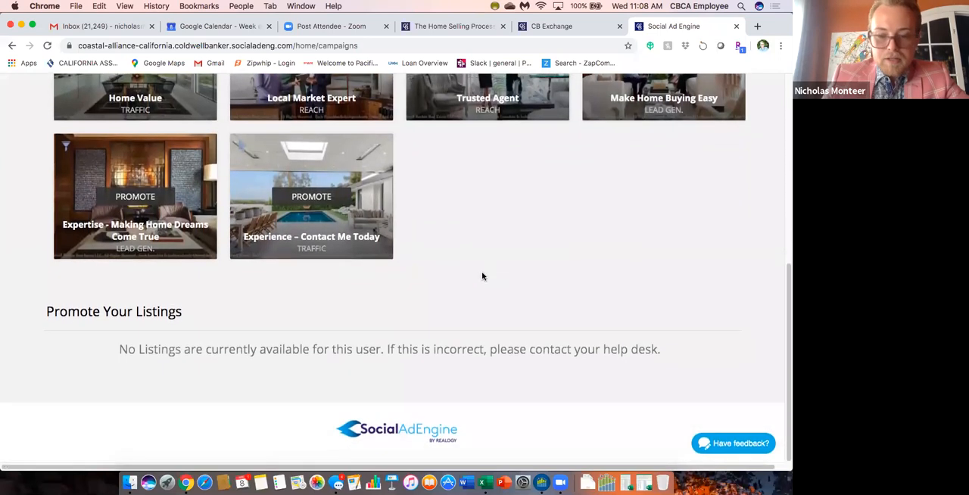
pyautogui.scroll(1, 482, 275)
pyautogui.scroll(3, 482, 276)
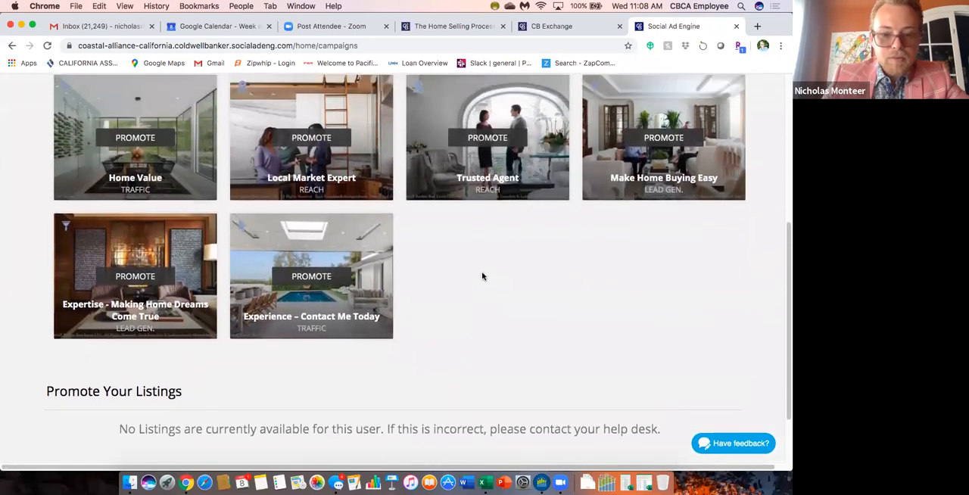
pyautogui.scroll(-2, 506, 352)
pyautogui.scroll(1, 506, 352)
pyautogui.scroll(1, 506, 352)
pyautogui.scroll(-2, 507, 352)
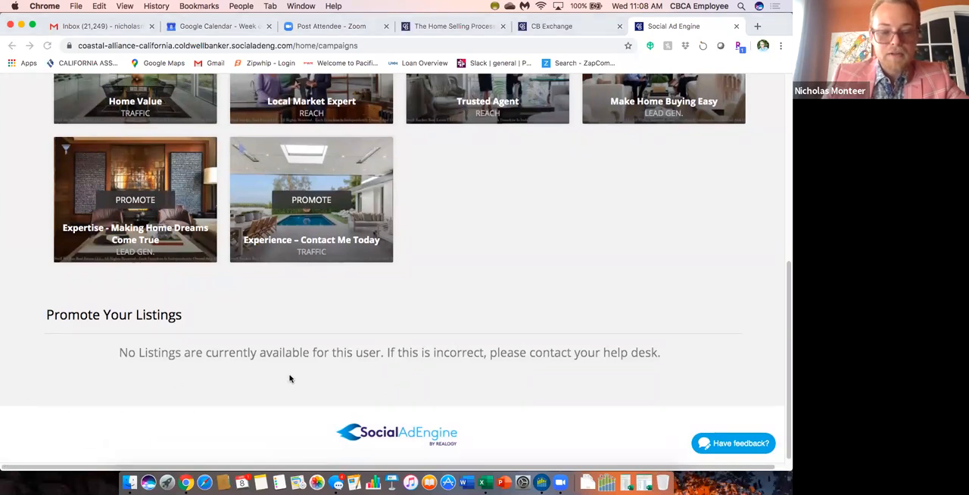
pyautogui.scroll(2, 484, 315)
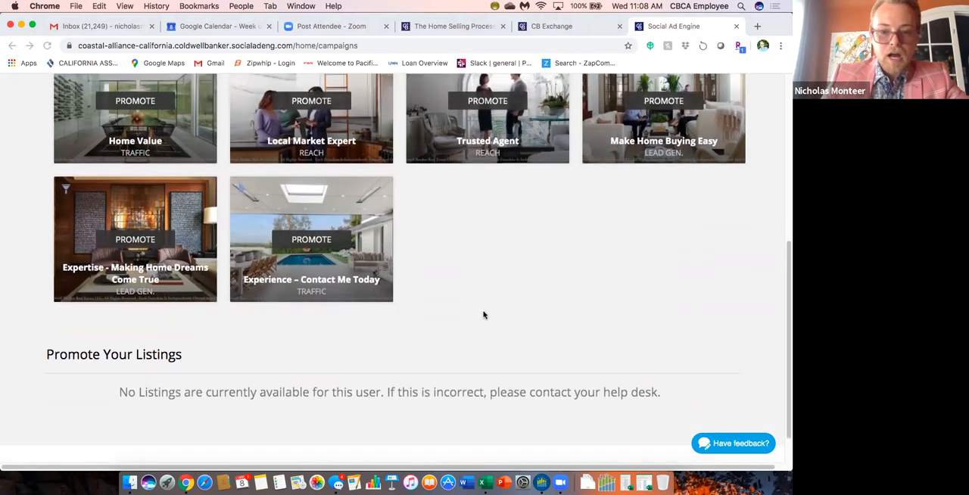
pyautogui.scroll(-2, 473, 288)
pyautogui.scroll(1, 468, 283)
pyautogui.scroll(3, 468, 283)
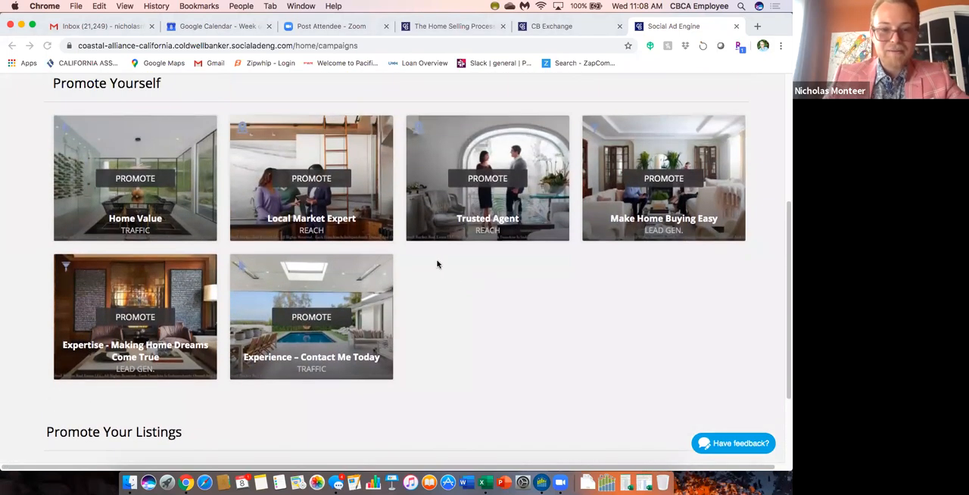
# Compare the Promote Yourself campaign templates and their traffic, reach and lead generation objectives with the listings section.
pyautogui.scroll(1, 437, 263)
pyautogui.scroll(1, 437, 262)
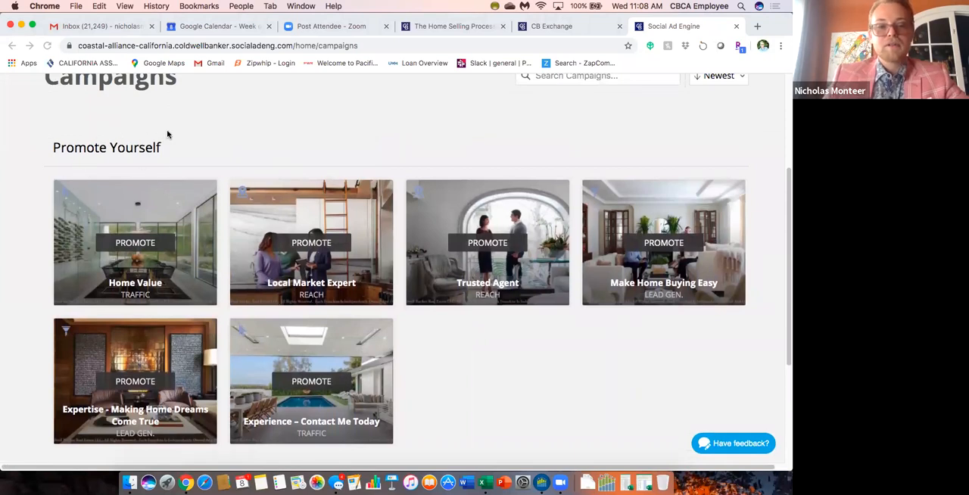
pyautogui.scroll(-5, 28, 259)
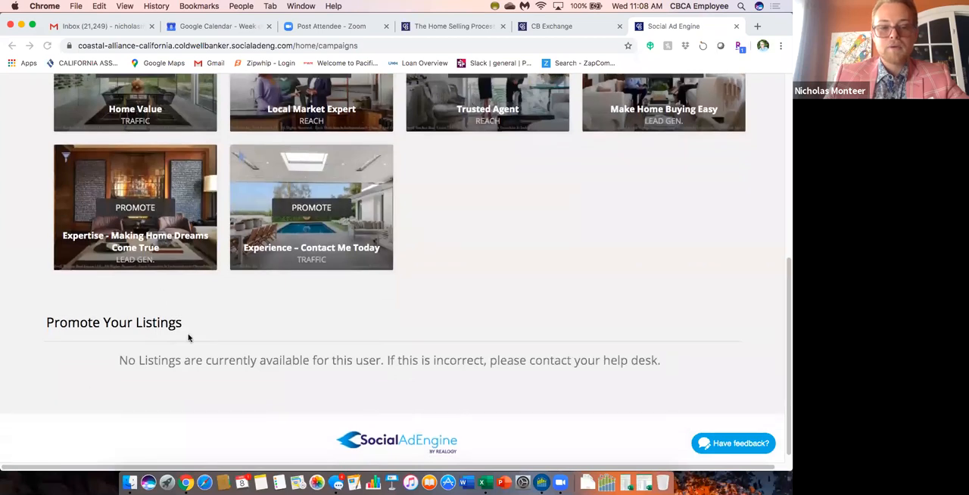
pyautogui.scroll(3, 23, 254)
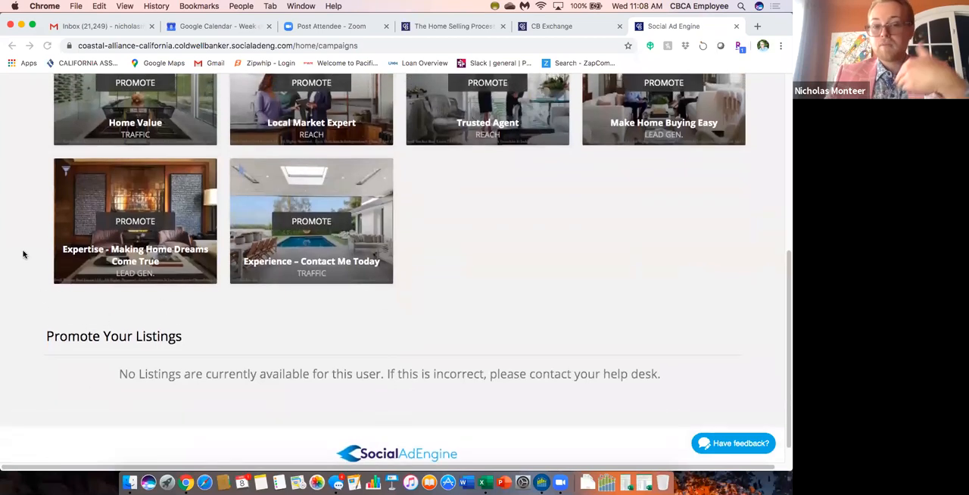
pyautogui.scroll(3, 24, 254)
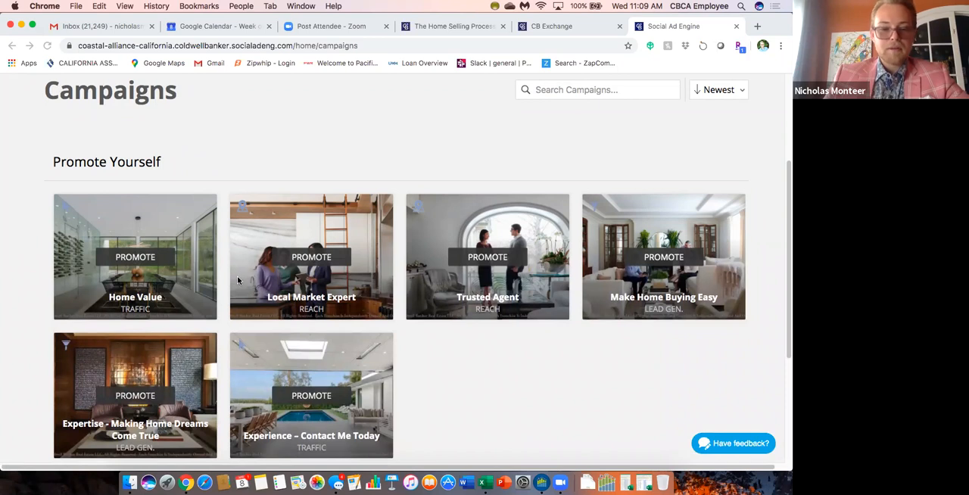
pyautogui.scroll(-2, 224, 286)
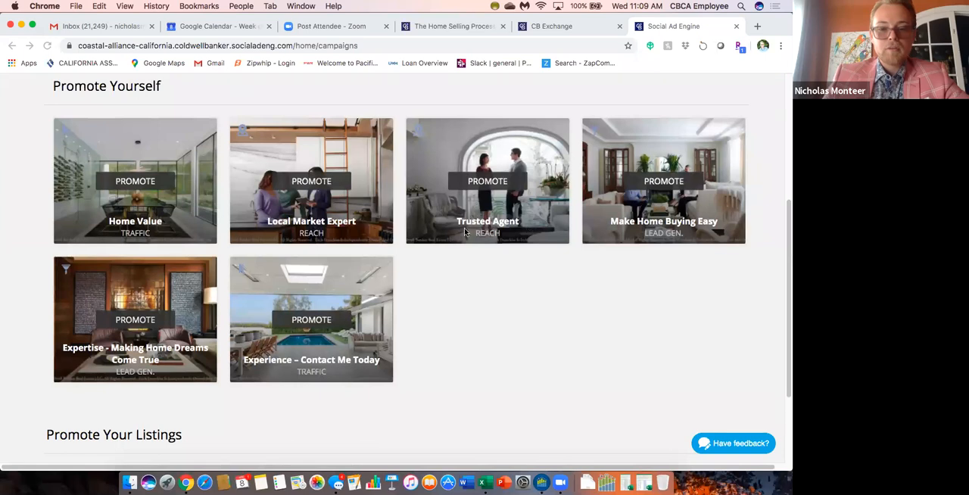
pyautogui.scroll(-1, 506, 253)
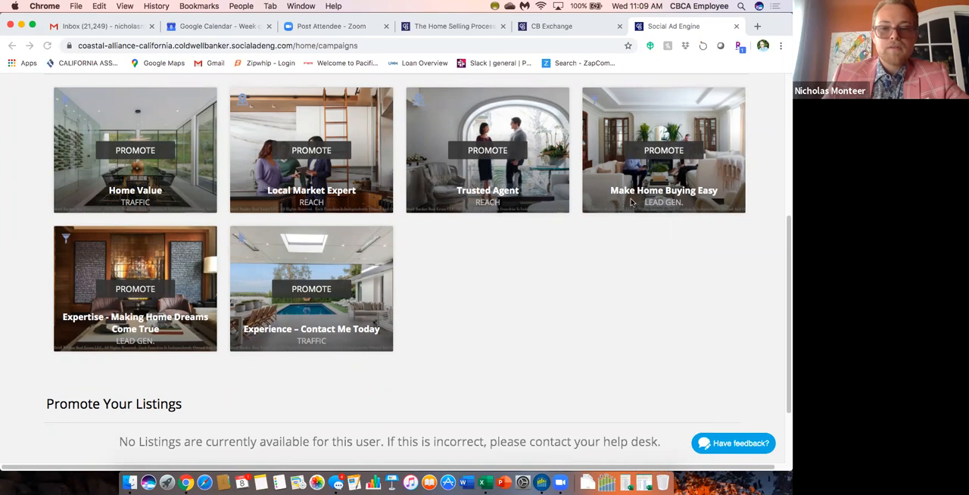
pyautogui.scroll(1, 503, 267)
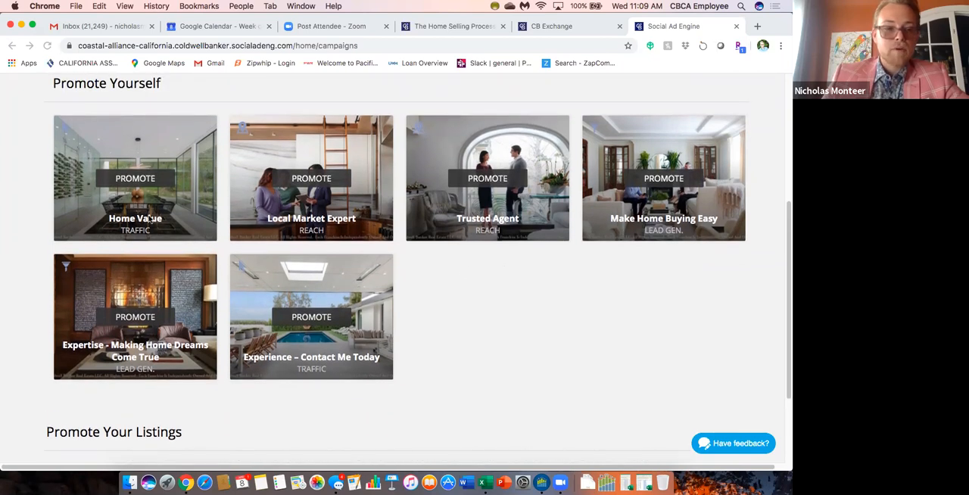
# Open the Home Value campaign under Promote Yourself and look over its Edit Campaign form.
pyautogui.scroll(1, 151, 219)
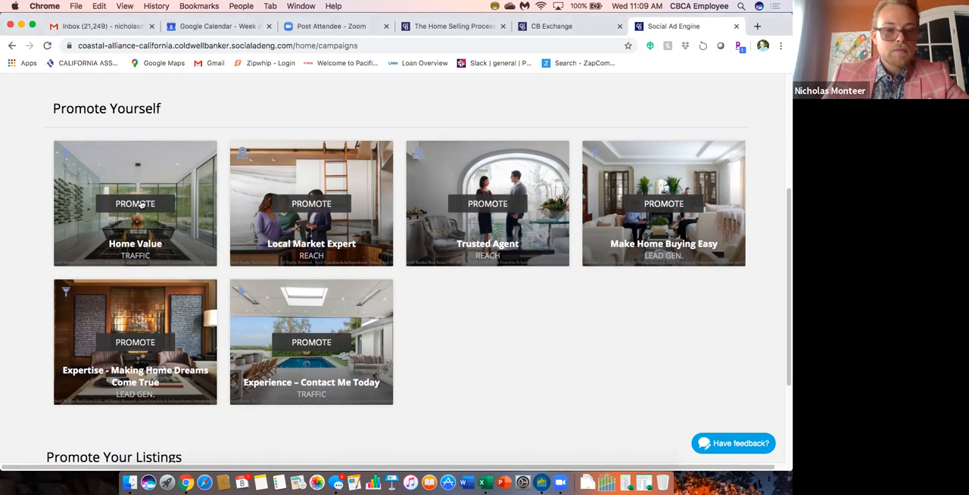
pyautogui.click(141, 205)
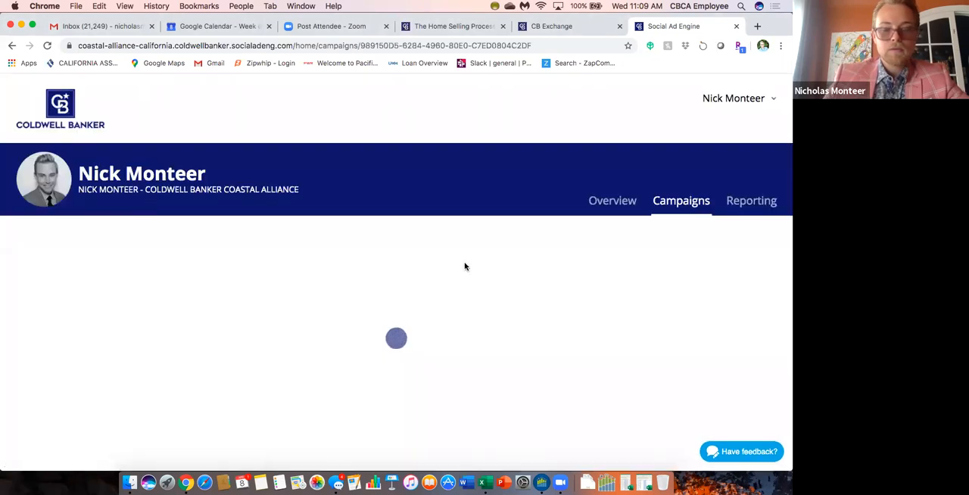
pyautogui.scroll(-3, 441, 306)
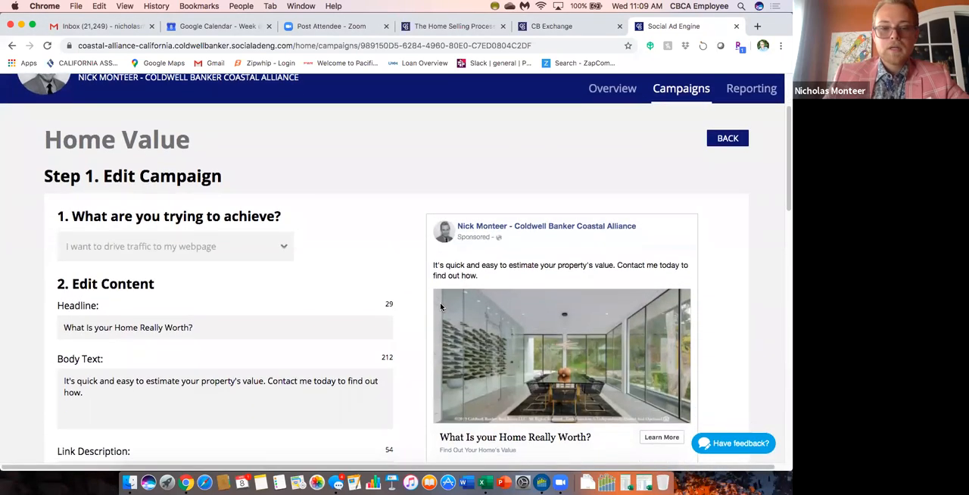
pyautogui.scroll(-6, 410, 280)
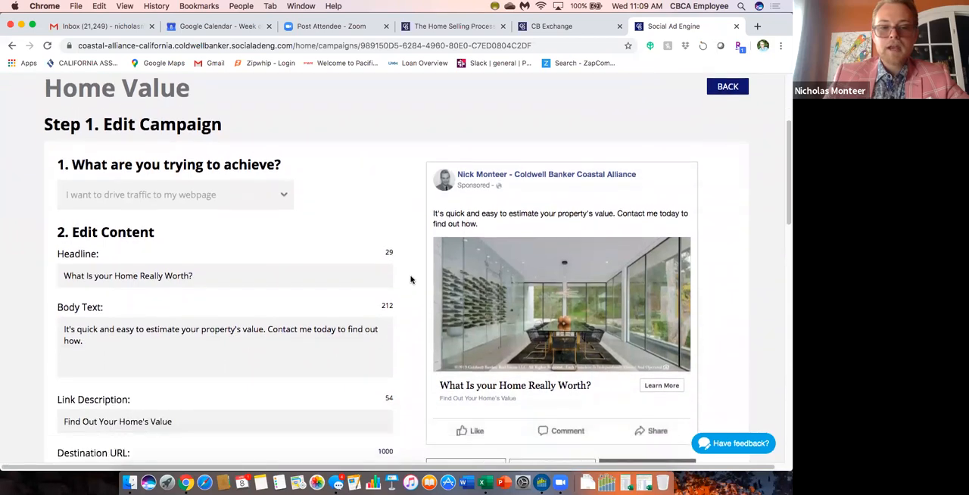
pyautogui.scroll(-2, 411, 280)
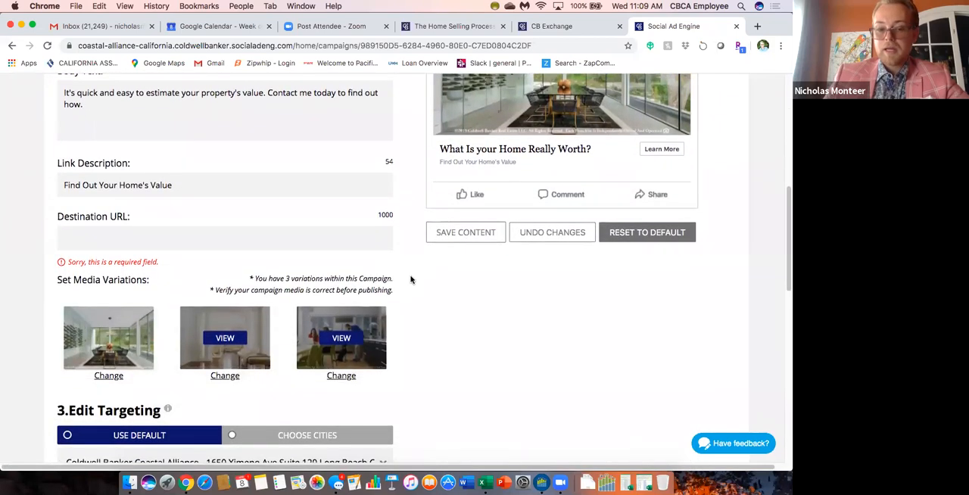
pyautogui.scroll(5, 410, 280)
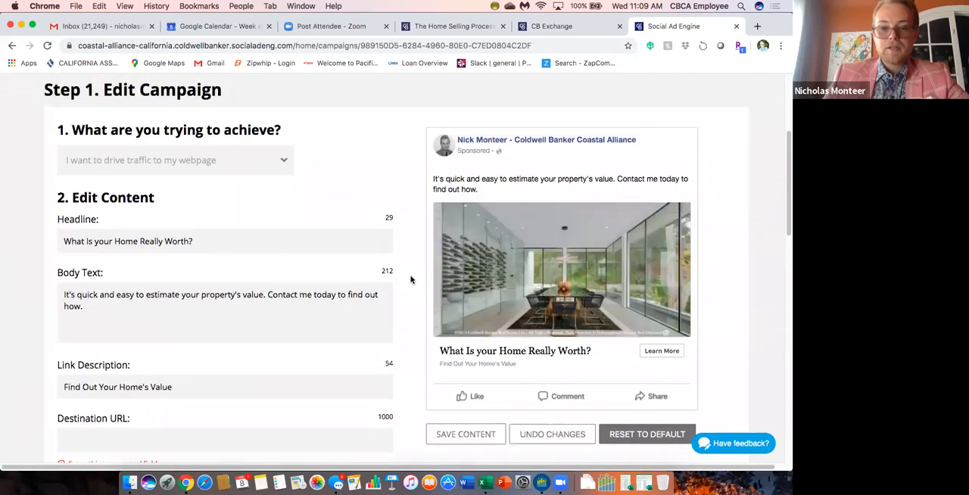
pyautogui.scroll(1, 411, 280)
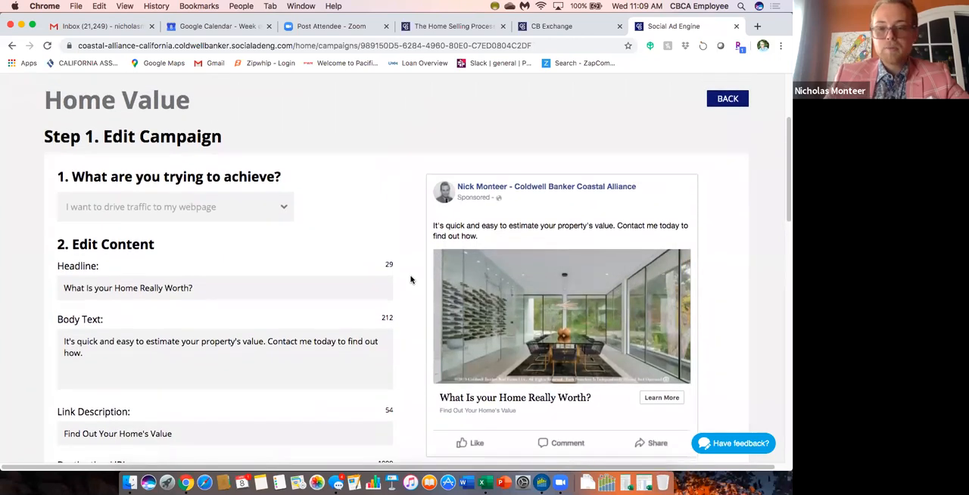
# Examine the Home Value campaign's objective setting and the sponsored ad preview.
pyautogui.scroll(-1, 411, 280)
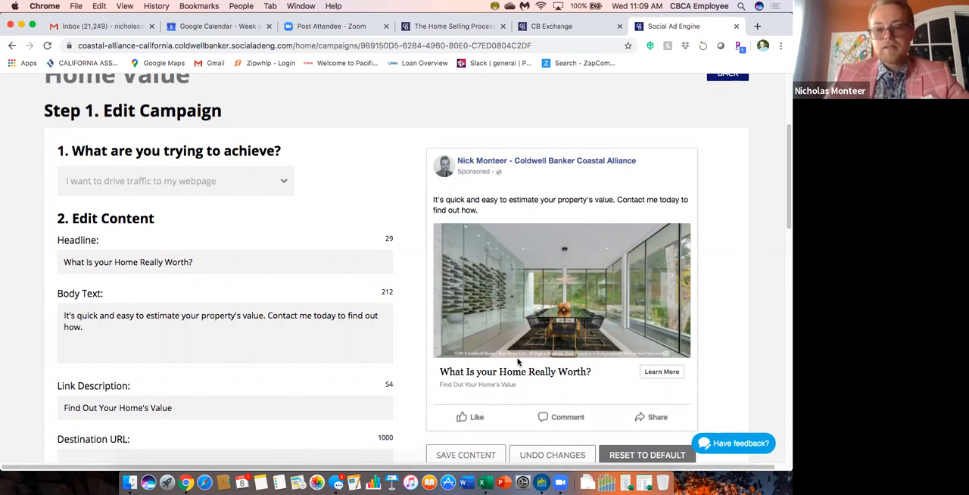
pyautogui.scroll(-2, 517, 361)
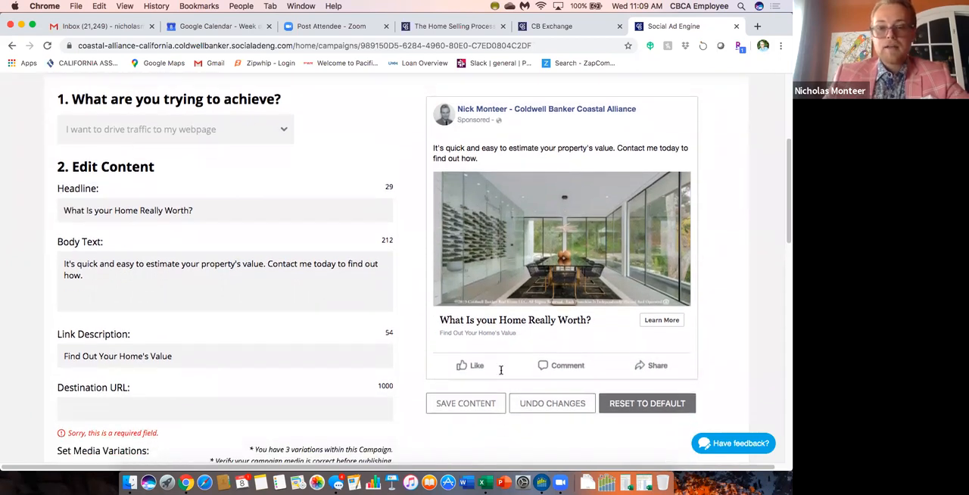
pyautogui.scroll(3, 500, 369)
pyautogui.scroll(-1, 215, 205)
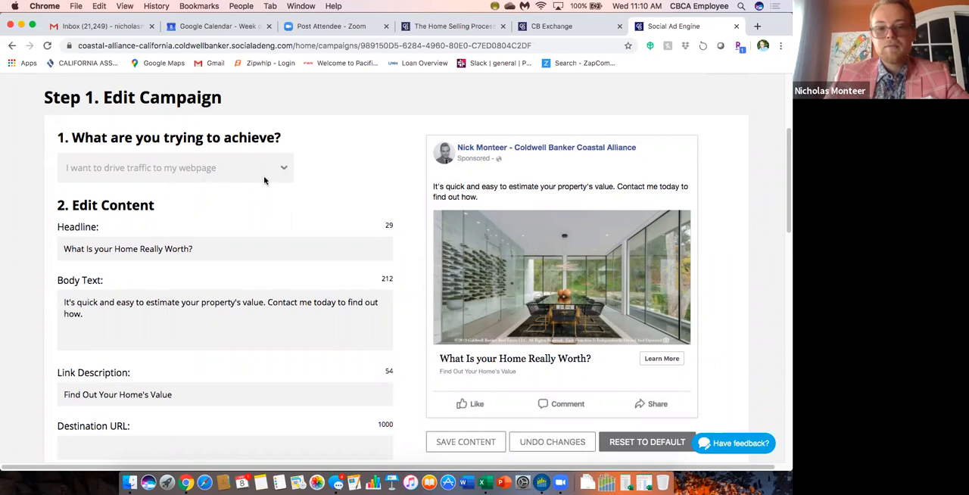
pyautogui.scroll(1, 368, 168)
pyautogui.scroll(2, 367, 168)
pyautogui.scroll(-2, 383, 207)
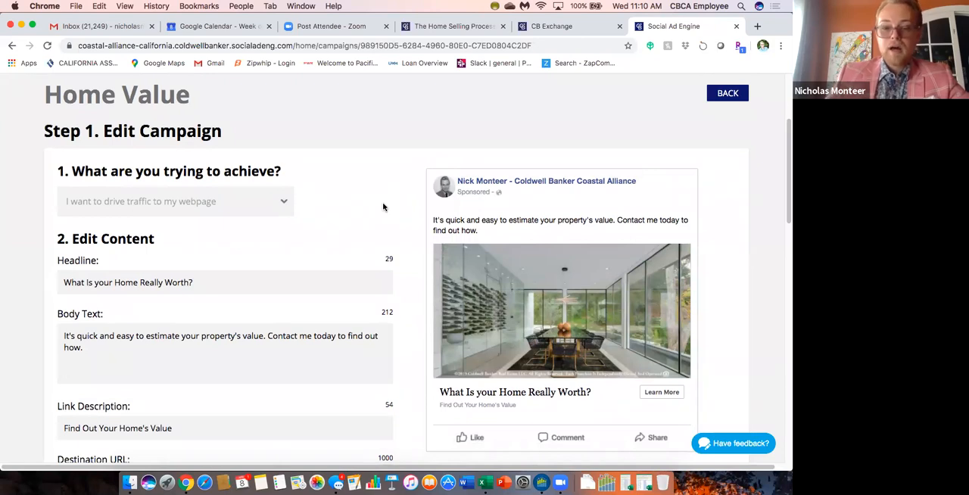
# Compare the headline, body text, link description and destination URL fields with the ad preview.
pyautogui.scroll(-2, 383, 207)
pyautogui.scroll(-3, 383, 207)
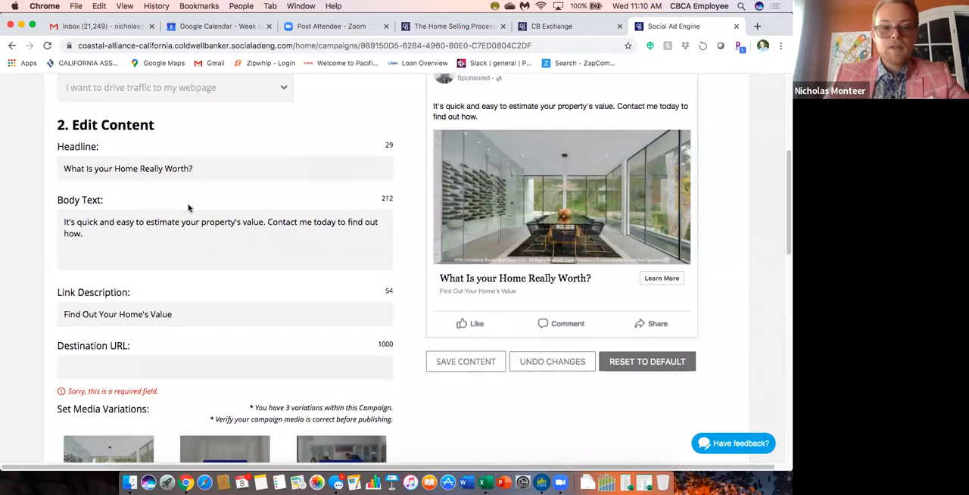
pyautogui.scroll(2, 396, 177)
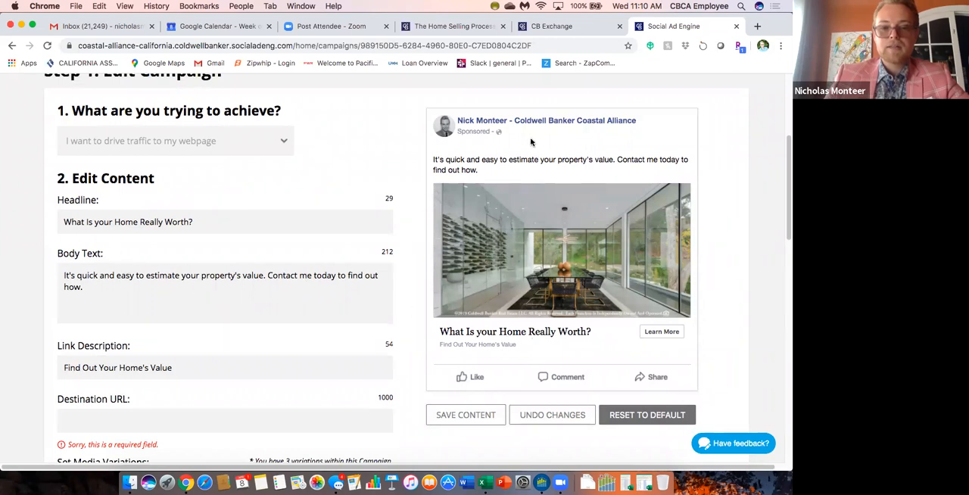
pyautogui.scroll(-1, 408, 258)
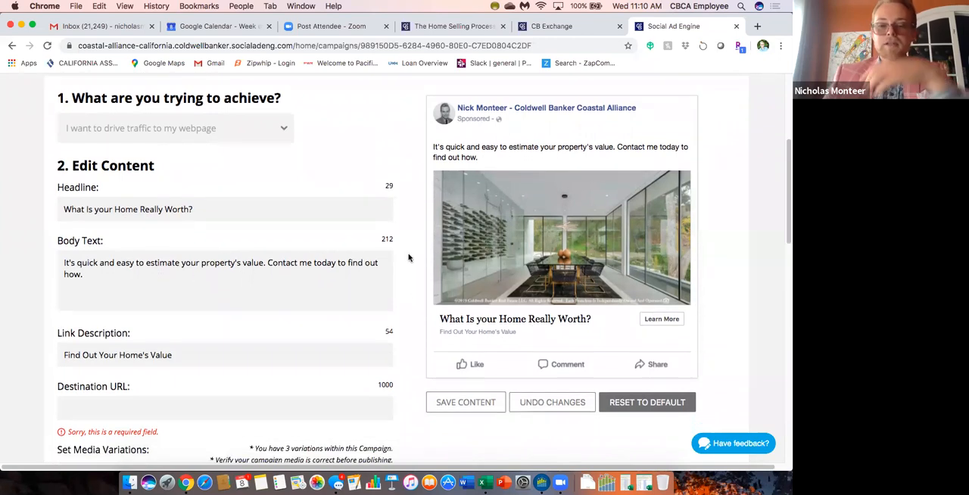
pyautogui.scroll(-1, 408, 258)
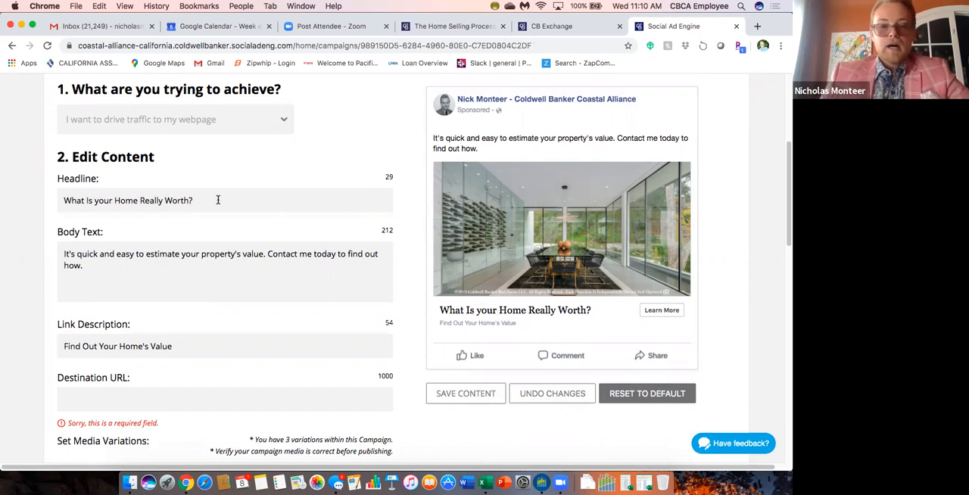
pyautogui.scroll(-1, 348, 197)
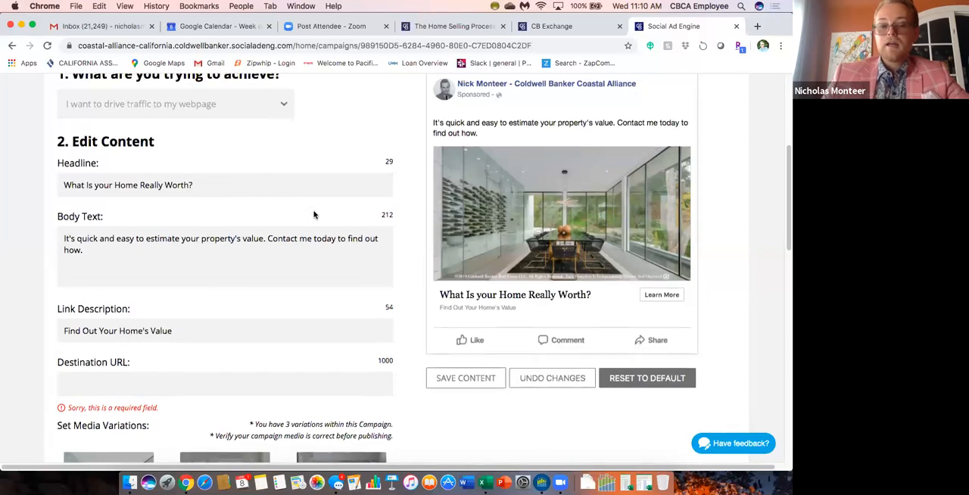
pyautogui.scroll(-1, 314, 217)
pyautogui.scroll(1, 313, 216)
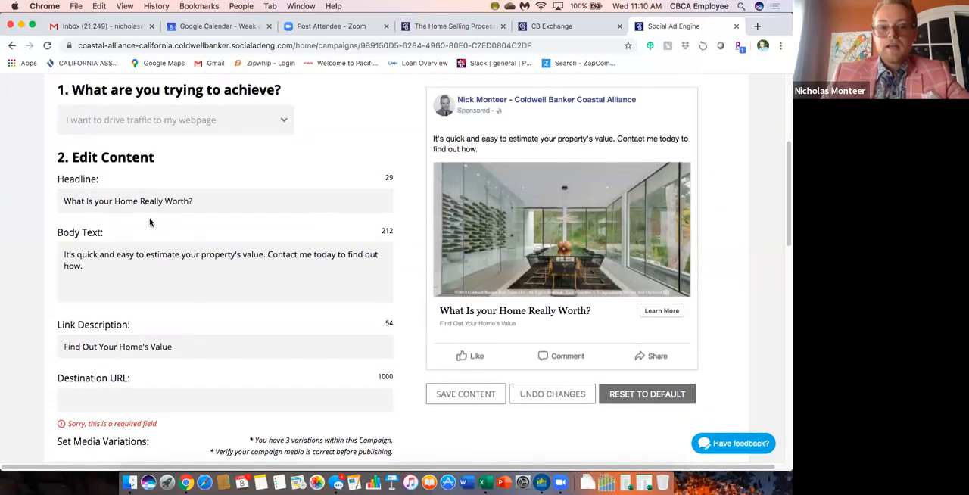
# Extend the campaign headline to "What Is your Home Really Worth in Long Beach?" and check it in the ad preview.
pyautogui.click(205, 202)
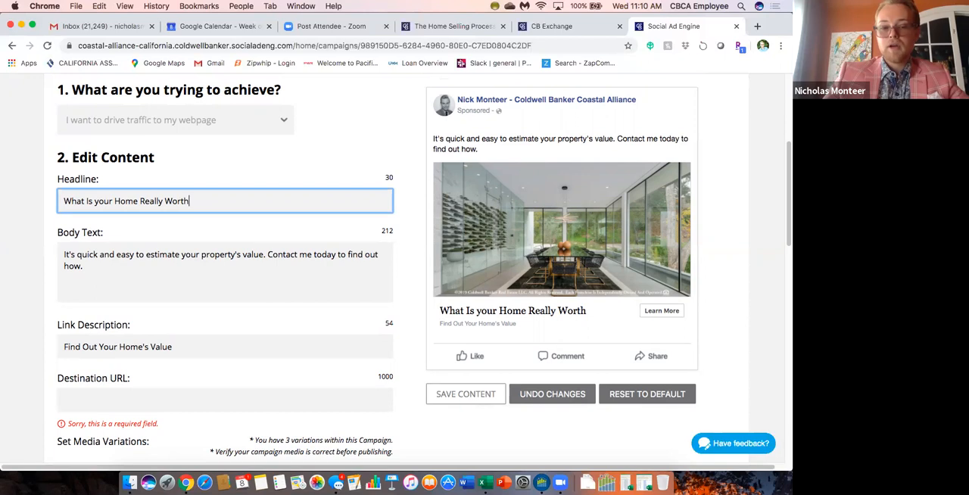
pyautogui.write('in')
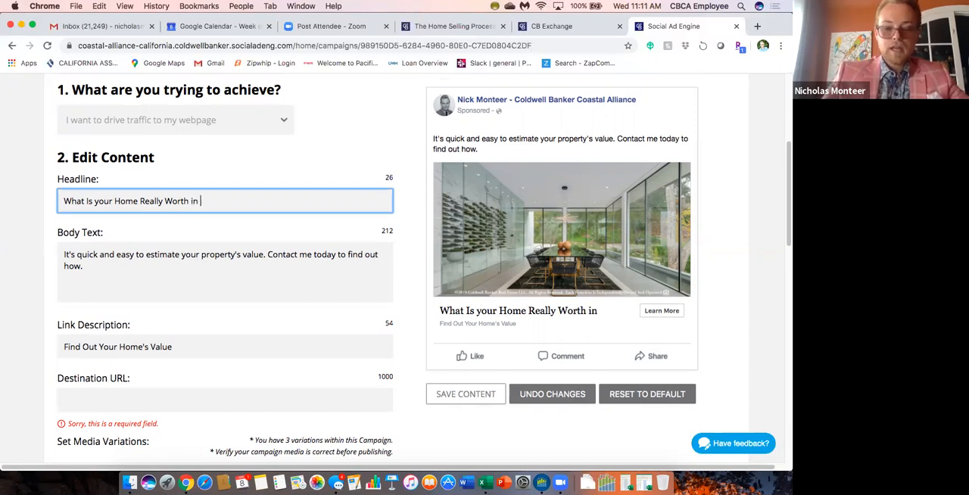
pyautogui.write('Lon')
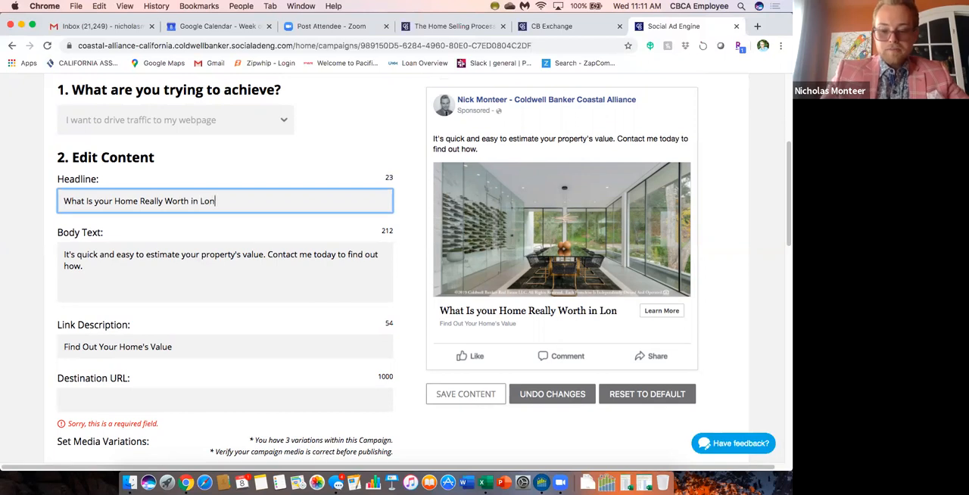
pyautogui.write('g Beach?')
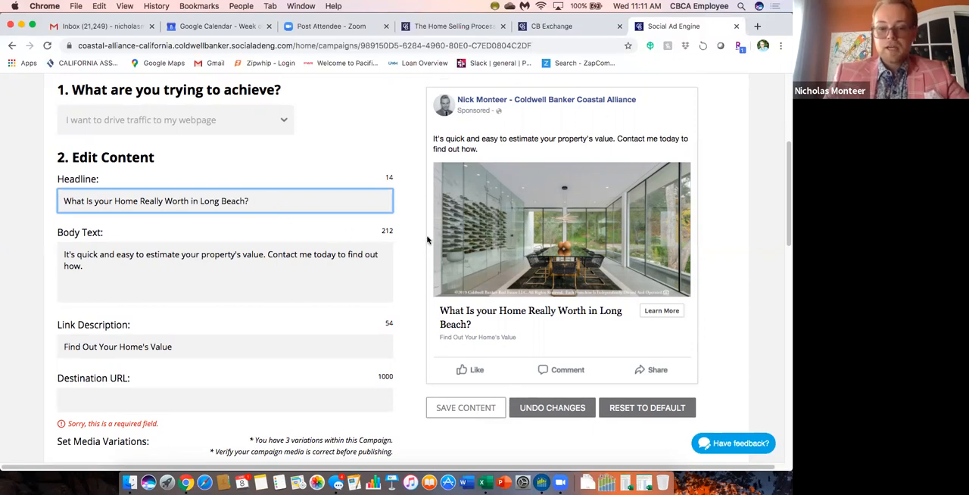
pyautogui.scroll(-1, 427, 250)
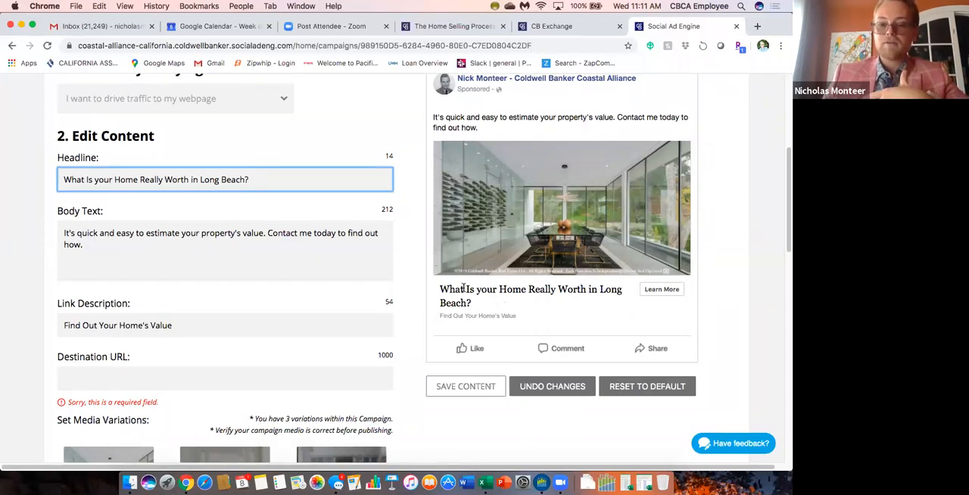
# Replace the campaign headline with "What's my SoCal Home really worth?".
pyautogui.moveTo(249, 178); pyautogui.dragTo(66, 176)
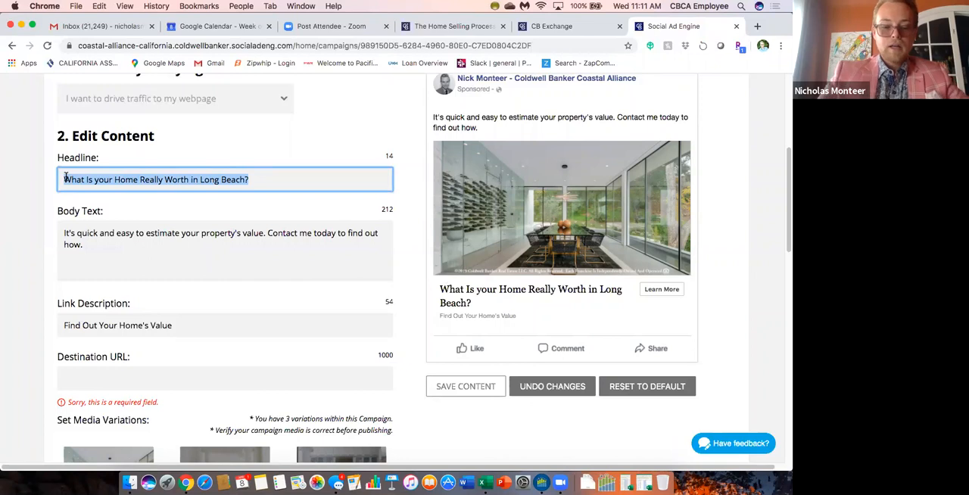
pyautogui.write("What's my SocC")
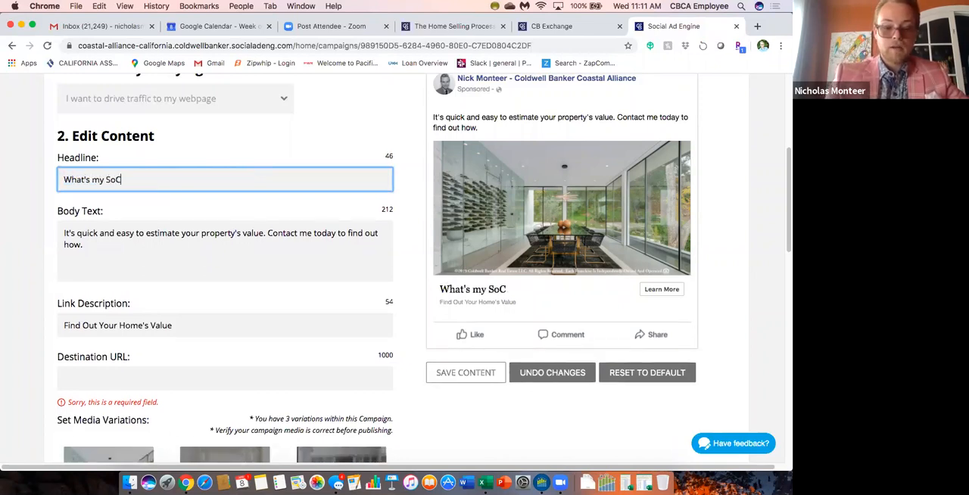
pyautogui.write('al hH')
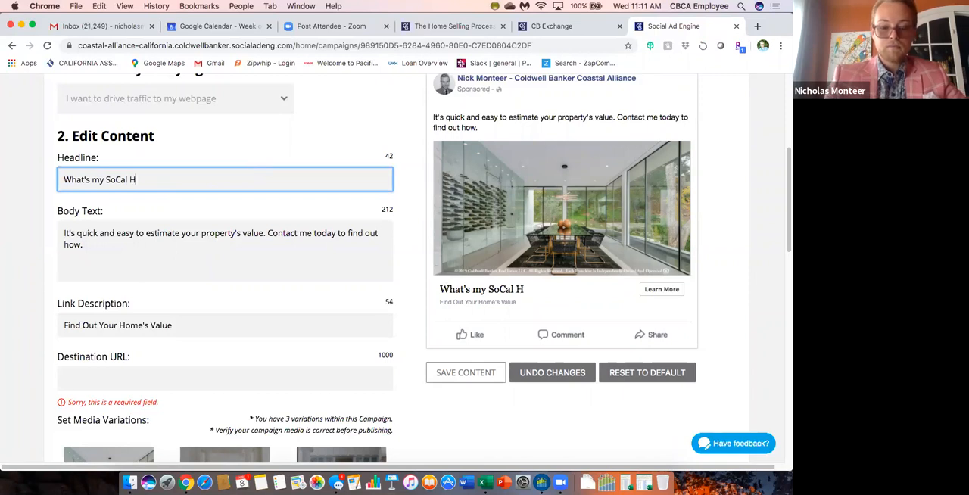
pyautogui.write('ome really worth?')
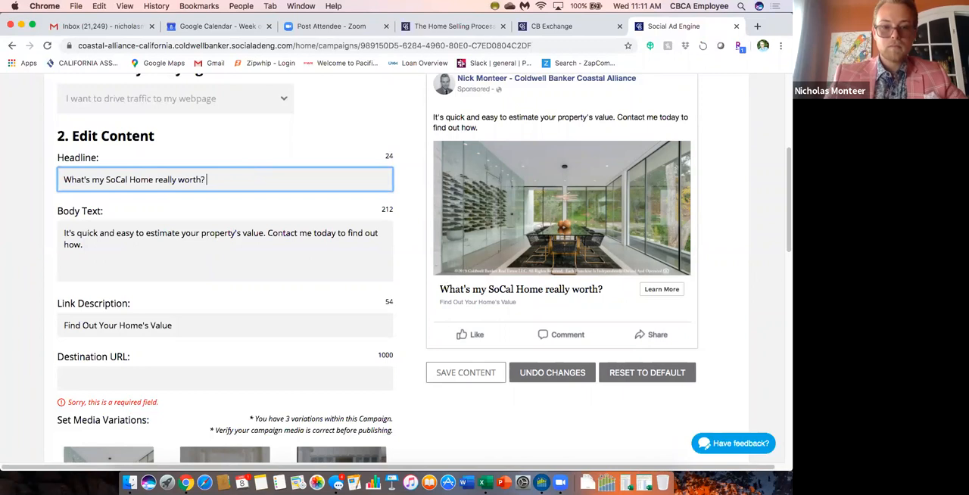
pyautogui.moveTo(211, 178); pyautogui.dragTo(61, 179)
pyautogui.click(123, 198)
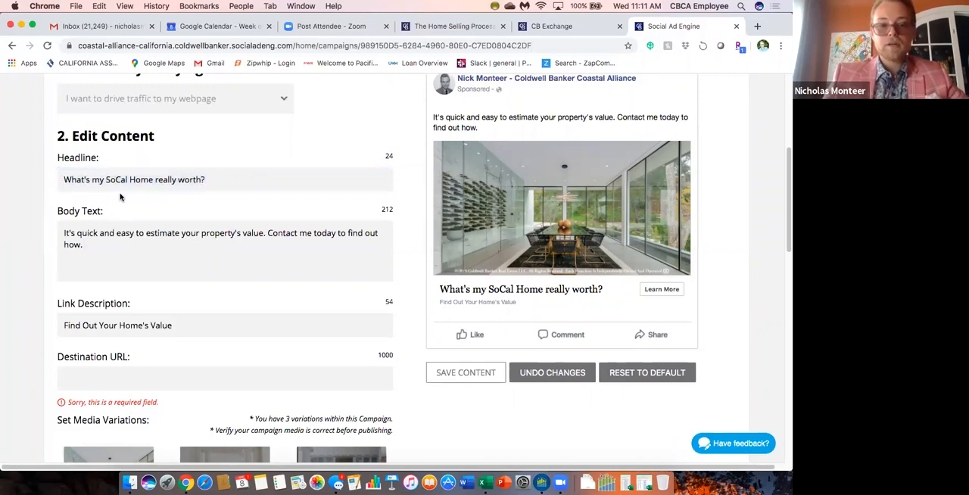
# Delete the sentence "Contact me today to find out how." from the ad's body text.
pyautogui.moveTo(90, 241); pyautogui.dragTo(59, 234)
pyautogui.click(105, 244)
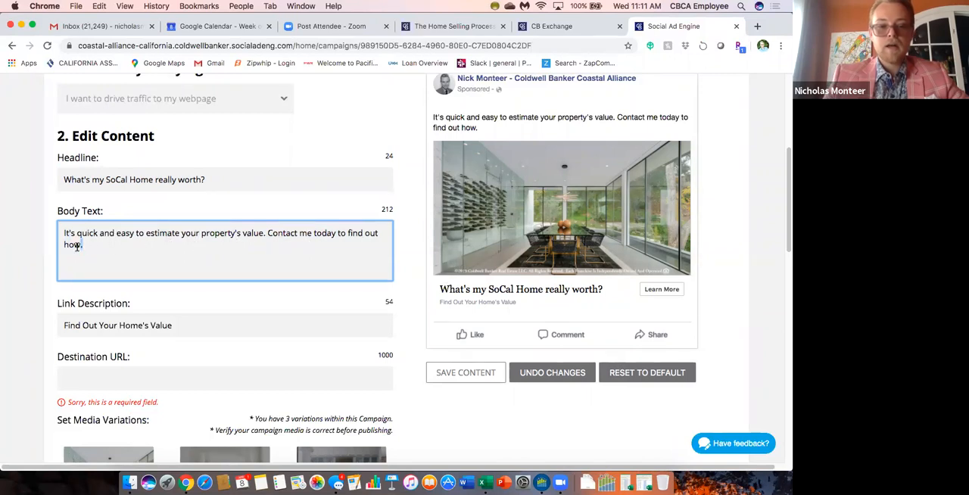
pyautogui.moveTo(166, 232); pyautogui.dragTo(268, 234)
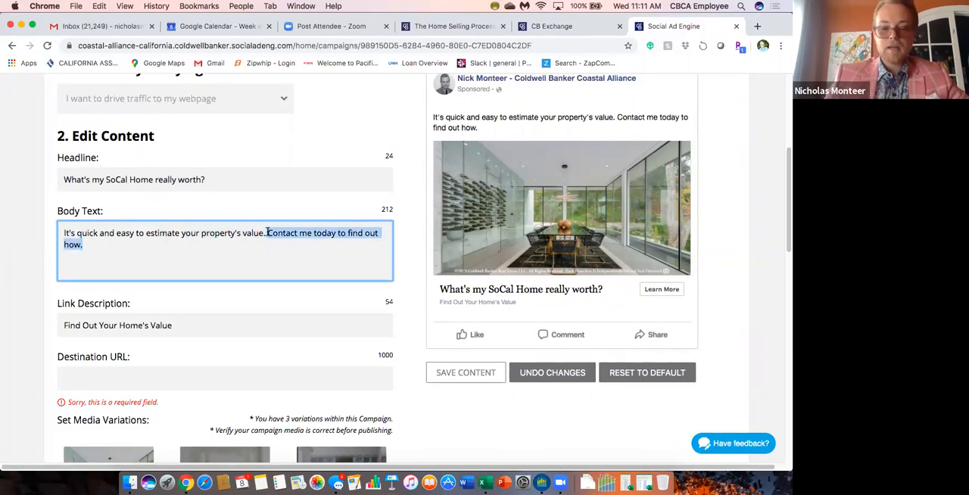
pyautogui.press('BackSpace')
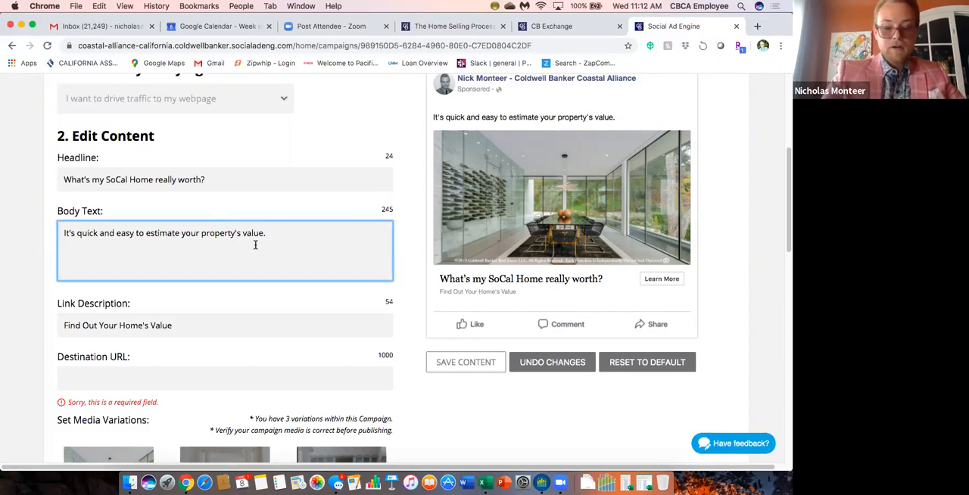
# Append "With current market conditions, now may be the best time to know your property's worth..." to the ad's body text.
pyautogui.write('With')
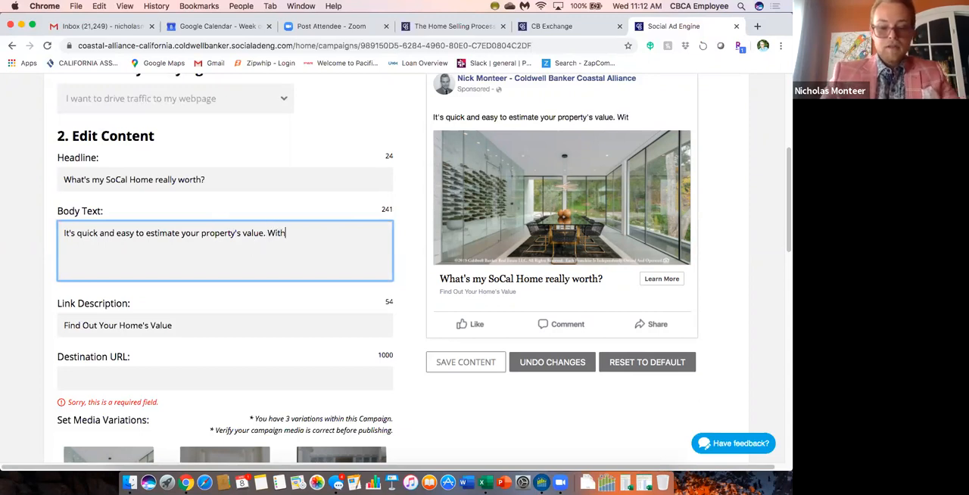
pyautogui.write(' current market mar')
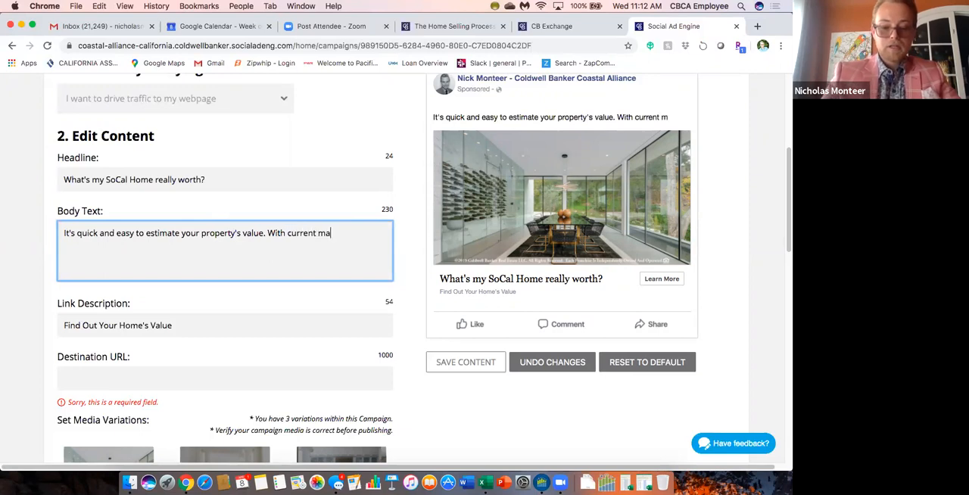
pyautogui.press('BackSpace')
pyautogui.press('BackSpace')
pyautogui.press('BackSpace')
pyautogui.write('con')
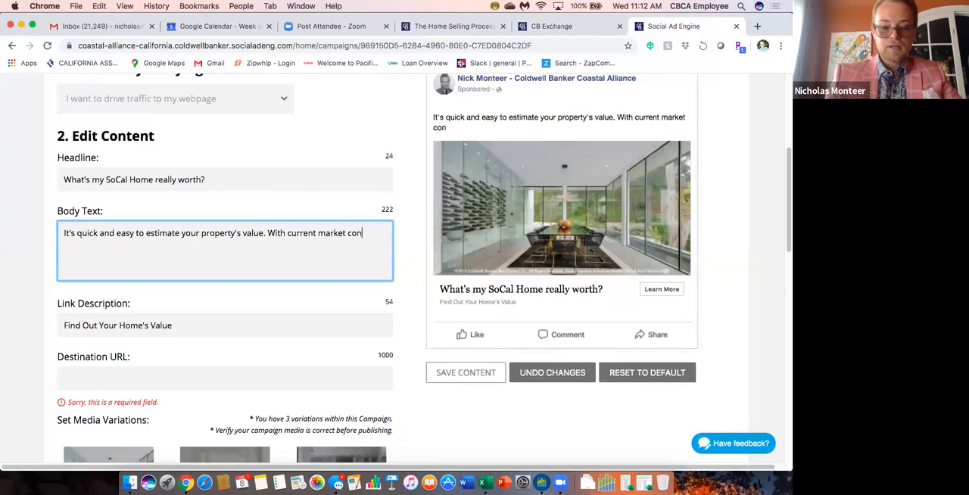
pyautogui.write('ditions, now mat')
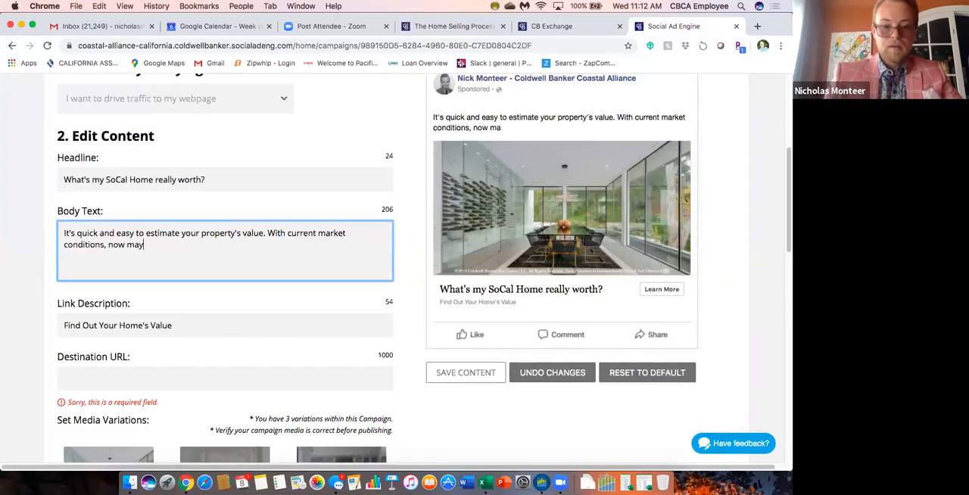
pyautogui.write(' be the best ')
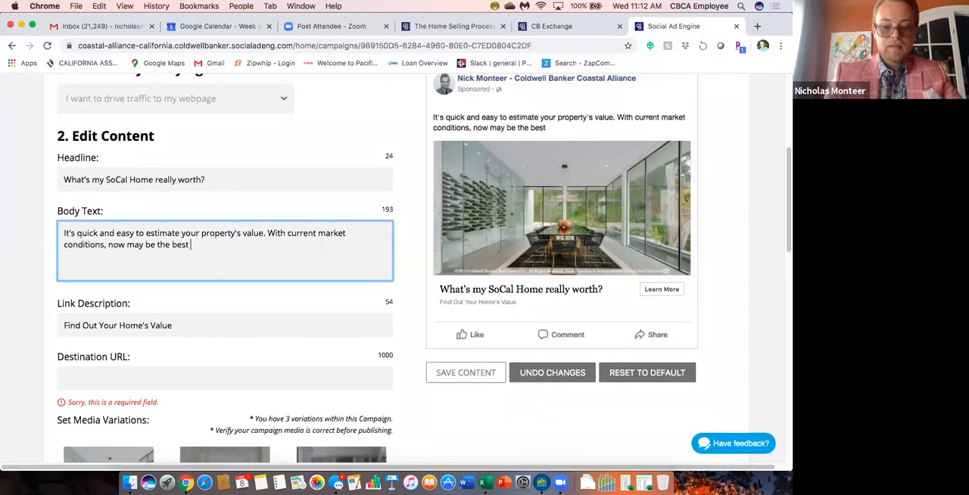
pyautogui.write('time to know ')
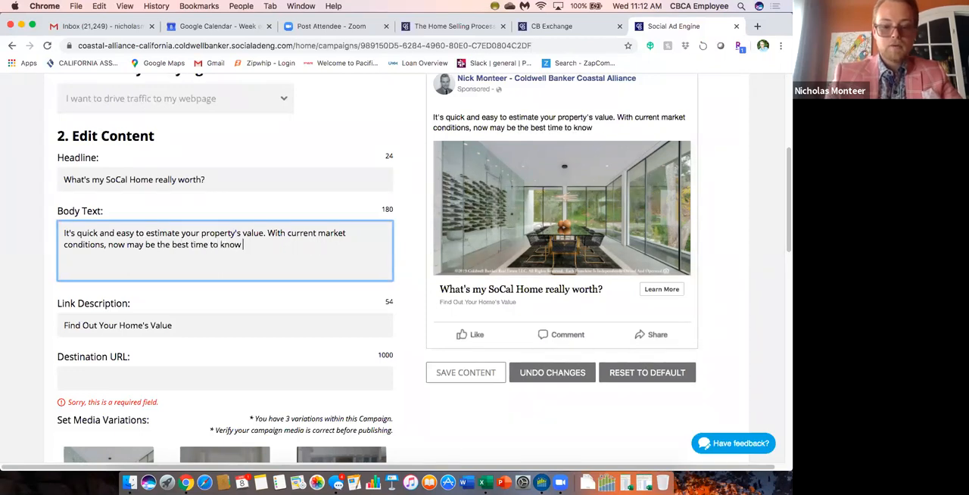
pyautogui.write('your property')
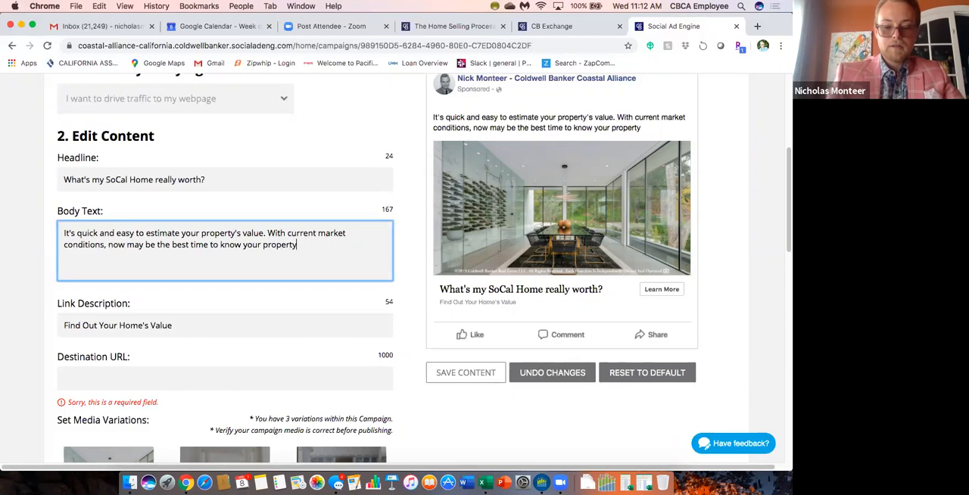
pyautogui.write("'s worth")
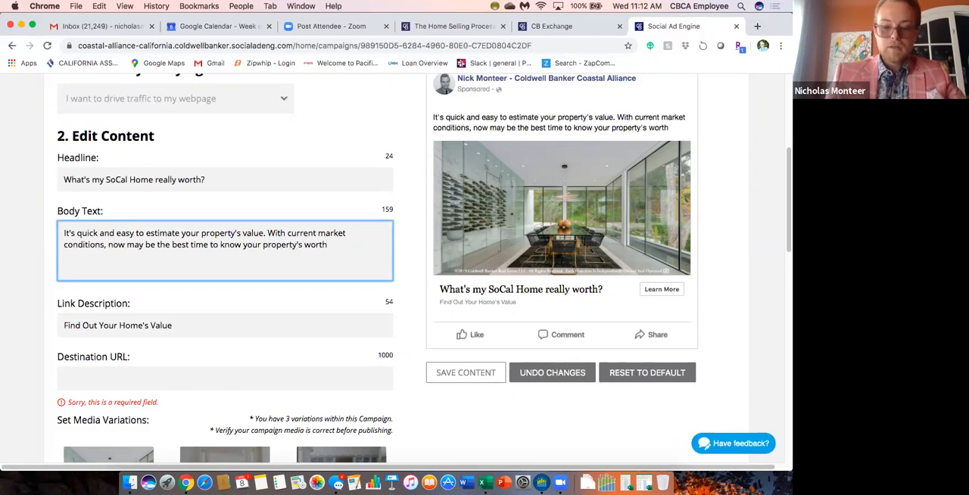
pyautogui.write('...')
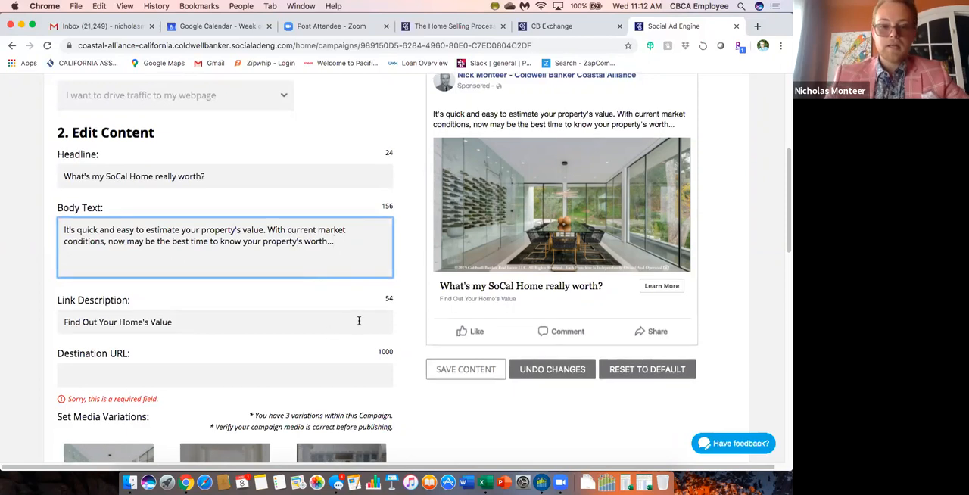
# Insert the sentence "Long Beach real estate is hot!" at the beginning of the ad's body text.
pyautogui.scroll(-2, 359, 318)
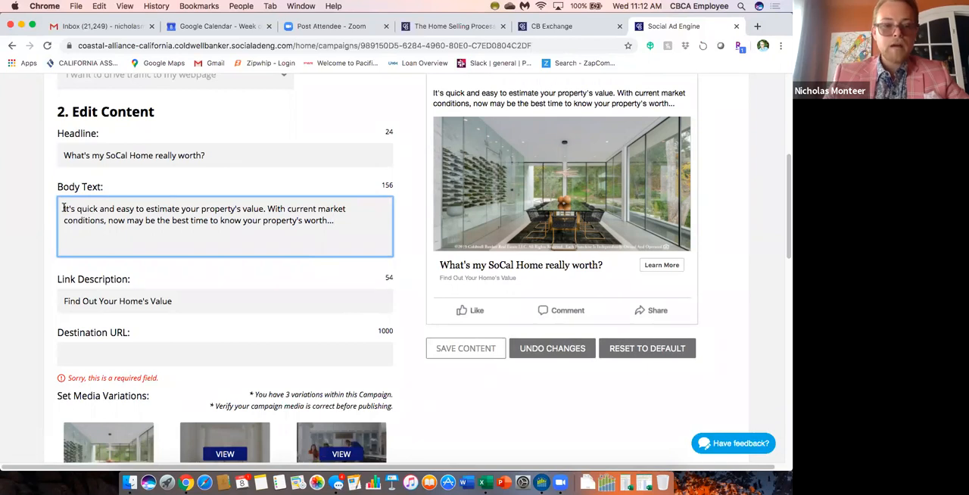
pyautogui.write('Long Beach ')
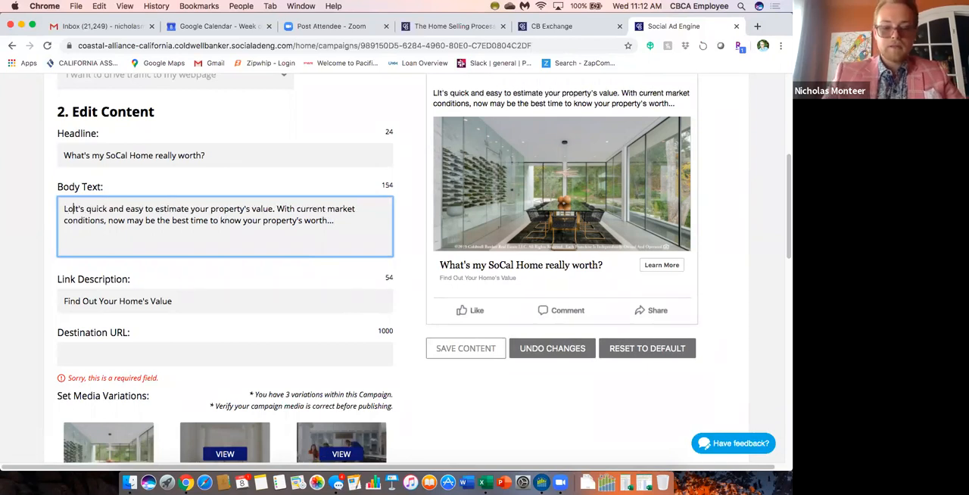
pyautogui.write('real estate ')
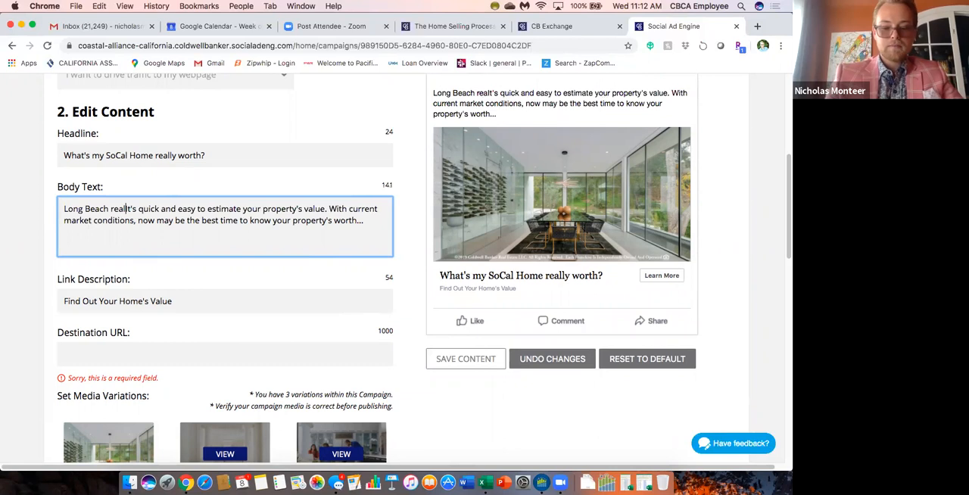
pyautogui.write('is hot! I')
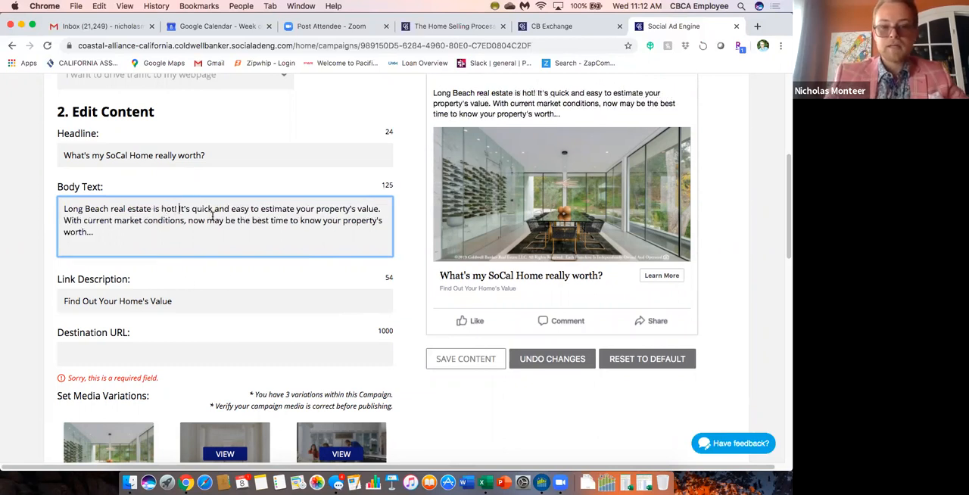
# Review the campaign's link description, destination URL and media variations alongside the updated ad preview.
pyautogui.scroll(-1, 387, 265)
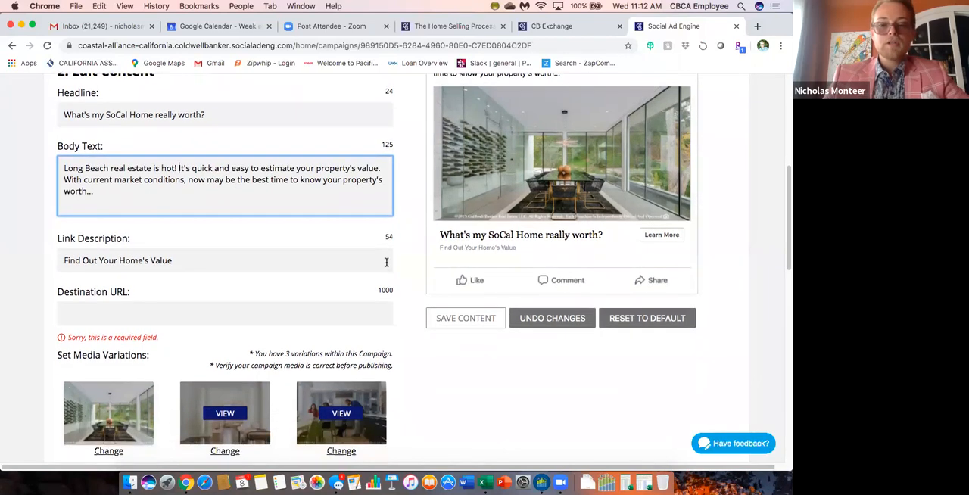
pyautogui.scroll(1, 402, 277)
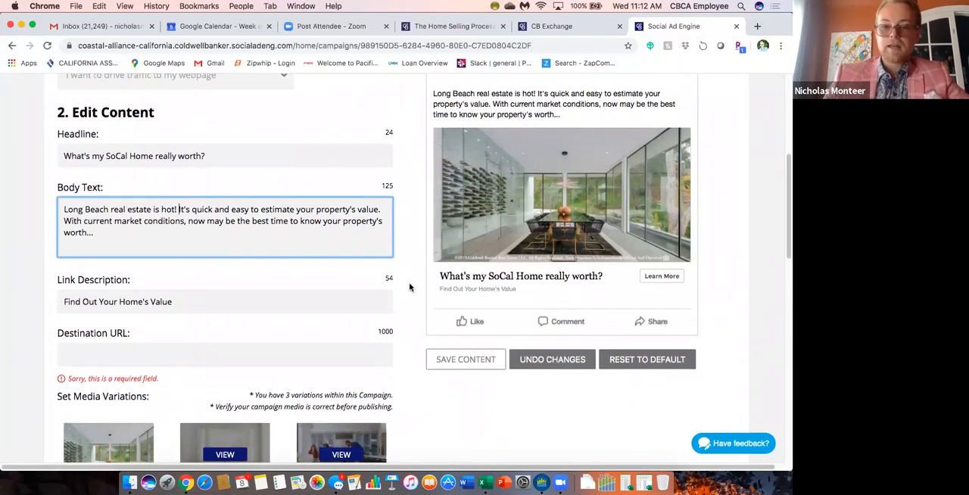
pyautogui.scroll(-1, 410, 286)
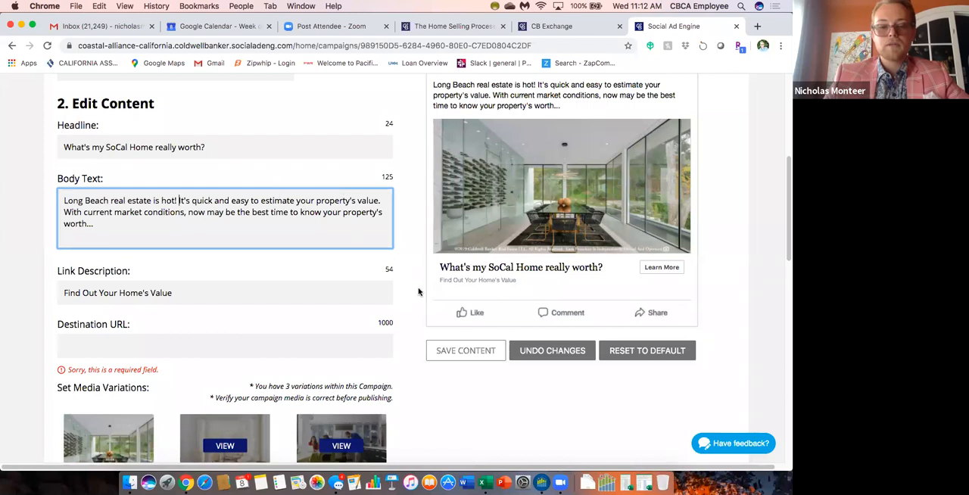
pyautogui.scroll(-1, 419, 292)
pyautogui.scroll(1, 418, 292)
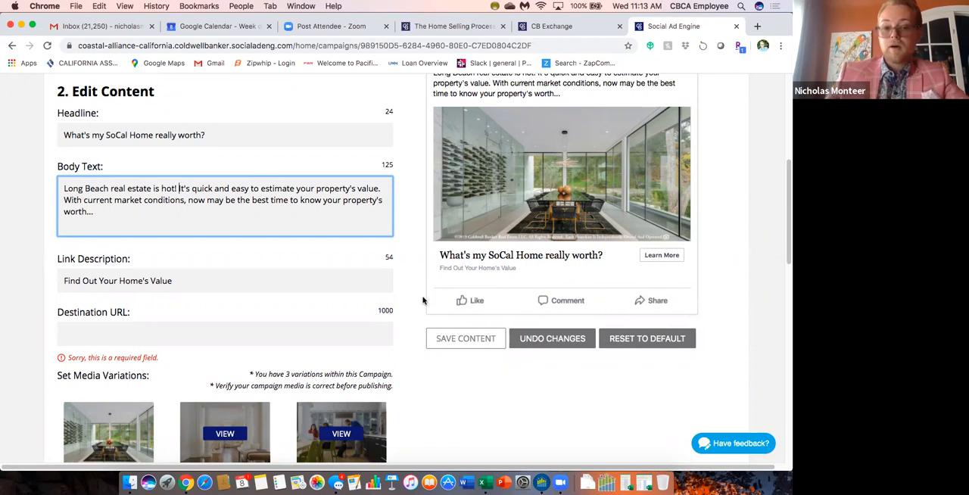
pyautogui.scroll(-3, 420, 295)
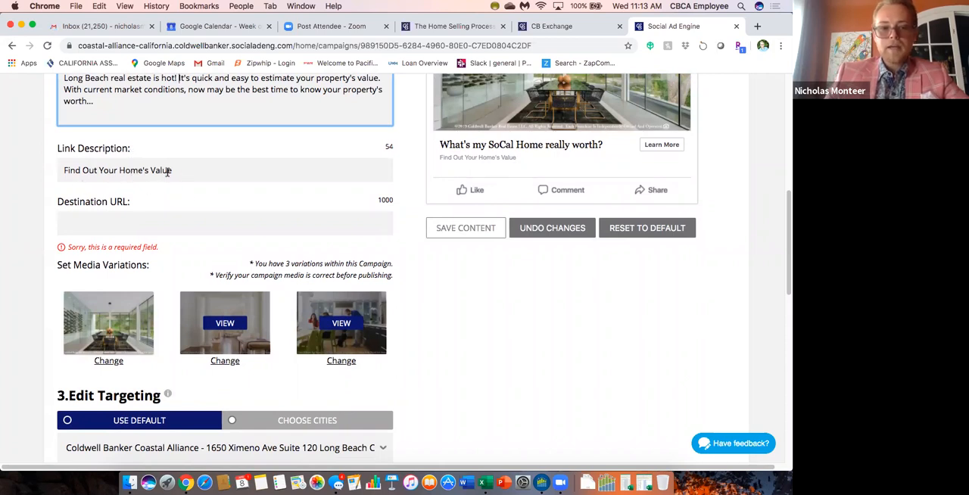
pyautogui.scroll(1, 217, 226)
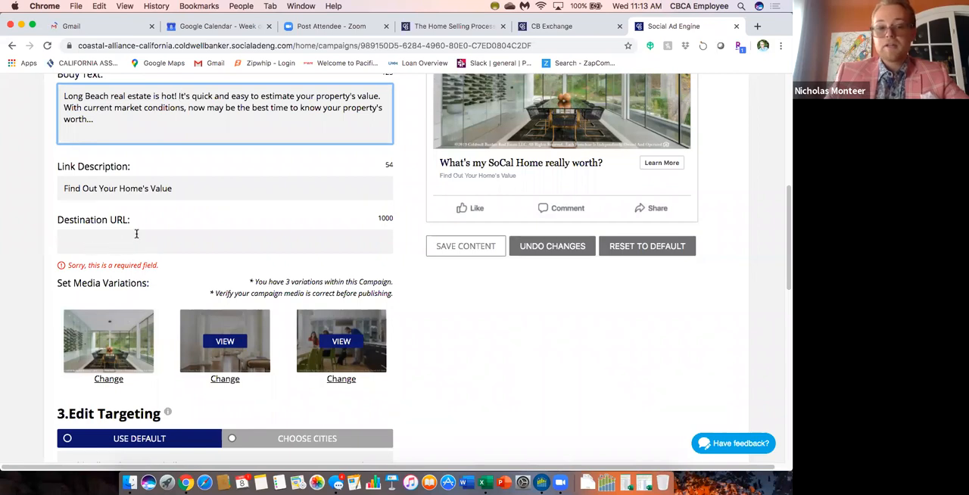
pyautogui.scroll(2, 455, 227)
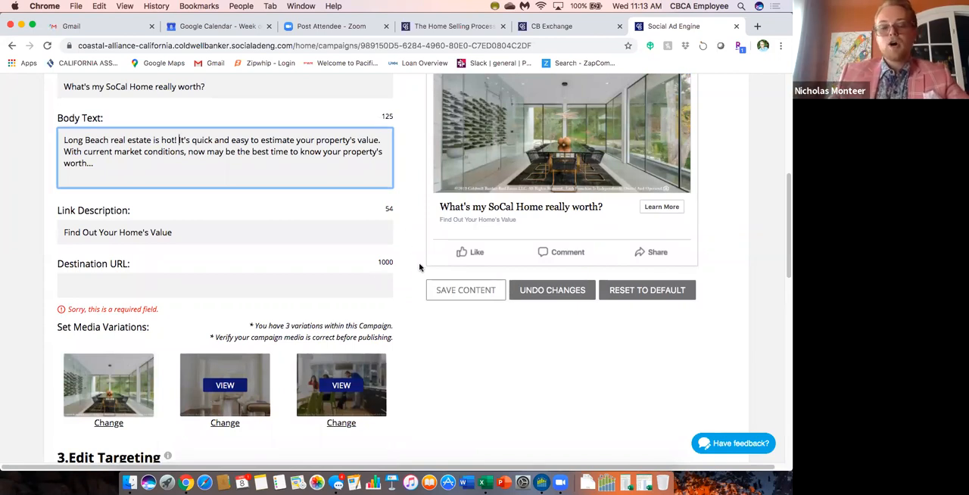
pyautogui.scroll(-2, 420, 267)
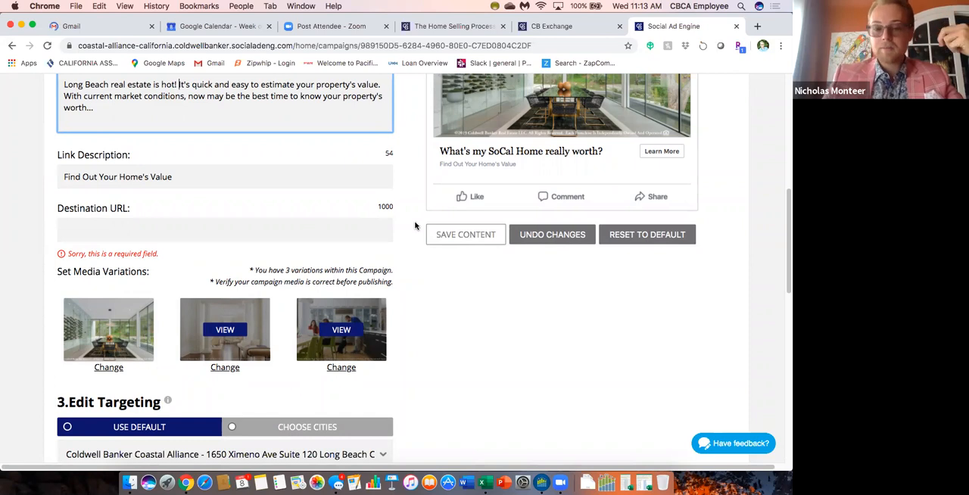
pyautogui.scroll(1, 415, 227)
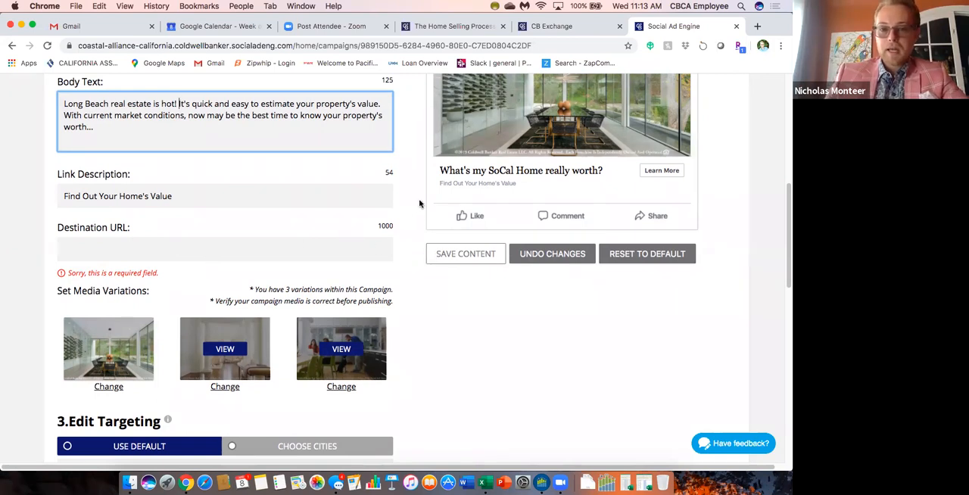
# Switch to the Coldwell Banker home value estimator page and examine its agent header, home search and estimate offer.
pyautogui.click(457, 27)
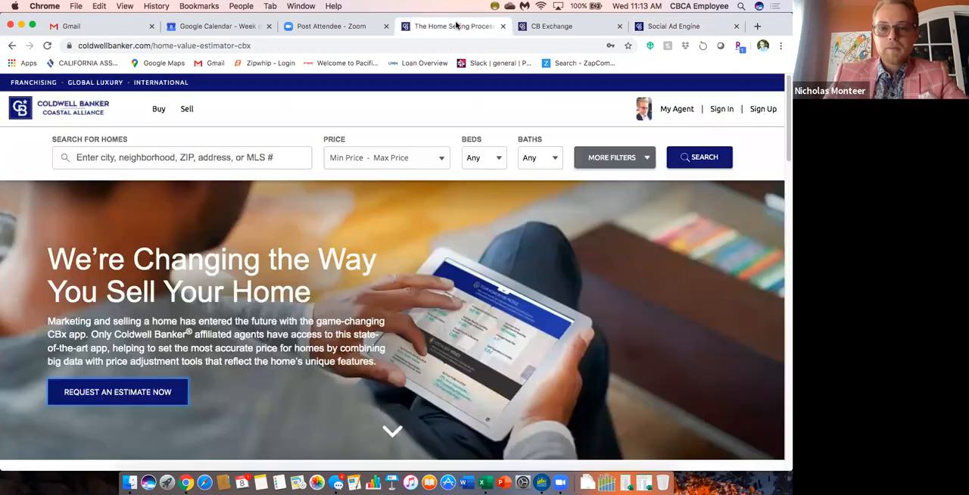
pyautogui.scroll(-1, 422, 327)
pyautogui.scroll(1, 421, 327)
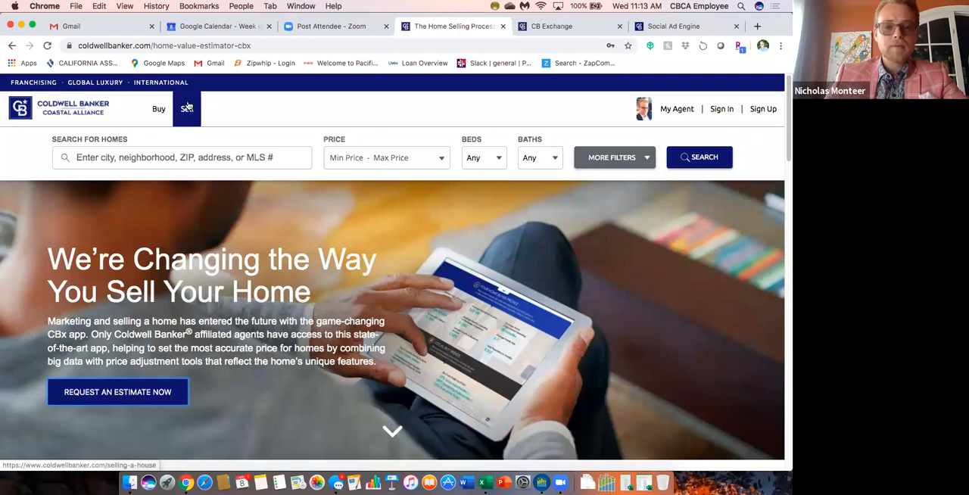
pyautogui.moveTo(641, 110)
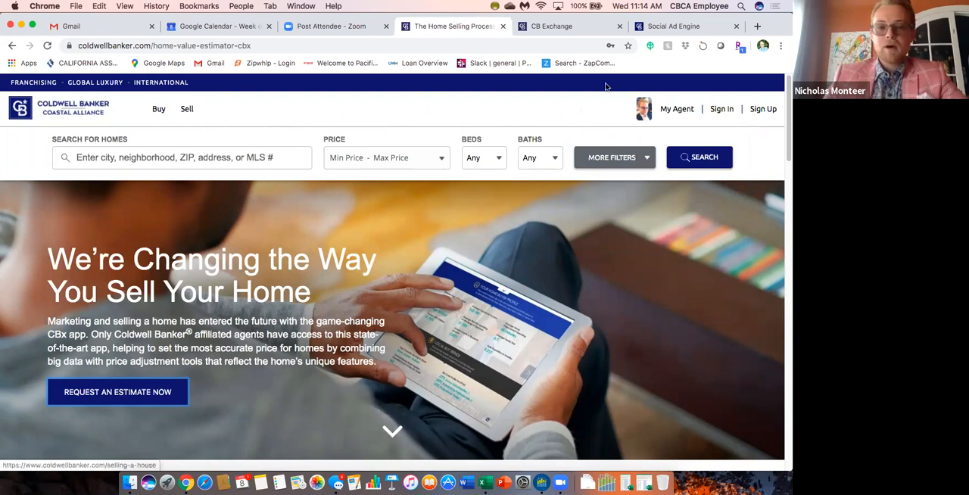
pyautogui.scroll(-1, 530, 146)
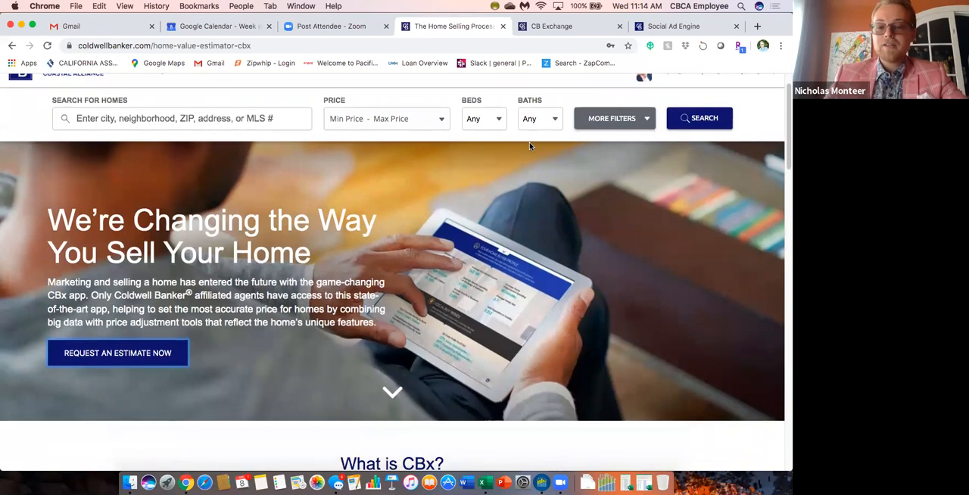
pyautogui.scroll(1, 530, 146)
pyautogui.scroll(-2, 530, 146)
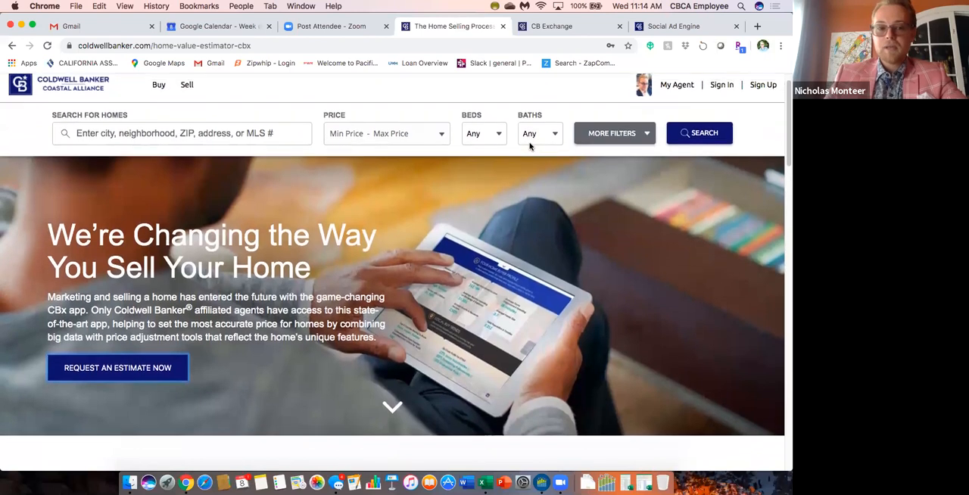
pyautogui.scroll(-1, 529, 146)
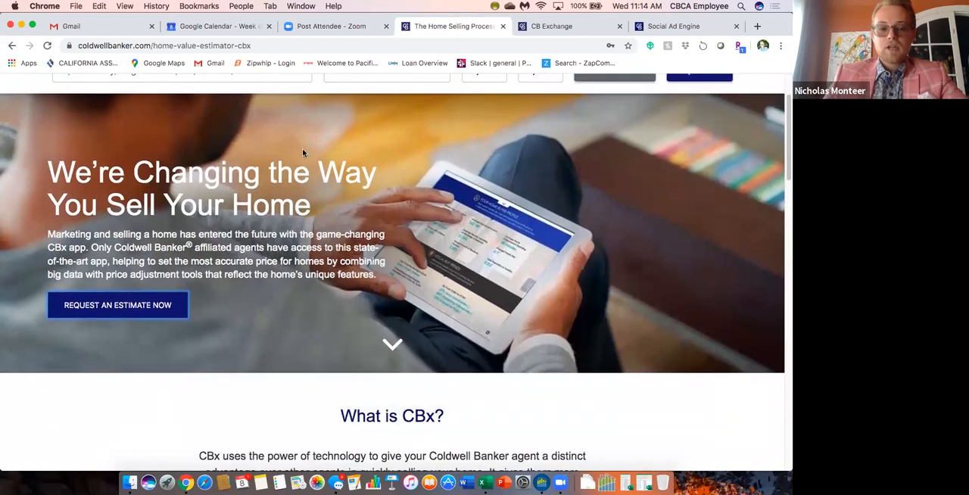
# Open the estimate request form and examine its property, contact and account fields.
pyautogui.click(141, 310)
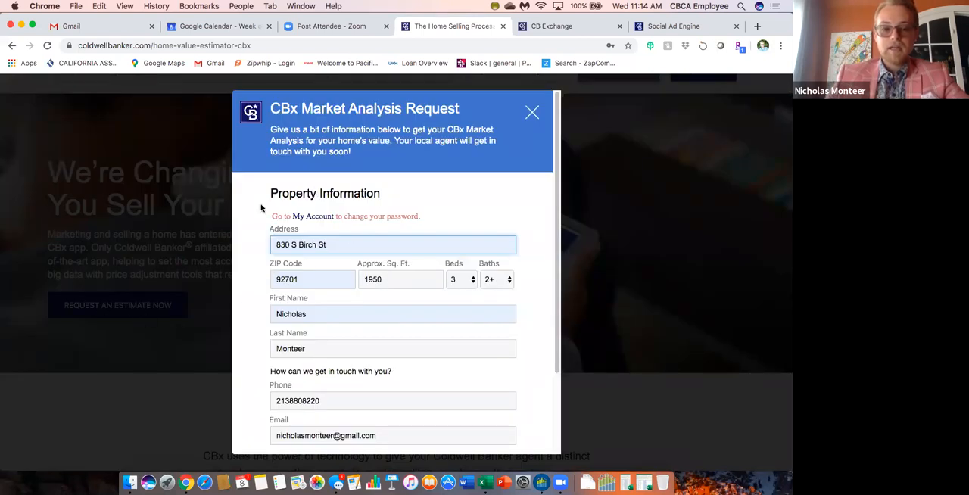
pyautogui.scroll(-2, 483, 286)
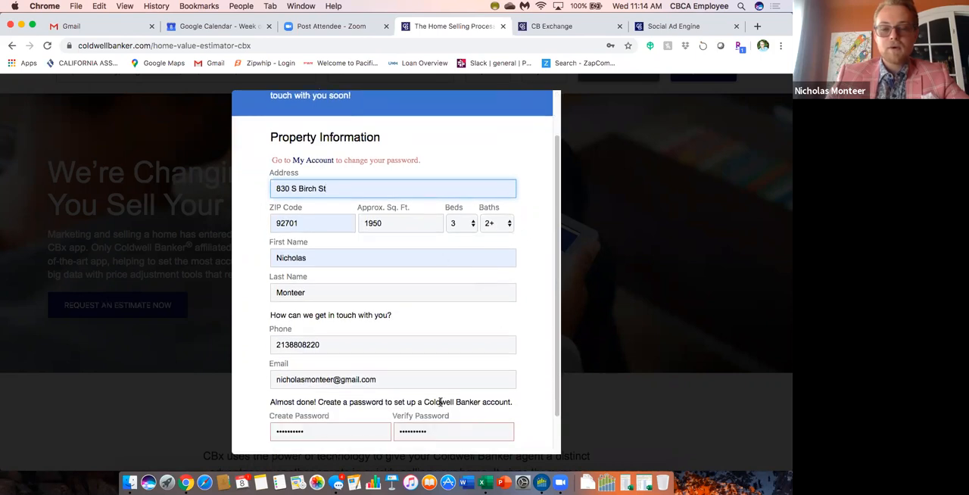
pyautogui.scroll(3, 455, 361)
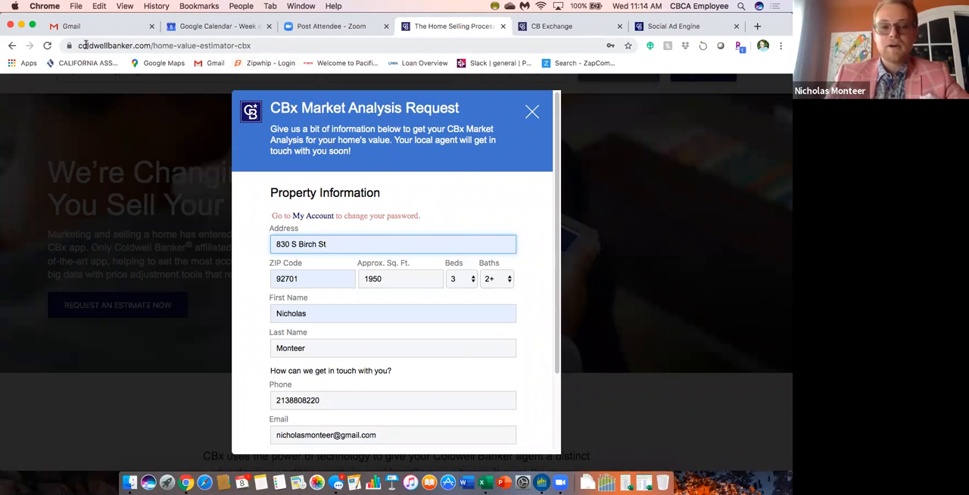
pyautogui.click(194, 43)
pyautogui.press('super+c')
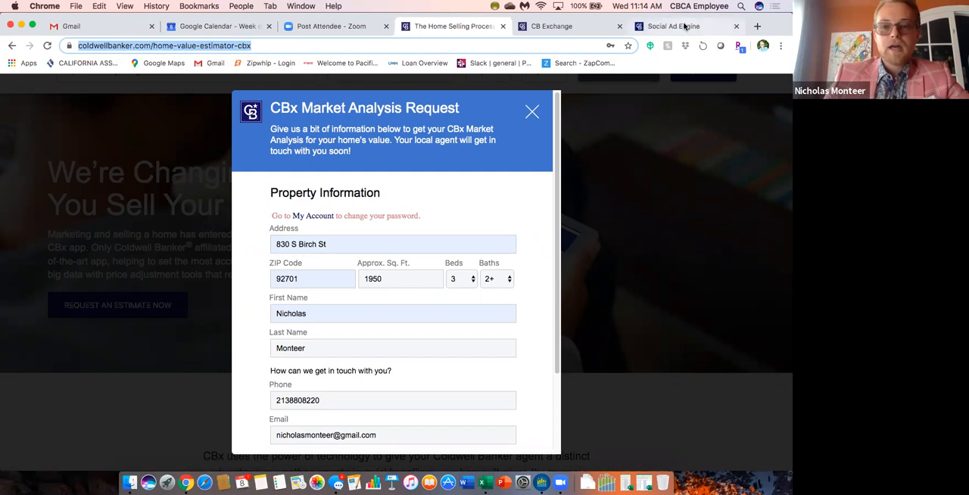
pyautogui.click(684, 27)
pyautogui.click(97, 251)
pyautogui.press('super+v')
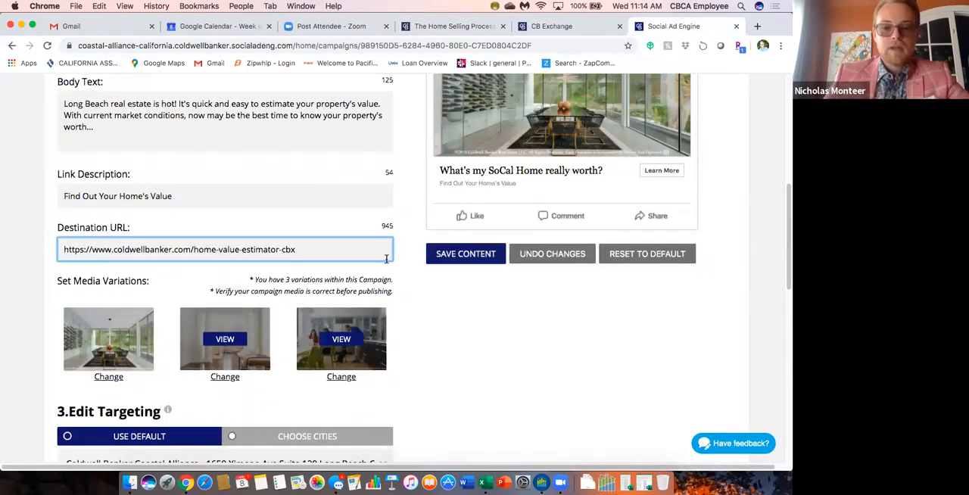
pyautogui.scroll(1, 330, 250)
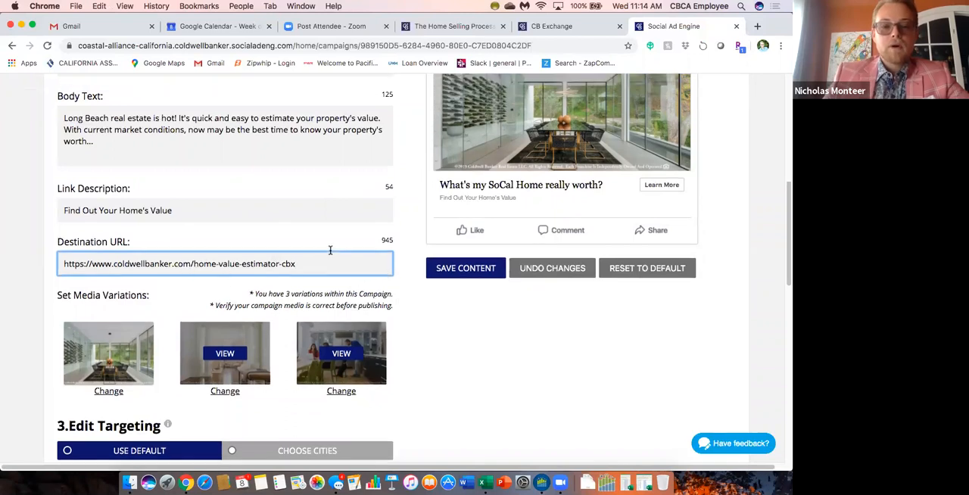
pyautogui.scroll(1, 330, 250)
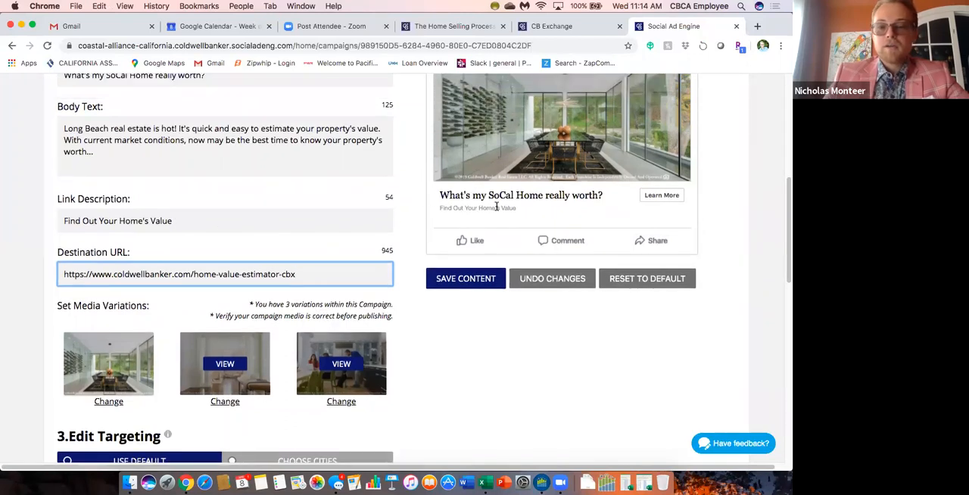
# Return to the Coldwell Banker market analysis request form and review its property, contact and password fields.
pyautogui.click(452, 26)
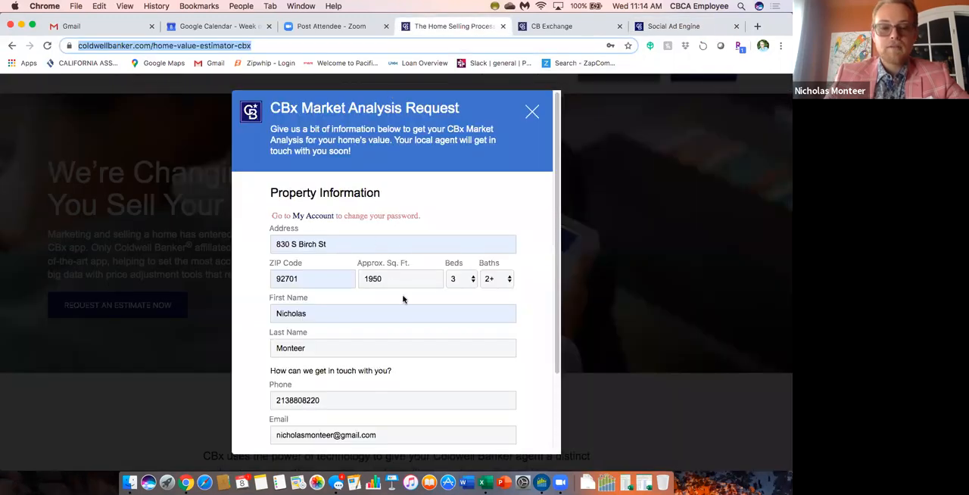
pyautogui.scroll(-3, 402, 299)
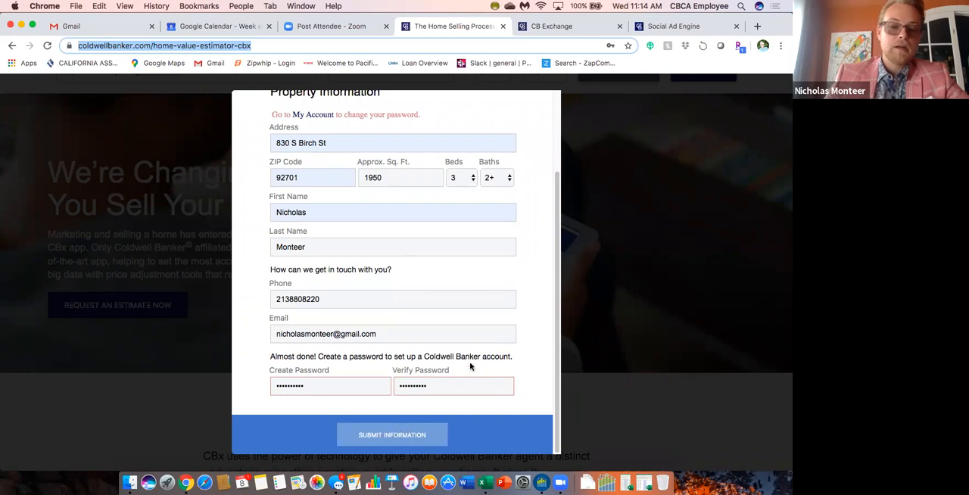
pyautogui.scroll(3, 454, 378)
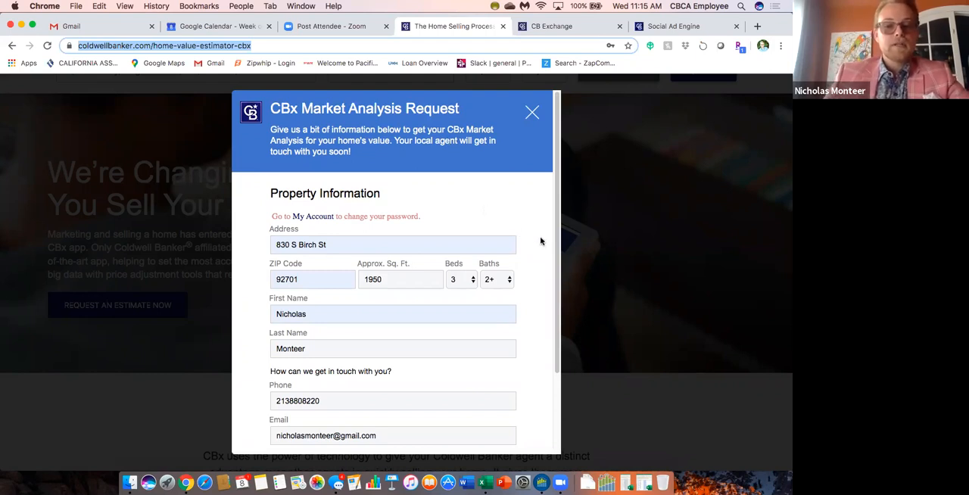
pyautogui.scroll(-2, 469, 295)
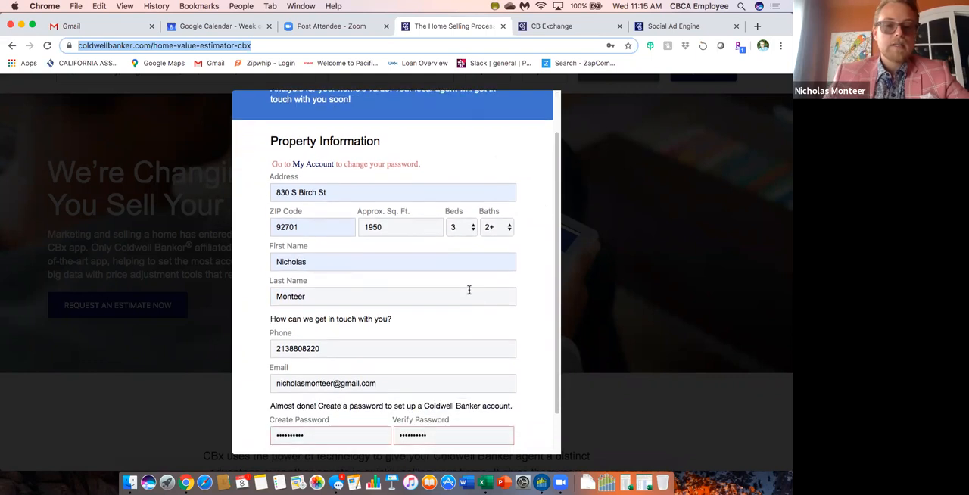
pyautogui.scroll(2, 494, 226)
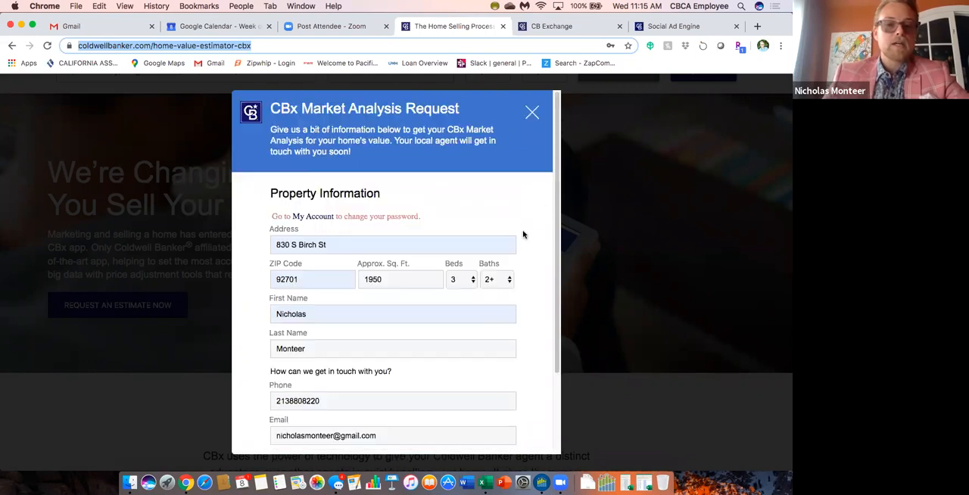
# Switch back to Social Ad Engine and review the campaign's content fields, ad preview, media variations and targeting section.
pyautogui.click(673, 25)
pyautogui.scroll(-3, 417, 285)
pyautogui.scroll(-2, 417, 284)
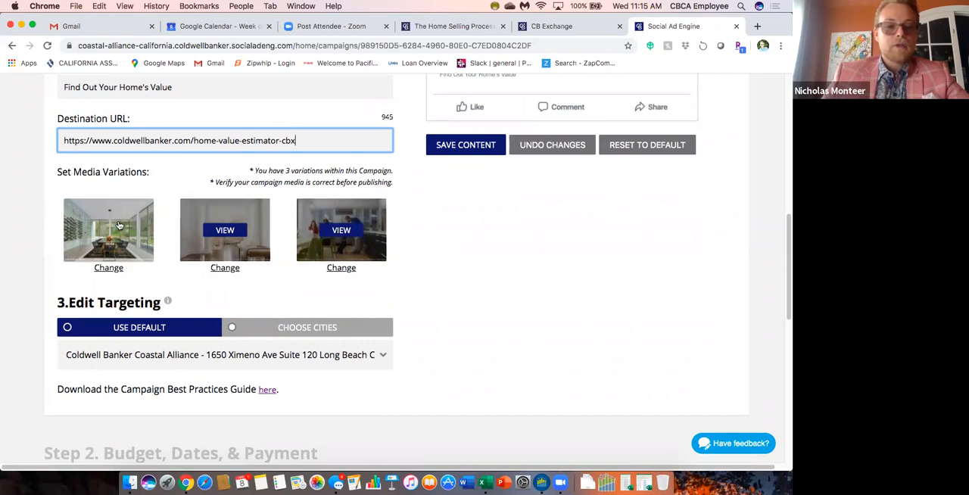
pyautogui.scroll(5, 467, 243)
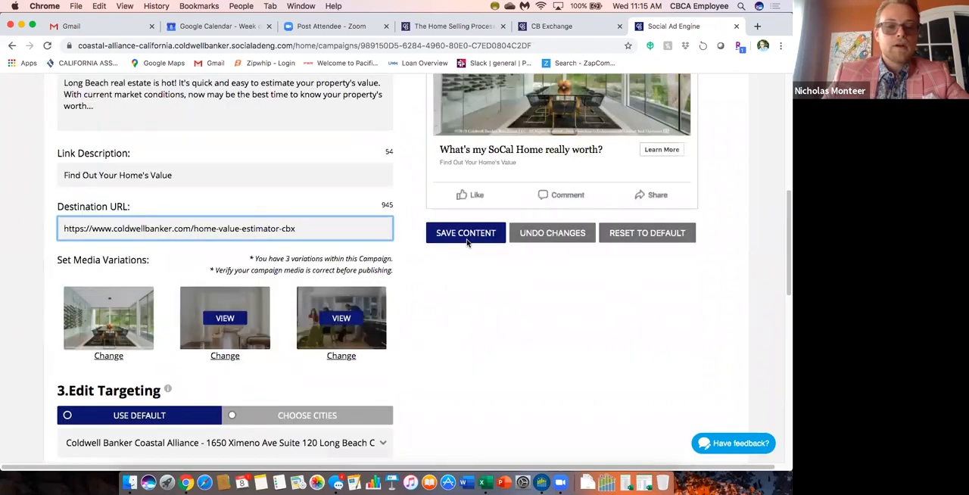
pyautogui.scroll(1, 583, 252)
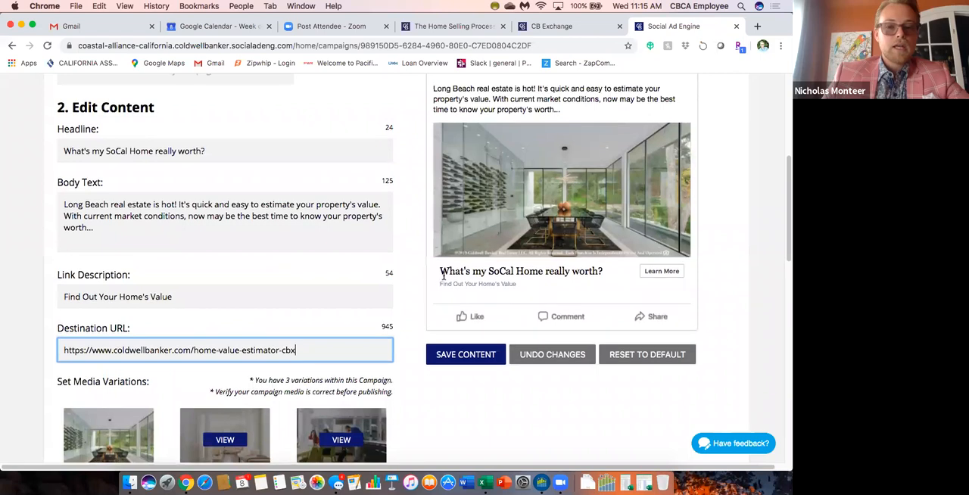
pyautogui.scroll(-2, 413, 281)
pyautogui.scroll(-3, 414, 282)
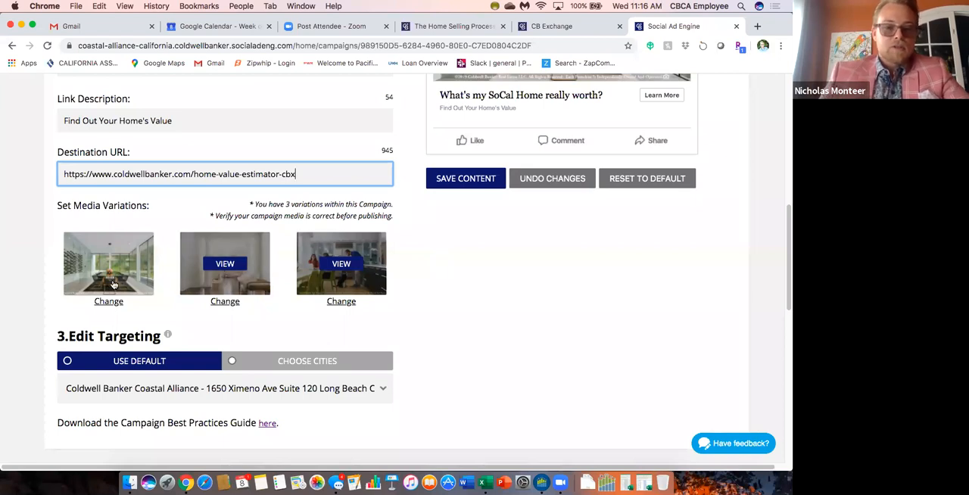
# Open the media library for the second media variation, browse its available images and upload option, and close it without choosing any.
pyautogui.click(220, 301)
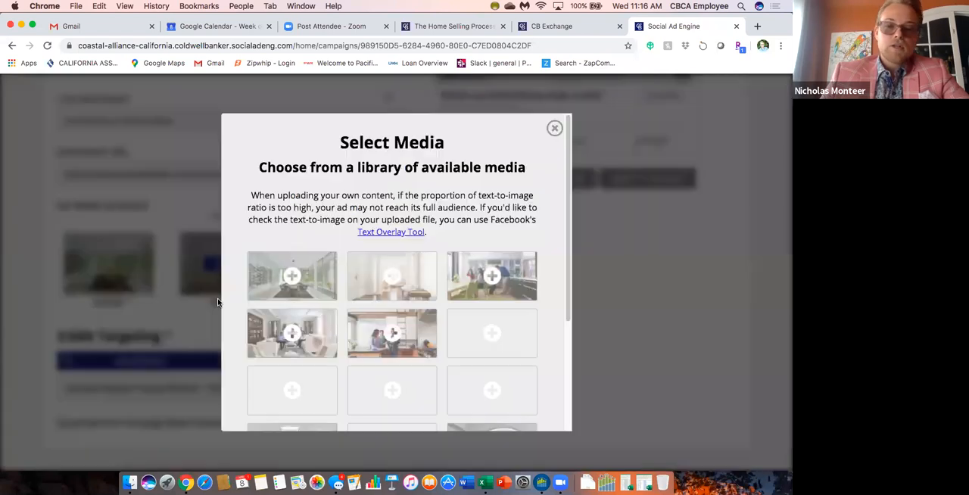
pyautogui.scroll(-3, 452, 307)
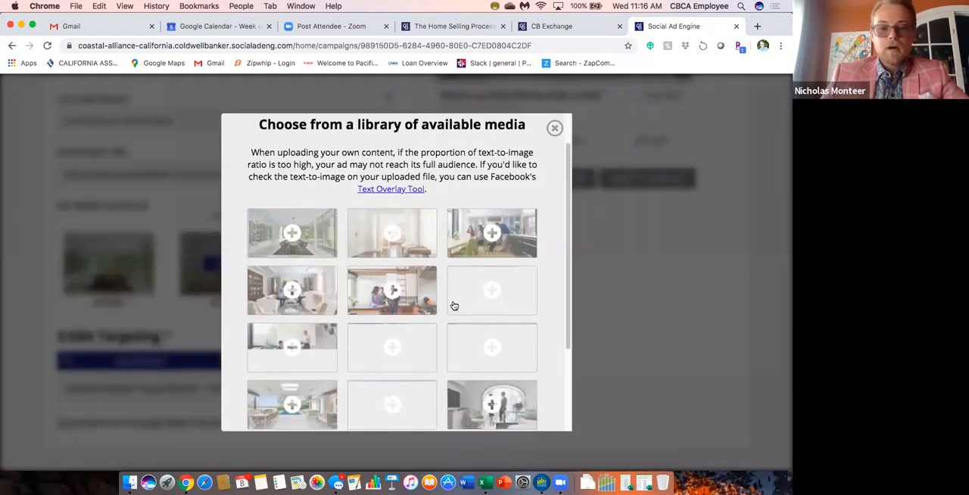
pyautogui.scroll(-2, 451, 316)
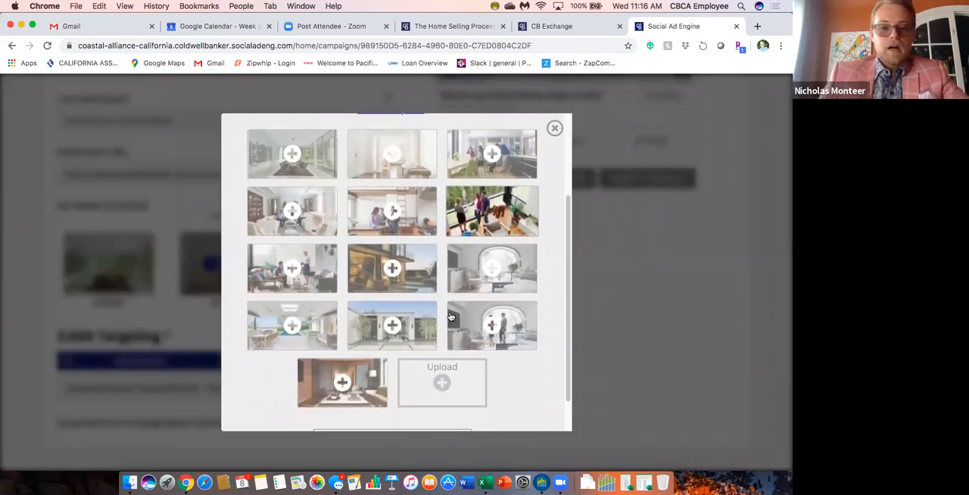
pyautogui.scroll(-1, 423, 312)
pyautogui.scroll(-1, 423, 312)
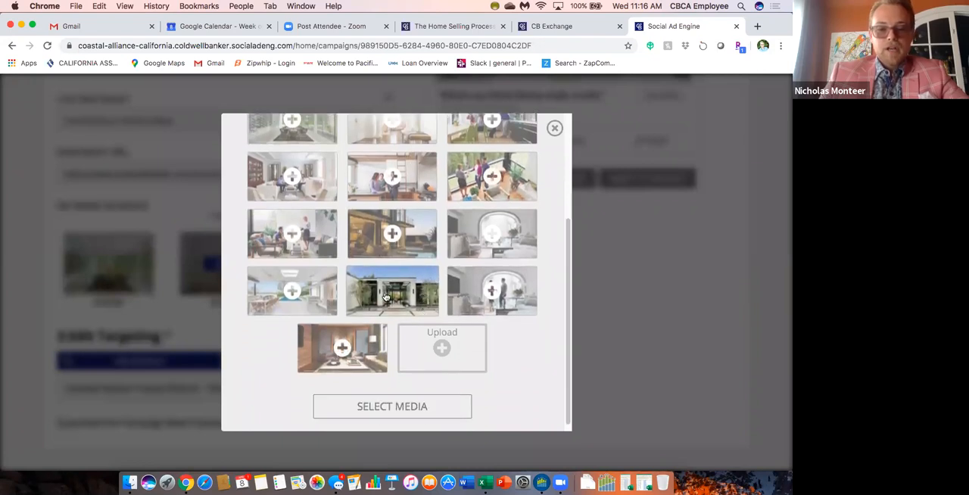
pyautogui.scroll(-1, 386, 344)
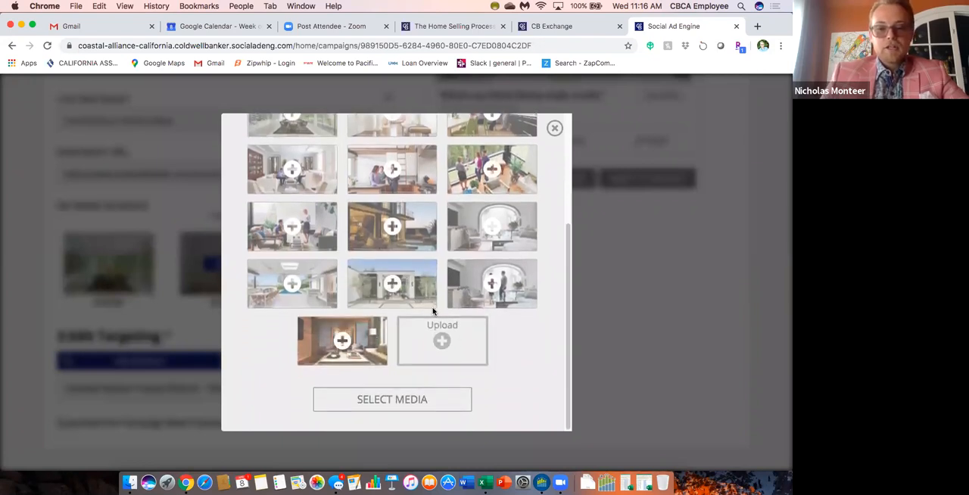
pyautogui.scroll(2, 438, 295)
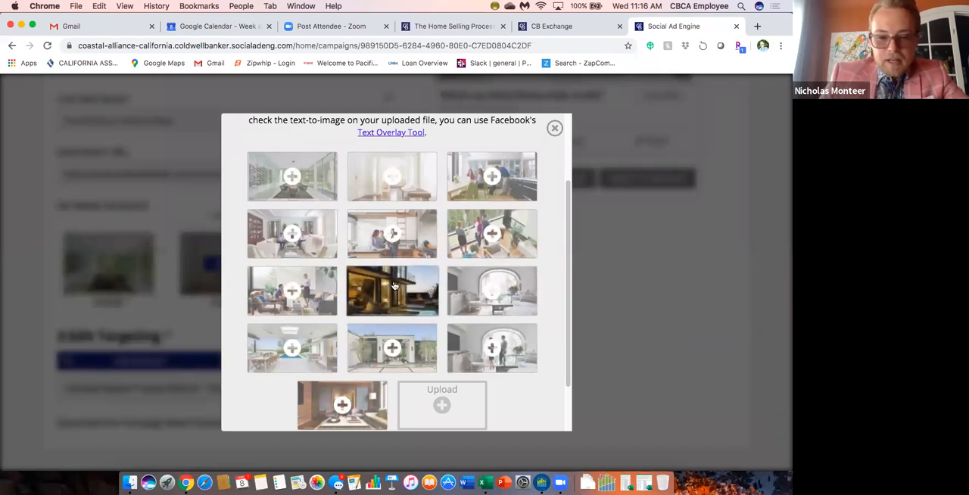
pyautogui.scroll(-2, 420, 297)
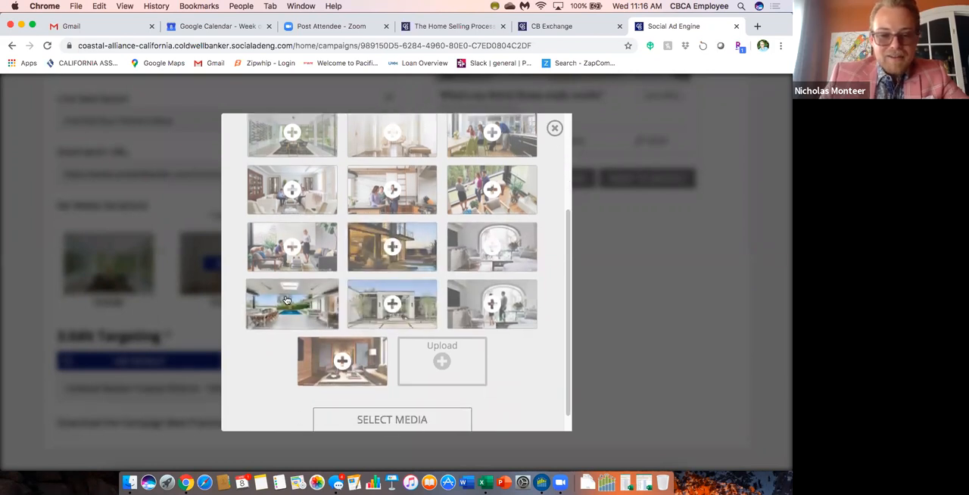
pyautogui.scroll(2, 339, 305)
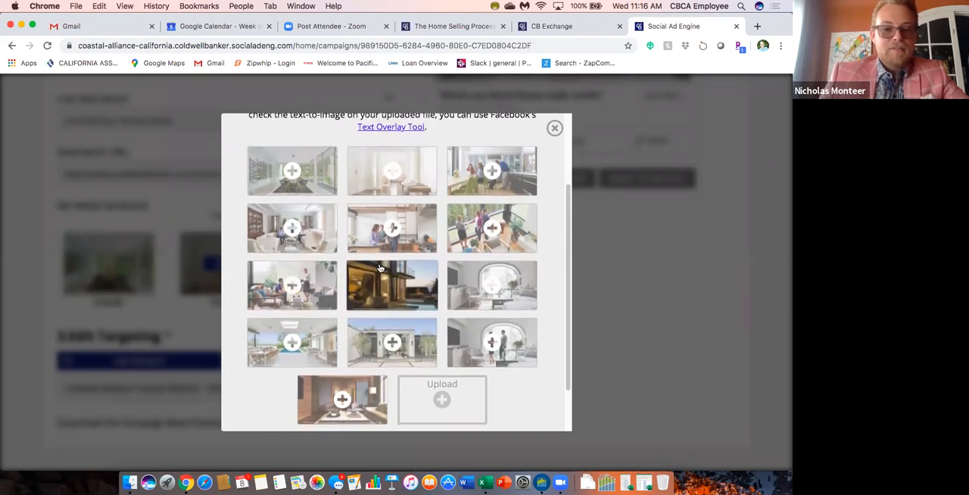
pyautogui.scroll(-3, 385, 271)
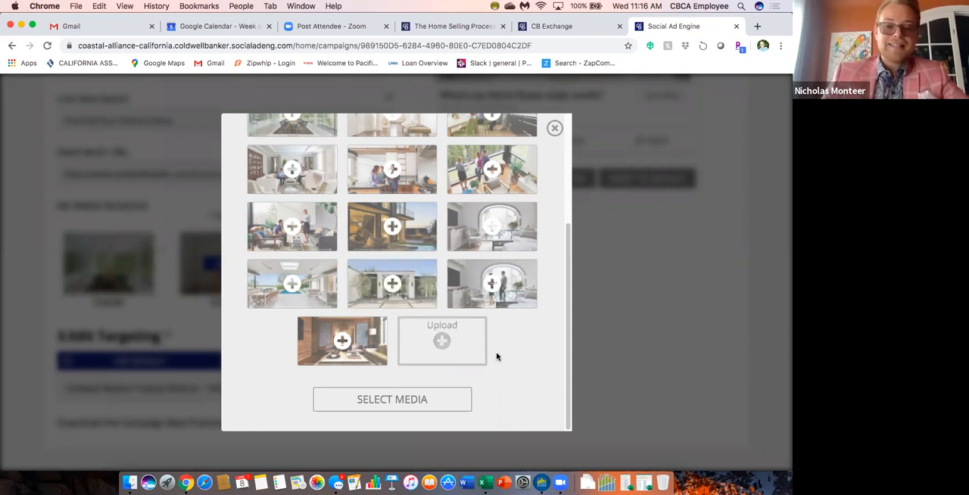
pyautogui.scroll(5, 528, 334)
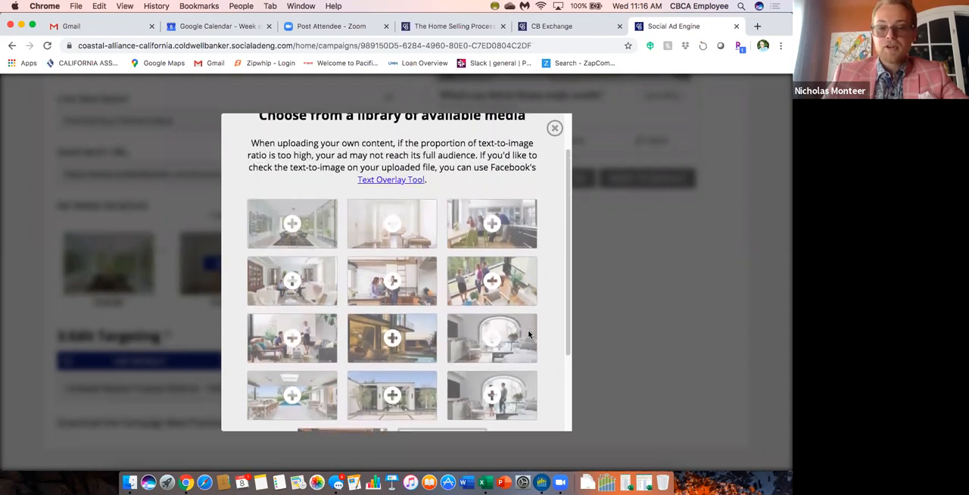
pyautogui.scroll(2, 513, 229)
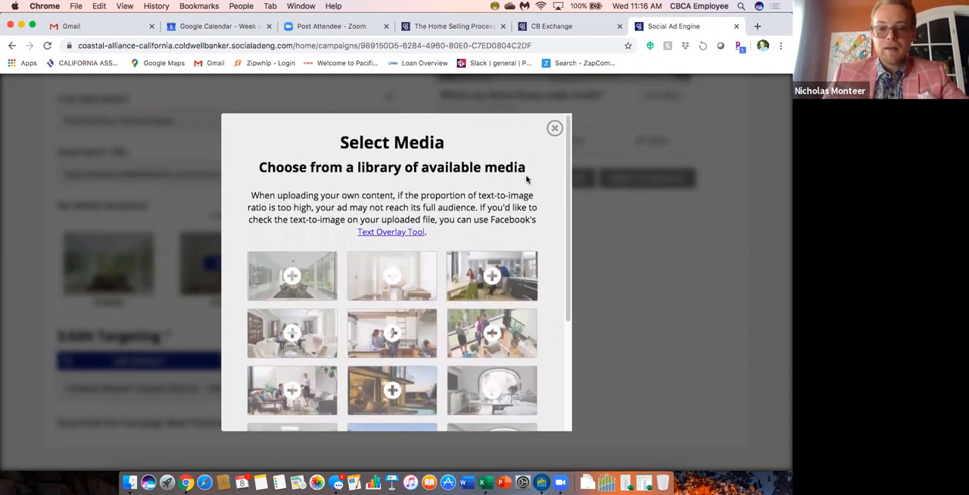
pyautogui.click(554, 130)
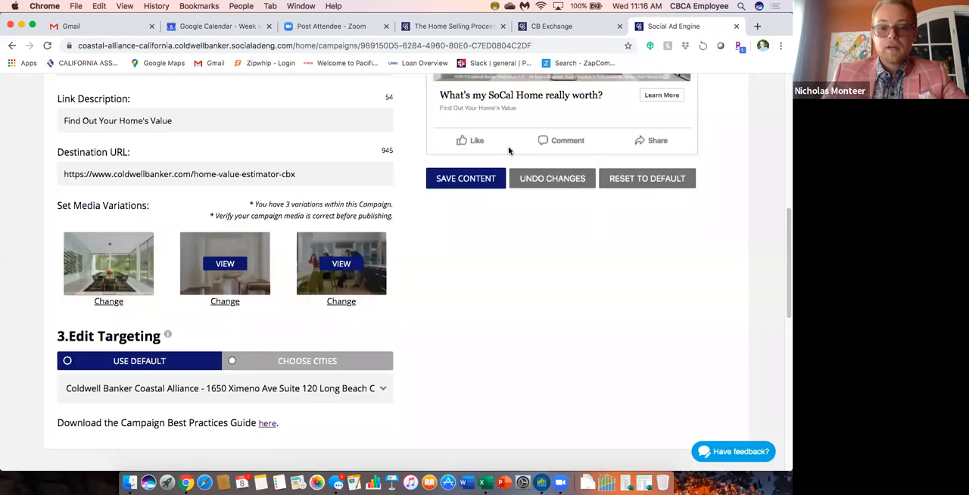
# Check the headline, body text, link description and destination URL against the ad preview, continuing down to the targeting section.
pyautogui.scroll(4, 446, 270)
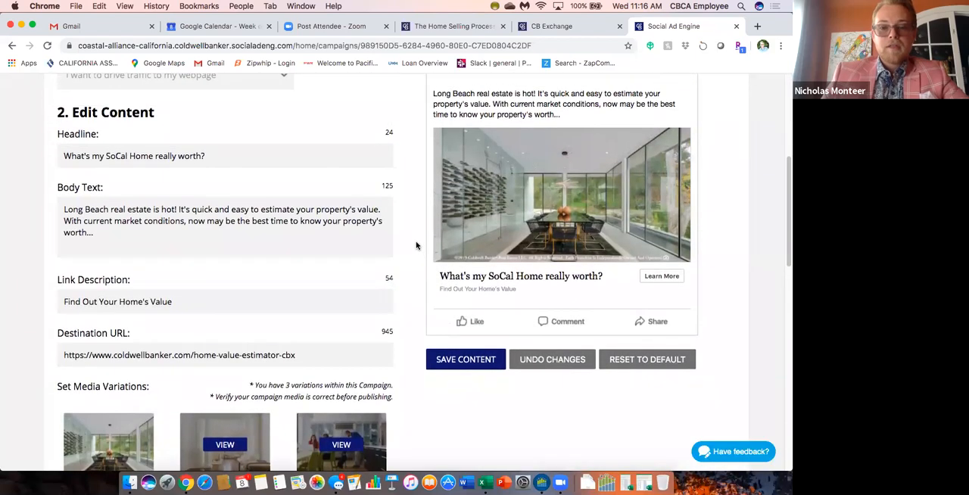
pyautogui.scroll(1, 417, 242)
pyautogui.scroll(-2, 350, 231)
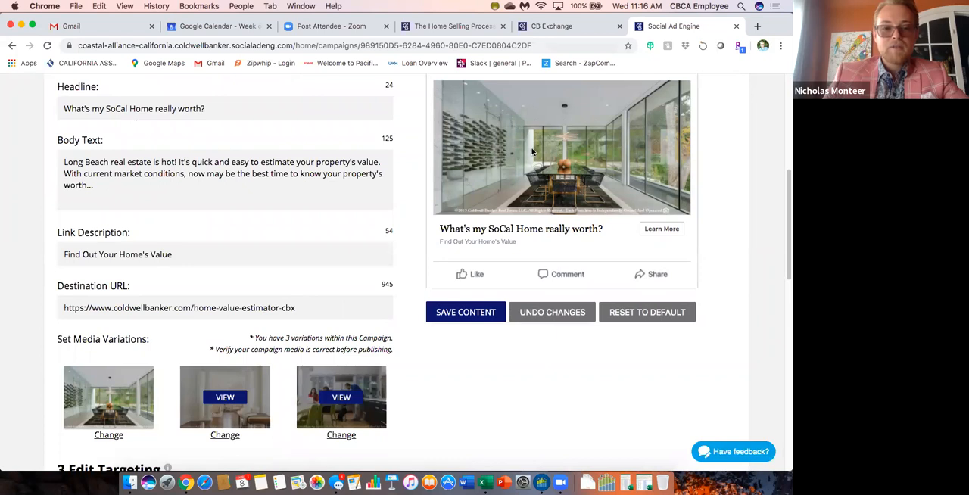
pyautogui.scroll(2, 443, 187)
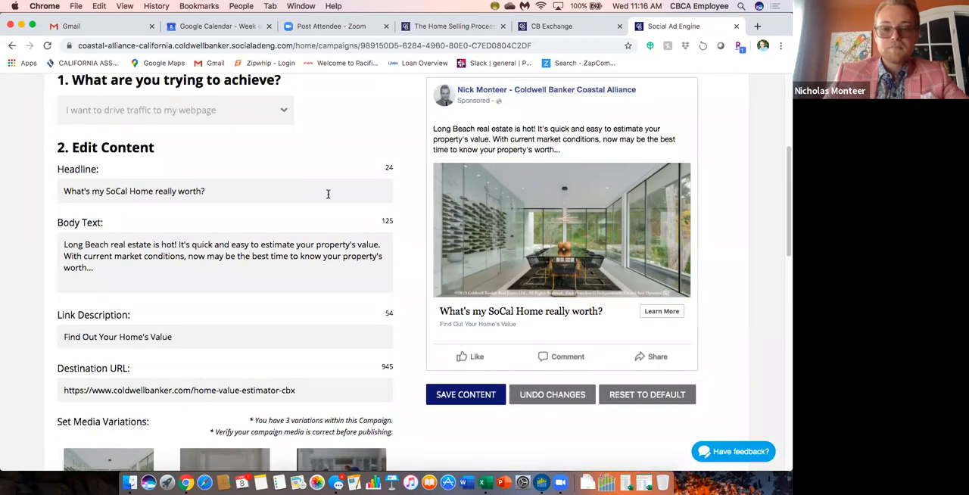
pyautogui.scroll(-2, 328, 194)
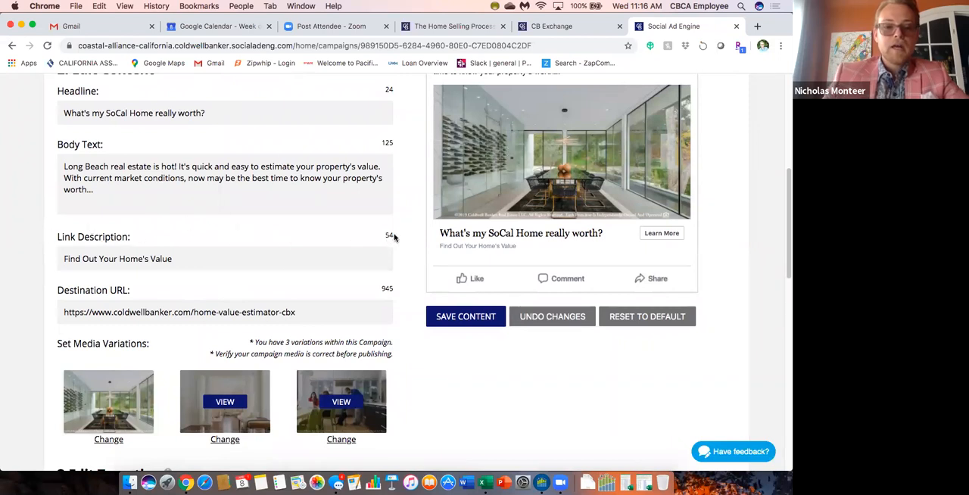
pyautogui.scroll(1, 393, 237)
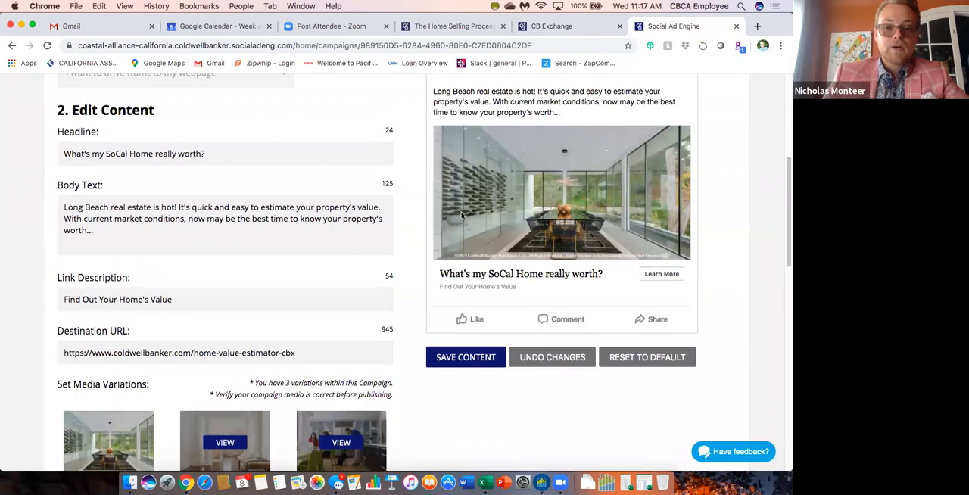
pyautogui.scroll(1, 408, 187)
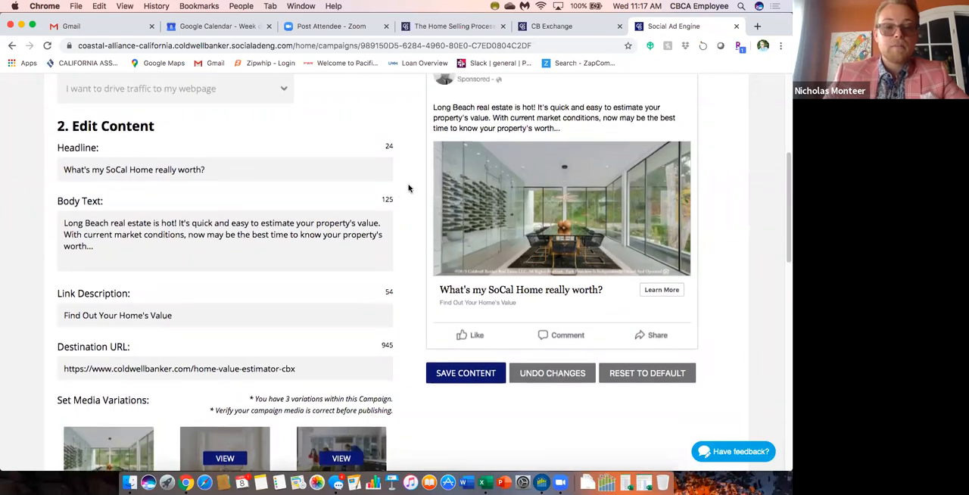
pyautogui.scroll(-3, 409, 187)
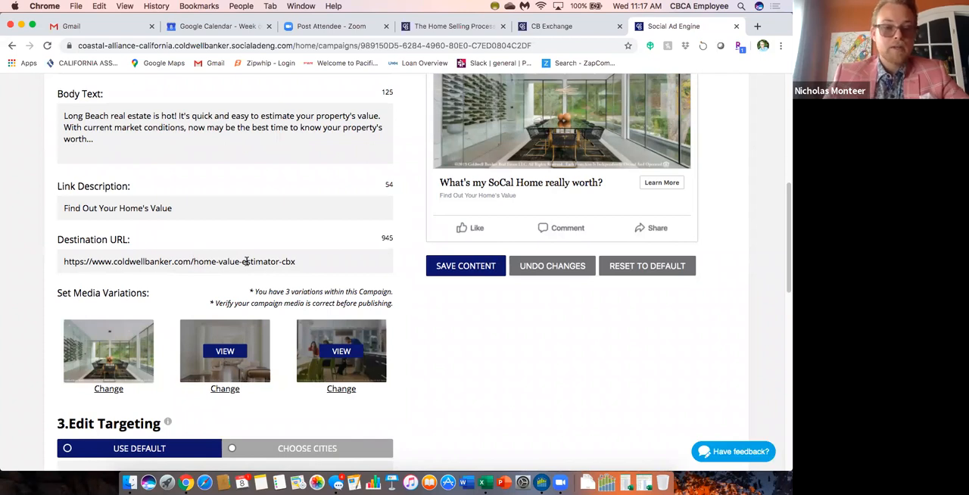
pyautogui.scroll(3, 370, 229)
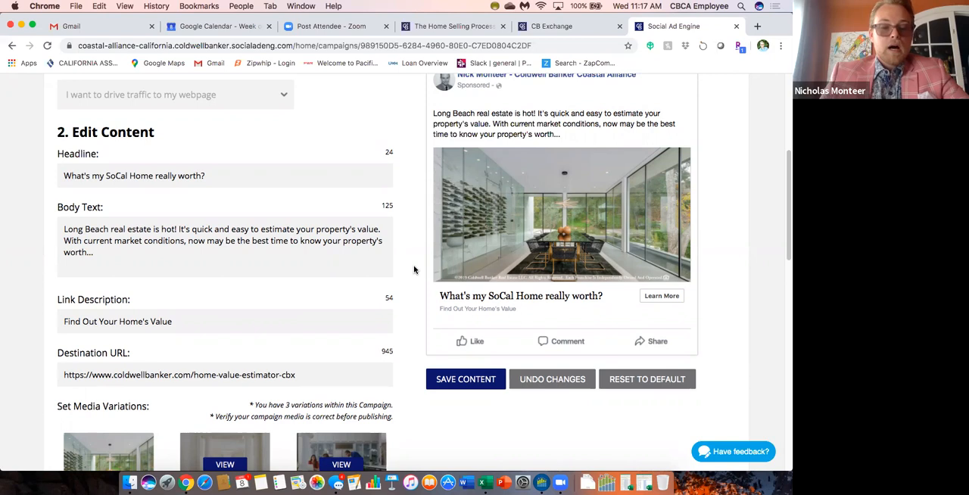
pyautogui.scroll(-5, 415, 270)
pyautogui.scroll(-3, 416, 284)
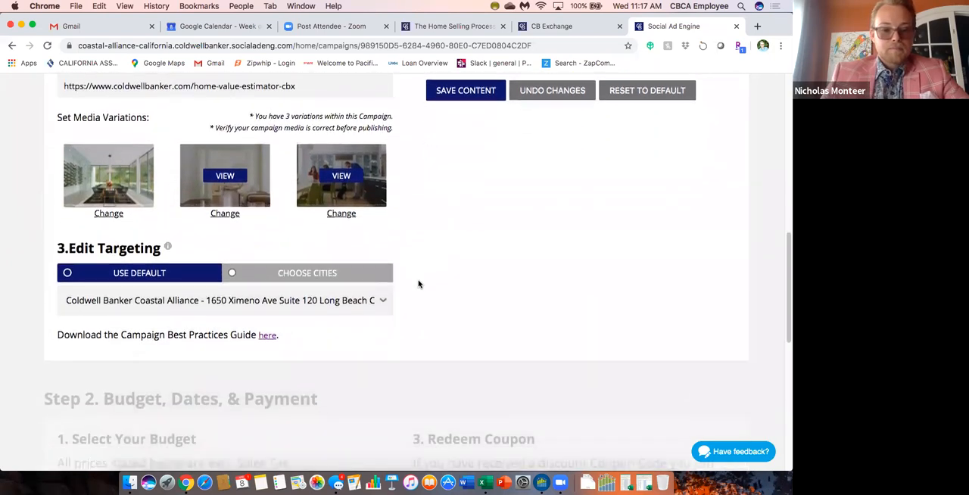
# Switch the campaign's targeting from the default to chosen cities and add Lakewood, California, with a 15-mile radius.
pyautogui.scroll(1, 418, 280)
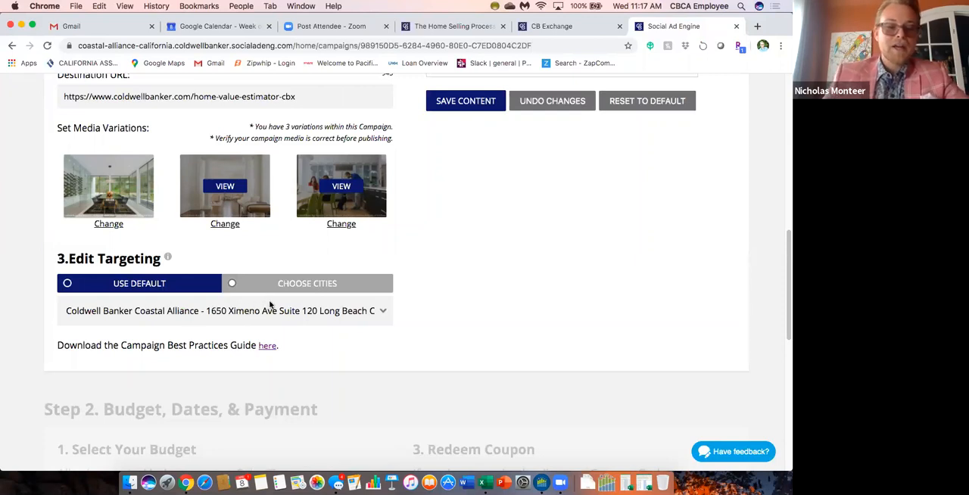
pyautogui.click(233, 283)
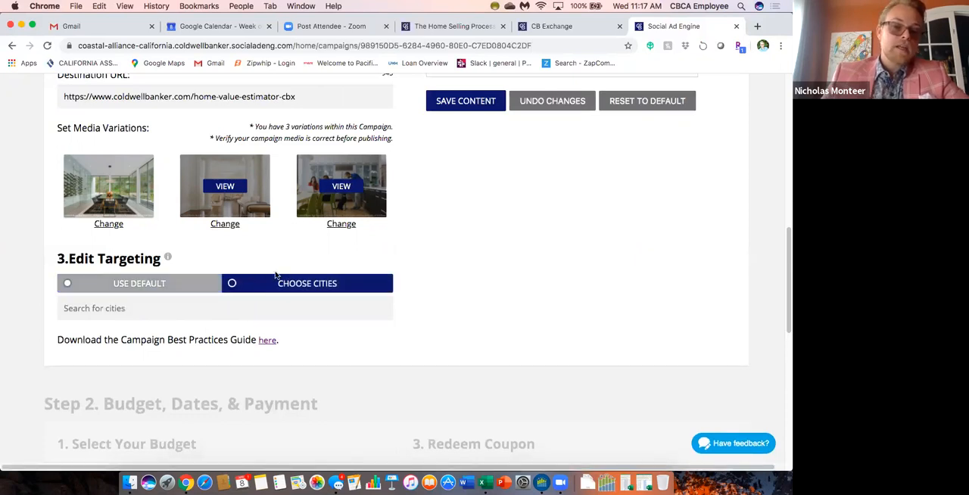
pyautogui.click(108, 308)
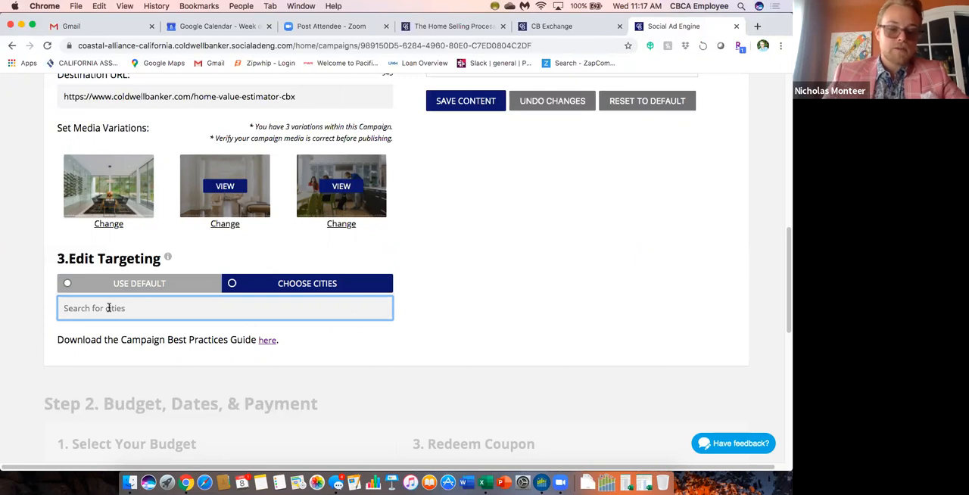
pyautogui.write('Lakewood')
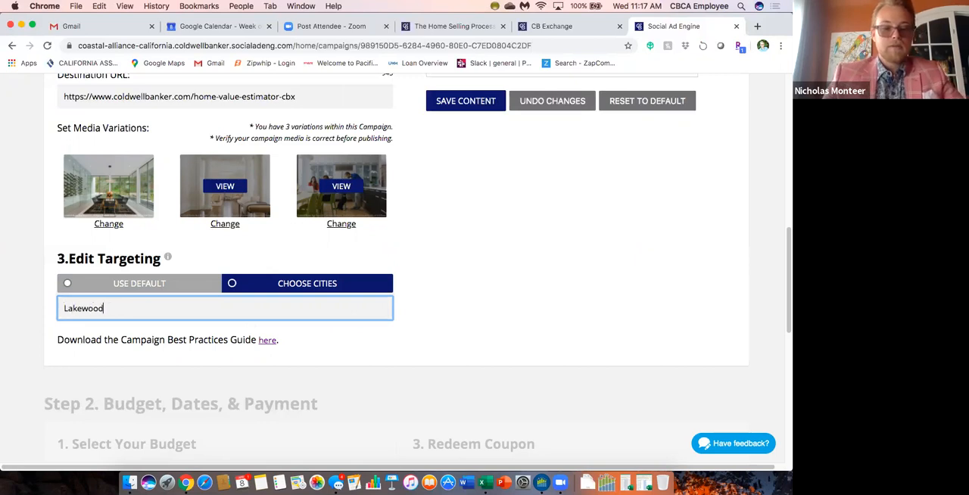
pyautogui.scroll(-1, 128, 363)
pyautogui.scroll(-5, 130, 367)
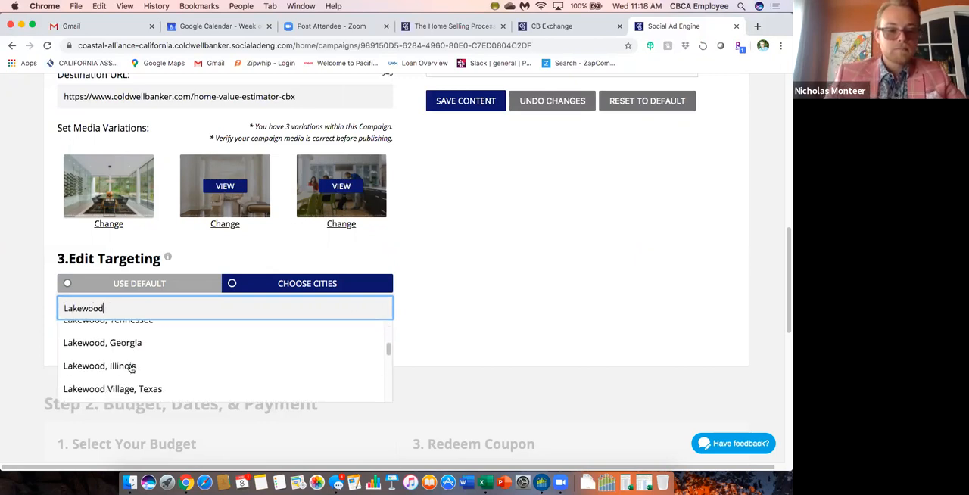
pyautogui.scroll(2, 128, 348)
pyautogui.click(126, 357)
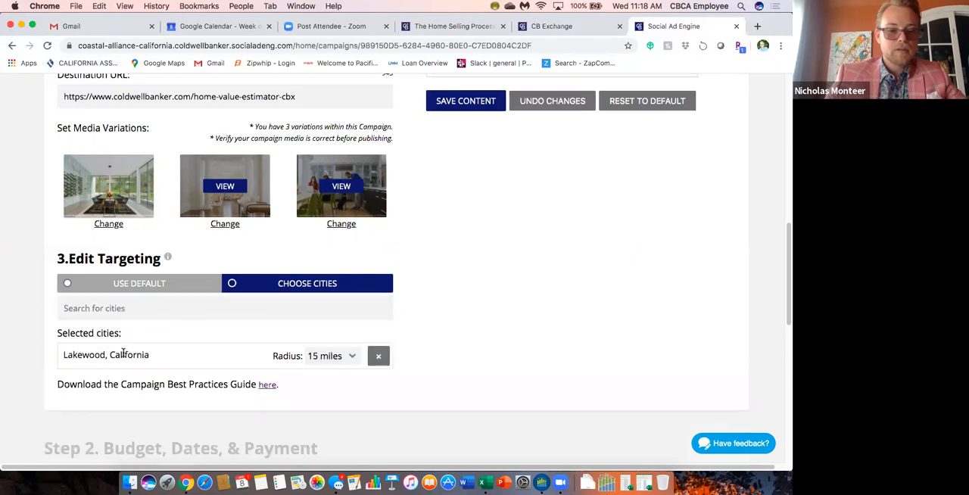
pyautogui.scroll(-1, 227, 348)
pyautogui.click(349, 325)
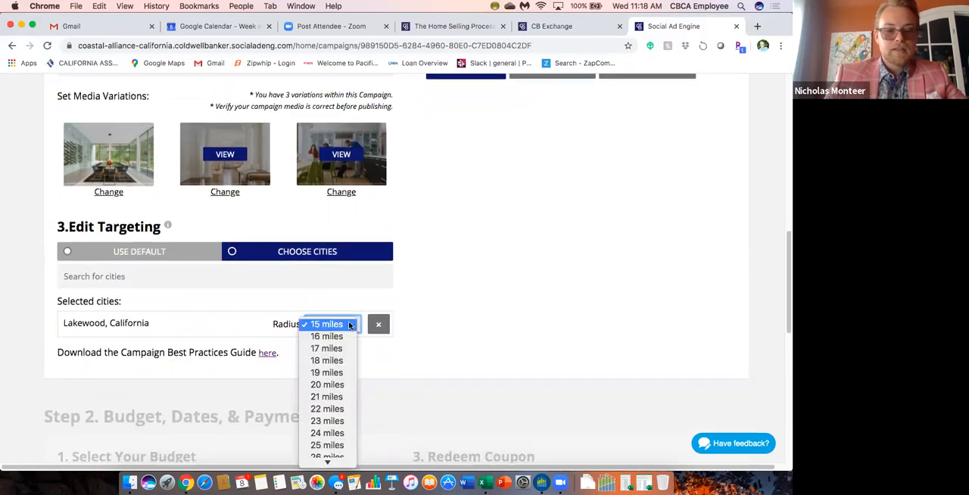
pyautogui.click(338, 325)
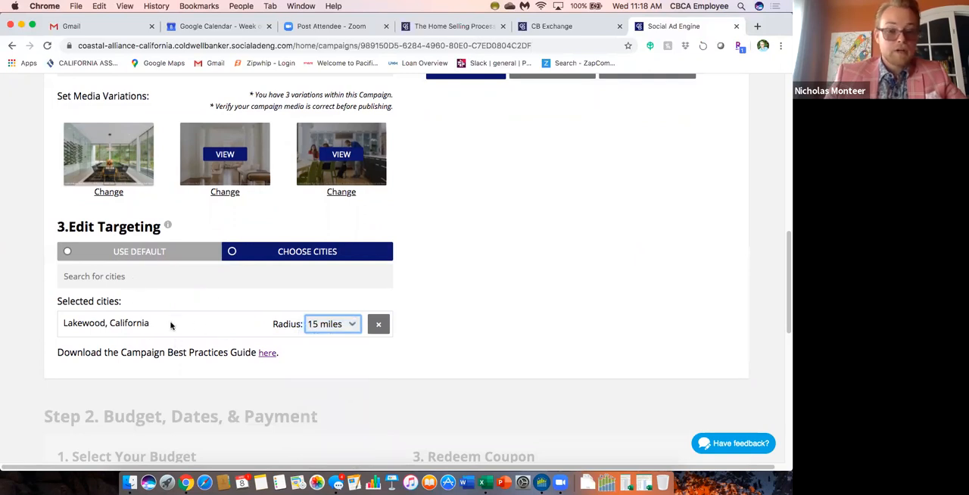
# Add Long Beach, California to the campaign's targeted cities.
pyautogui.click(126, 280)
pyautogui.write('Long Beach')
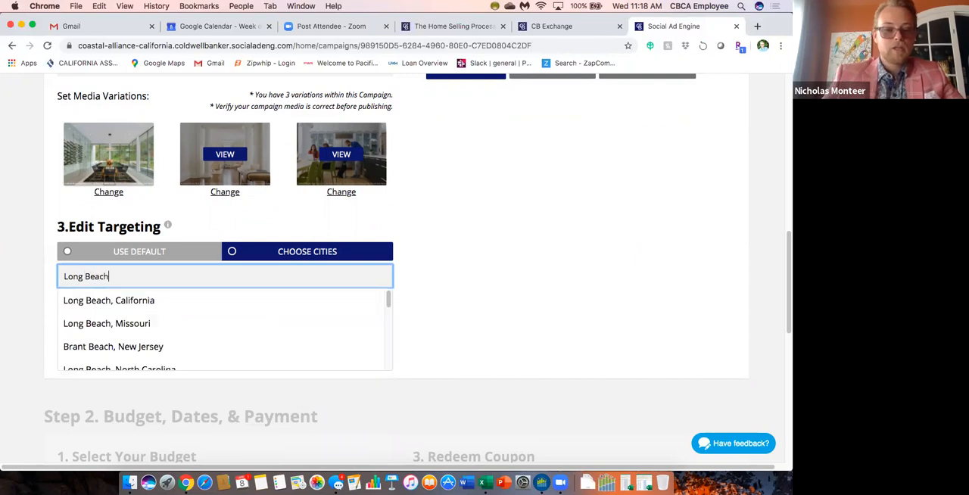
pyautogui.click(142, 300)
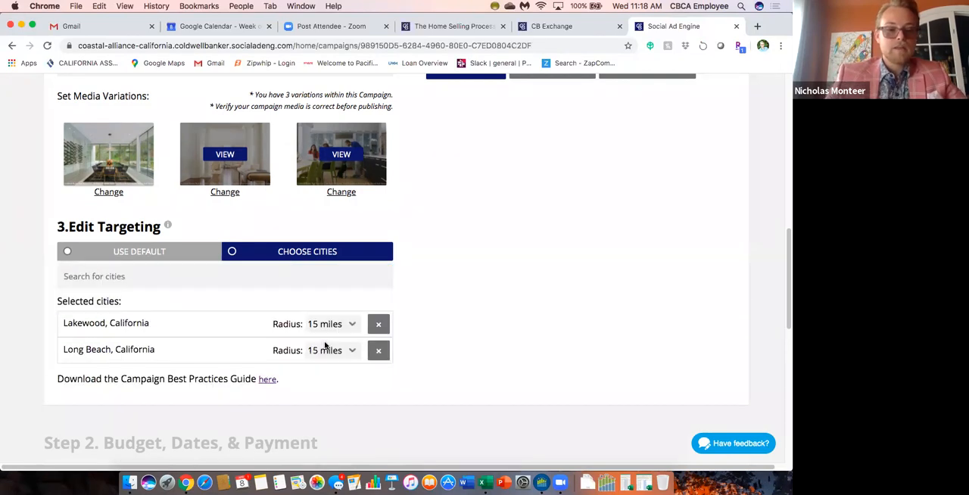
# Remove Lakewood, California from the selected cities.
pyautogui.scroll(-1, 326, 346)
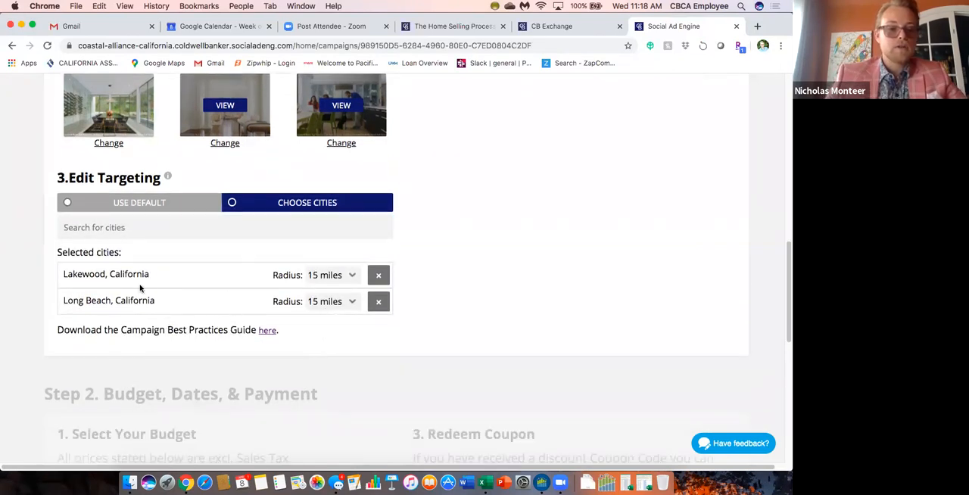
pyautogui.click(167, 198)
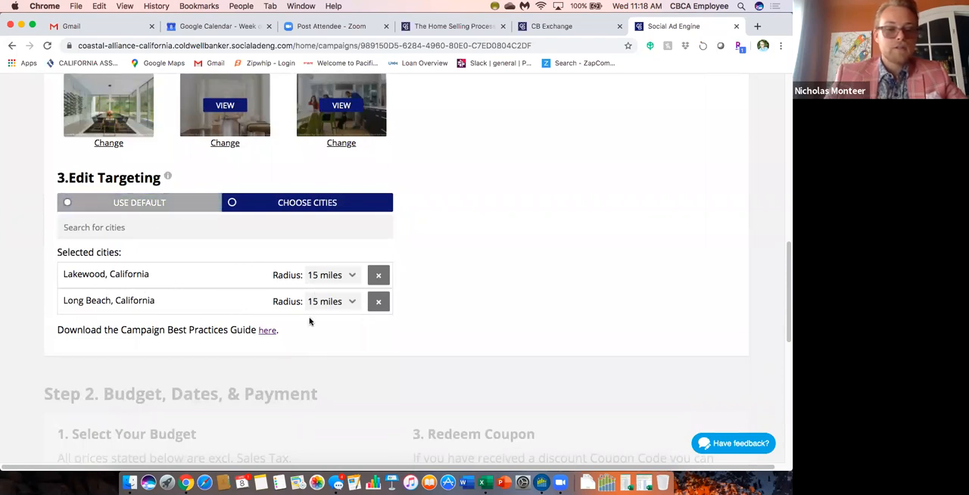
pyautogui.click(379, 276)
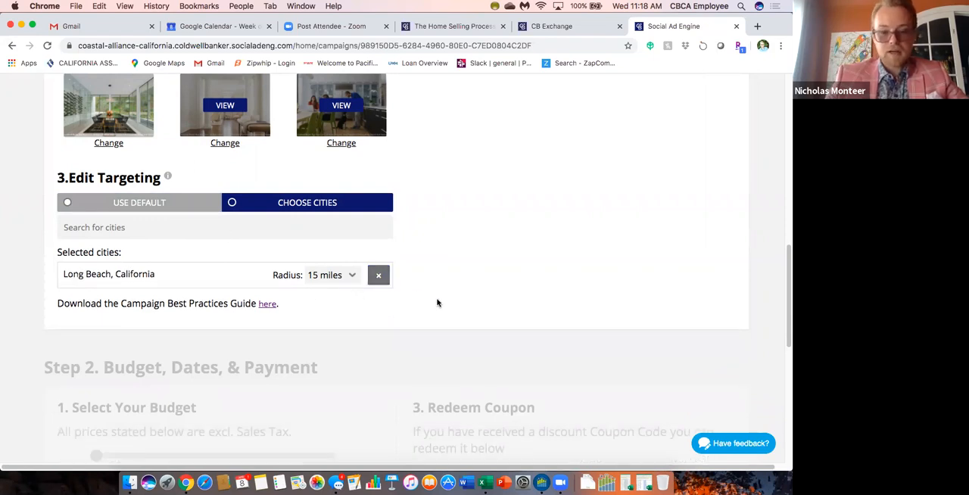
# Check the ad's text, destination URL, media and selected city, and save the campaign content.
pyautogui.scroll(-2, 469, 306)
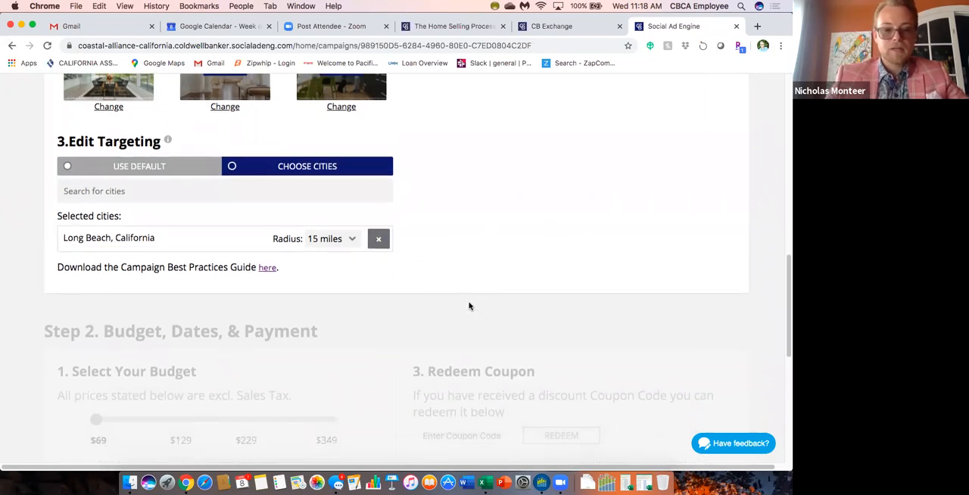
pyautogui.scroll(3, 452, 260)
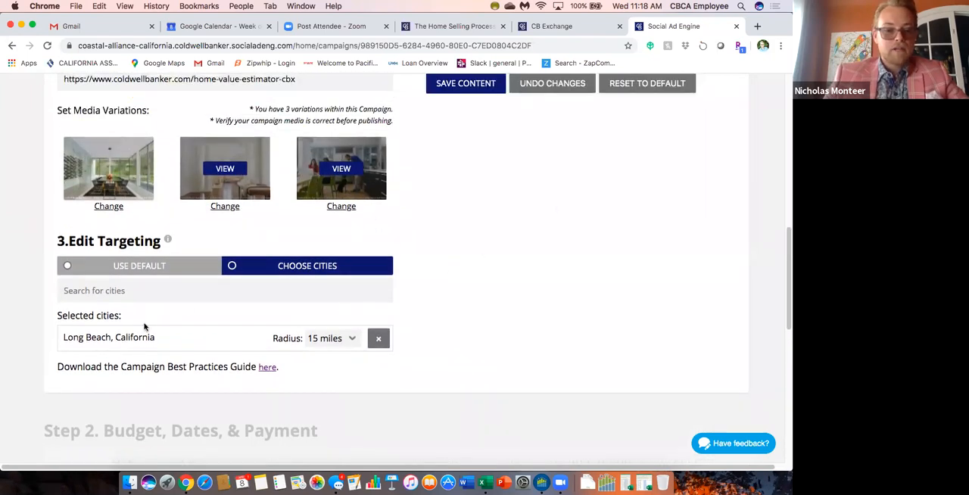
pyautogui.scroll(3, 227, 308)
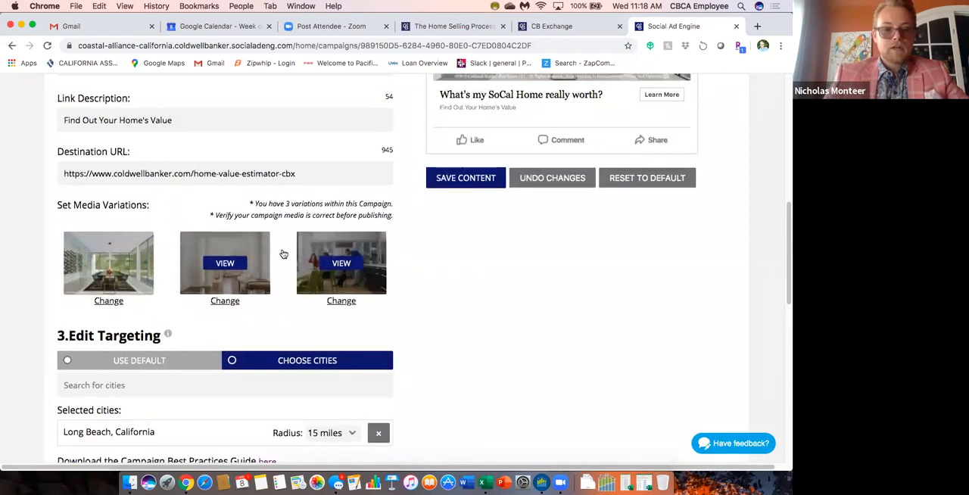
pyautogui.scroll(4, 373, 227)
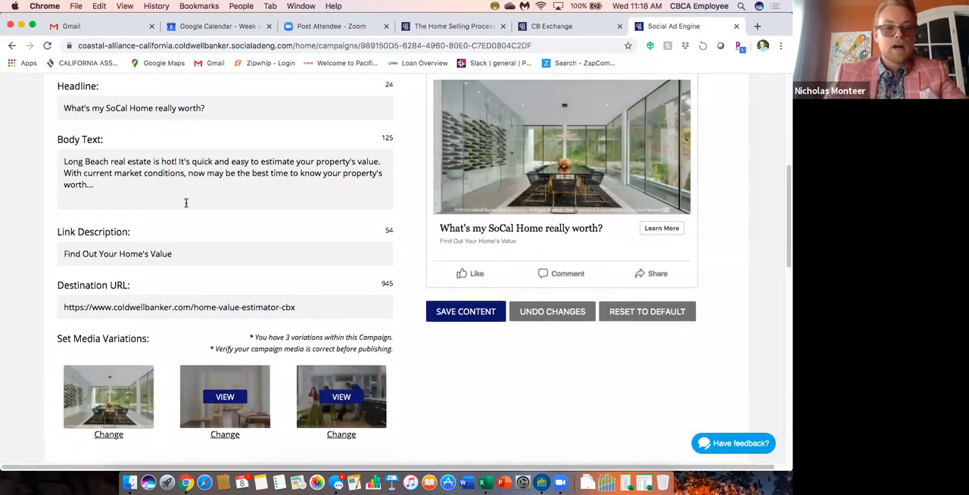
pyautogui.scroll(5, 302, 129)
pyautogui.scroll(-5, 366, 184)
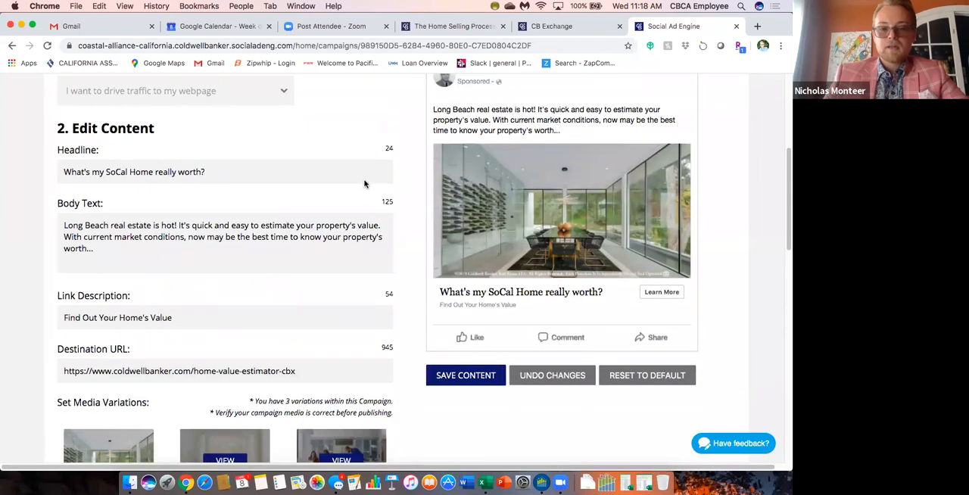
pyautogui.scroll(-2, 426, 249)
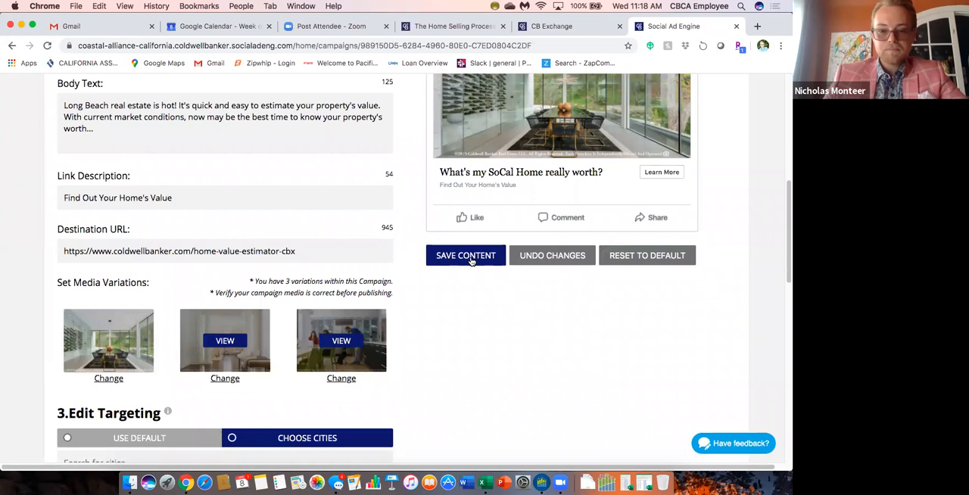
pyautogui.click(469, 258)
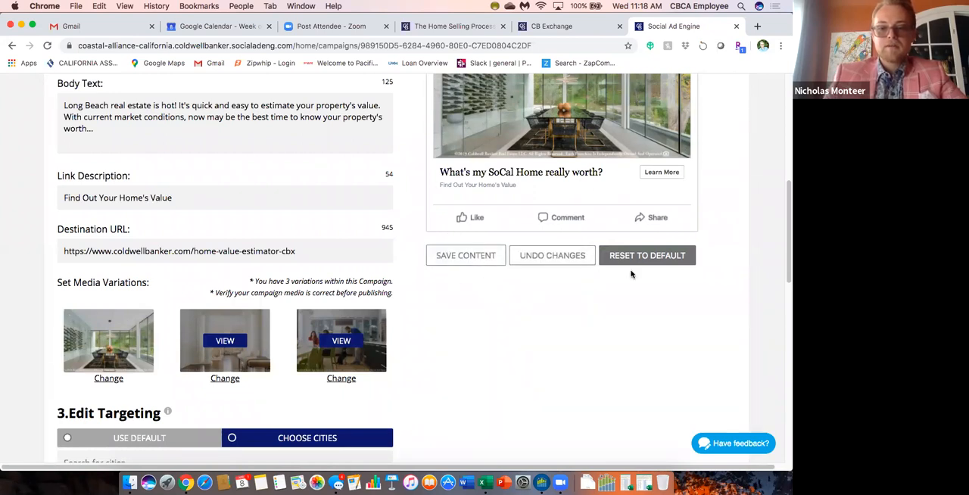
# Try the $69, $129, $229 and $349 budget levels to compare their campaign durations, ending on $349.
pyautogui.scroll(-5, 481, 288)
pyautogui.scroll(-3, 482, 286)
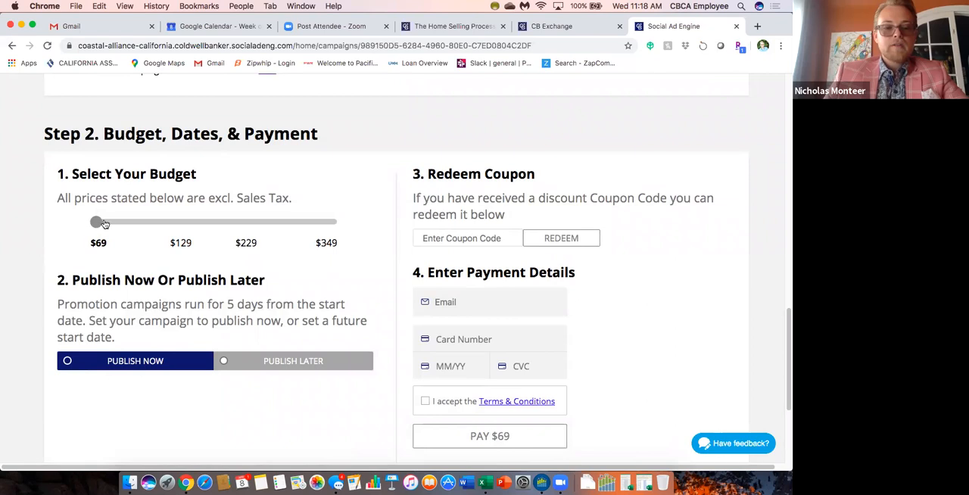
pyautogui.click(178, 227)
pyautogui.click(242, 225)
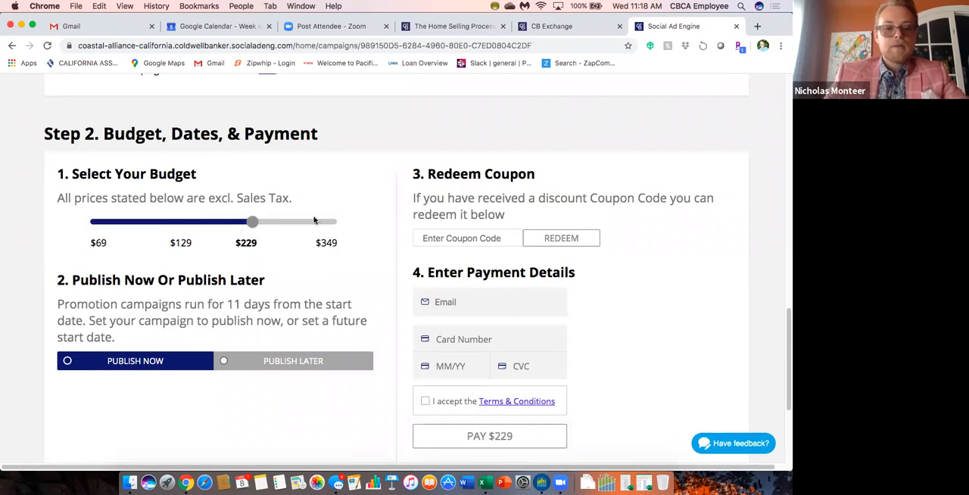
pyautogui.click(332, 225)
pyautogui.click(252, 224)
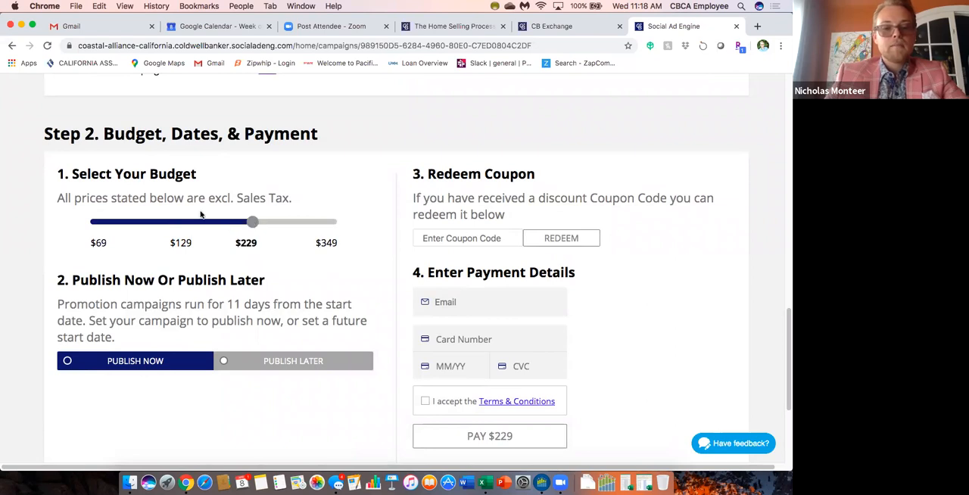
pyautogui.click(177, 222)
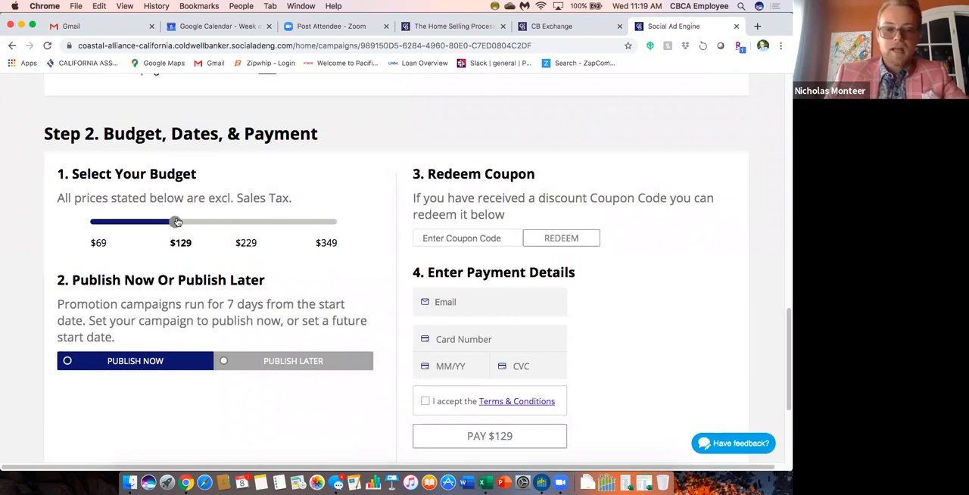
pyautogui.click(94, 225)
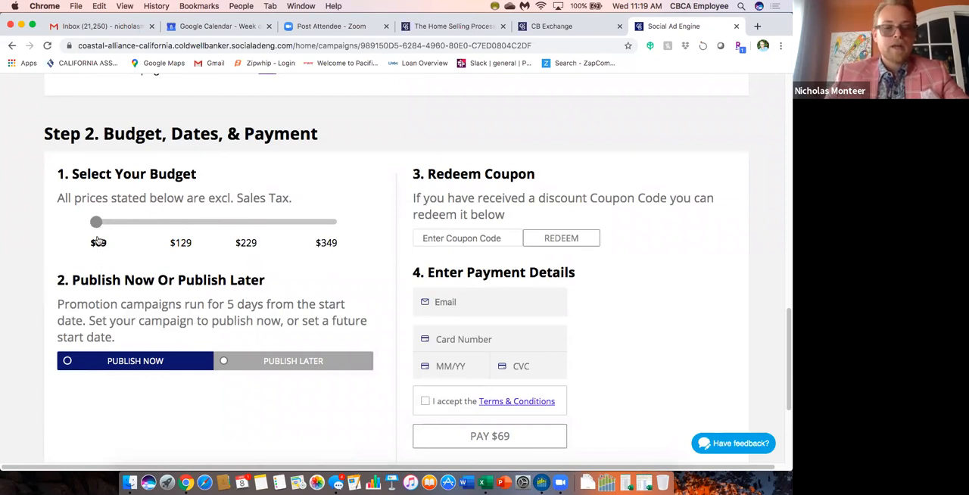
pyautogui.click(182, 224)
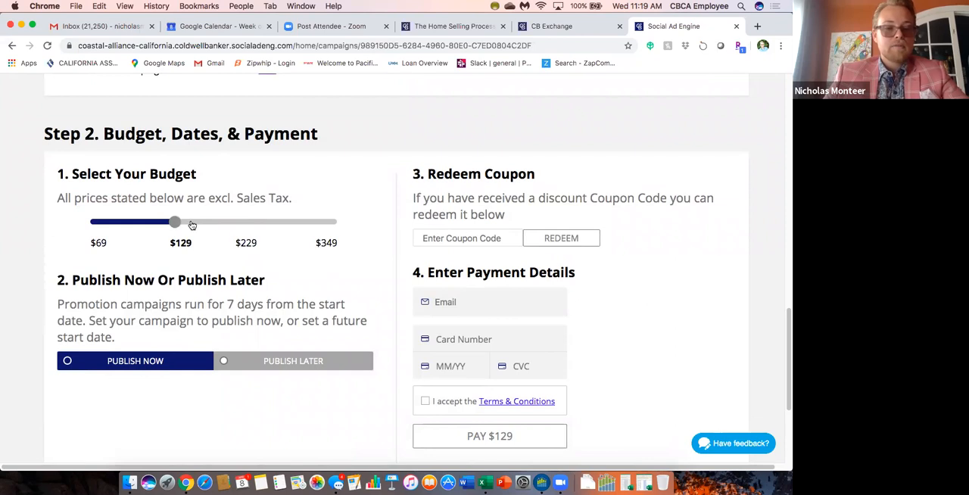
pyautogui.click(246, 224)
pyautogui.click(333, 224)
# Recheck the saved headline, body text, link description, destination URL, media variations and targeting against the ad preview.
pyautogui.scroll(-1, 355, 227)
pyautogui.scroll(10, 416, 199)
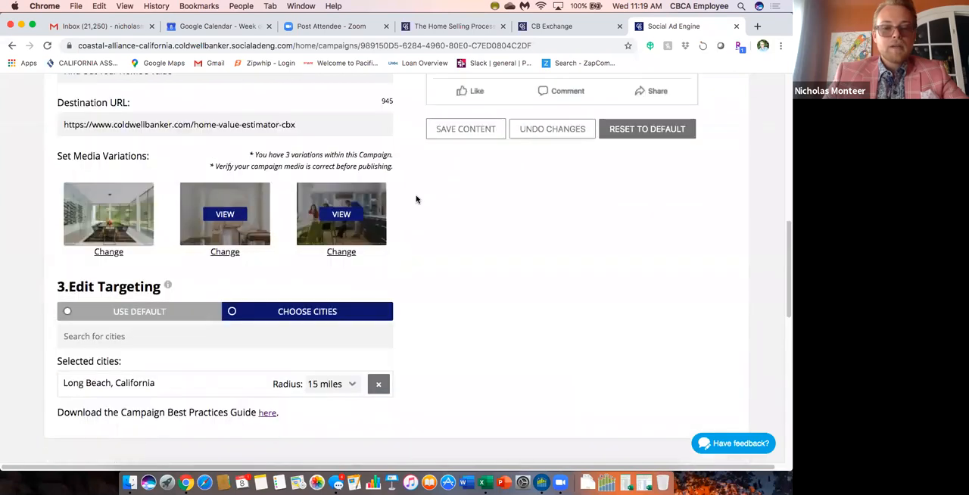
pyautogui.scroll(5, 416, 199)
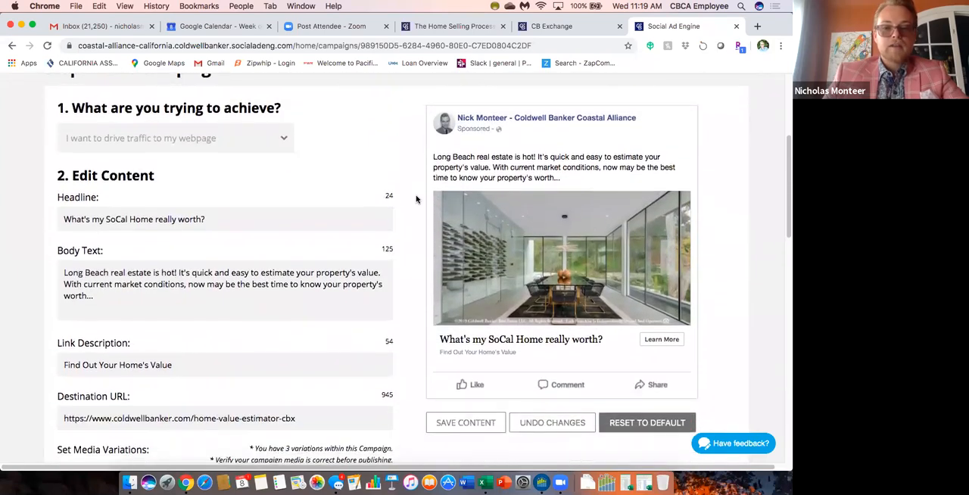
pyautogui.scroll(-1, 417, 199)
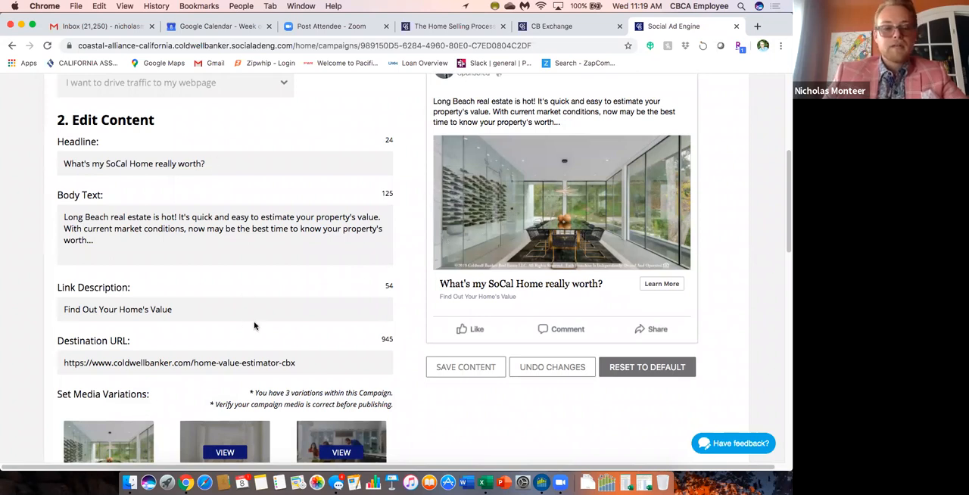
pyautogui.scroll(-1, 254, 326)
pyautogui.scroll(-1, 417, 346)
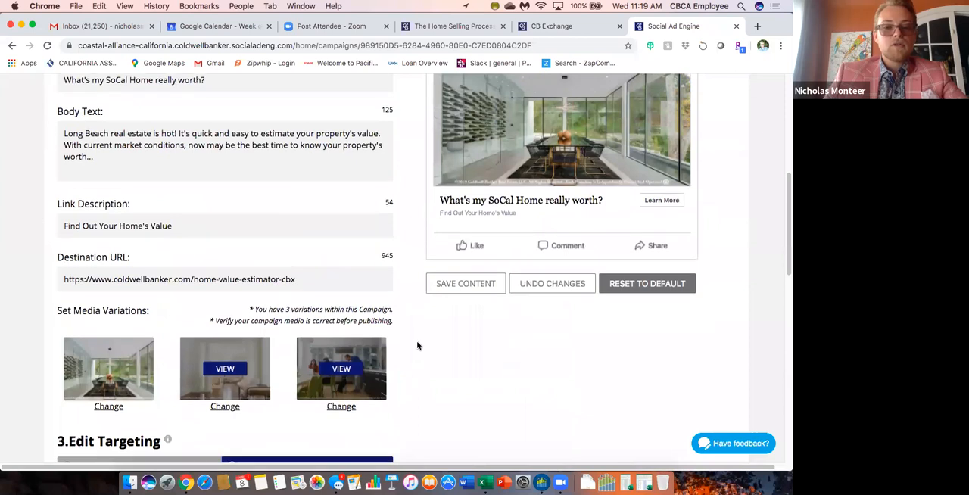
pyautogui.scroll(-1, 416, 346)
pyautogui.scroll(-1, 416, 346)
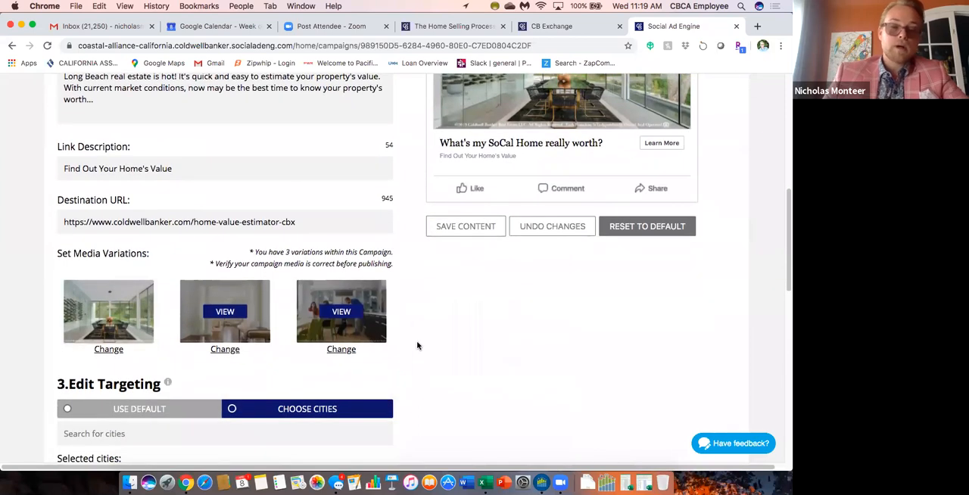
pyautogui.scroll(-3, 418, 340)
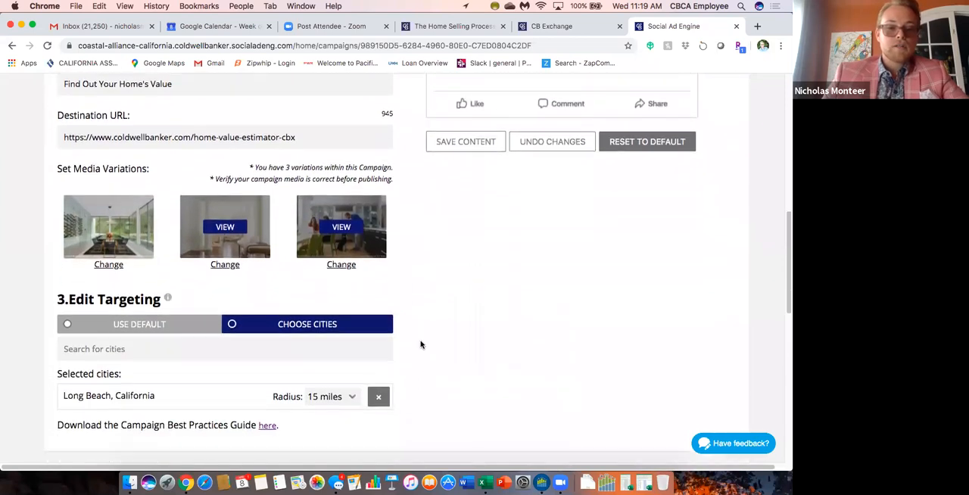
# Set the campaign budget to $129.
pyautogui.scroll(-5, 423, 342)
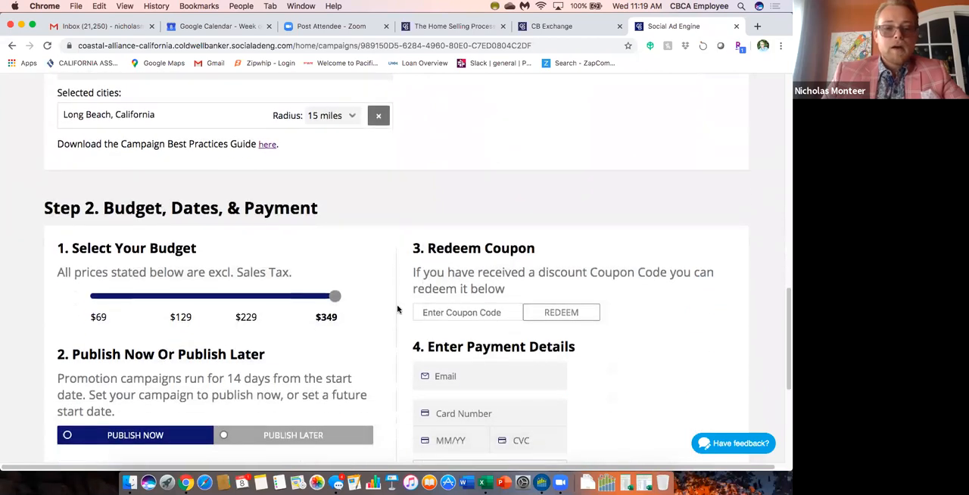
pyautogui.scroll(-1, 398, 309)
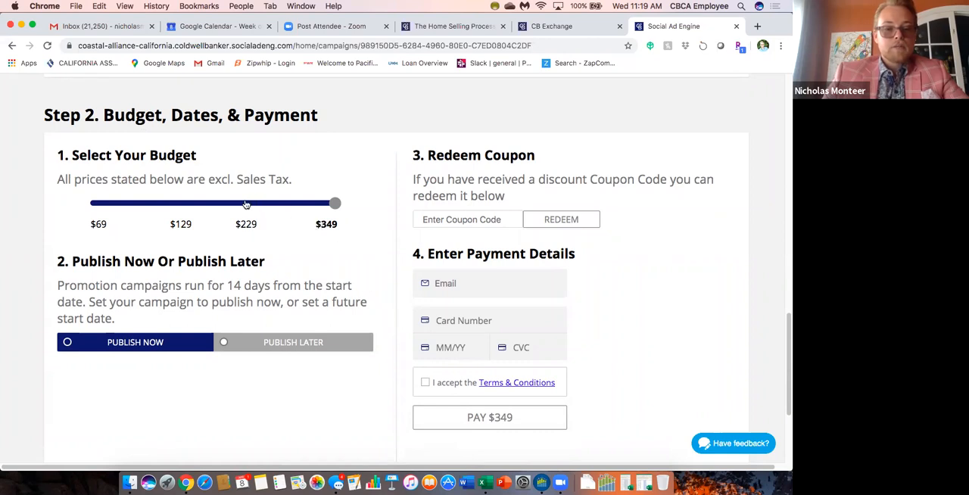
pyautogui.click(177, 205)
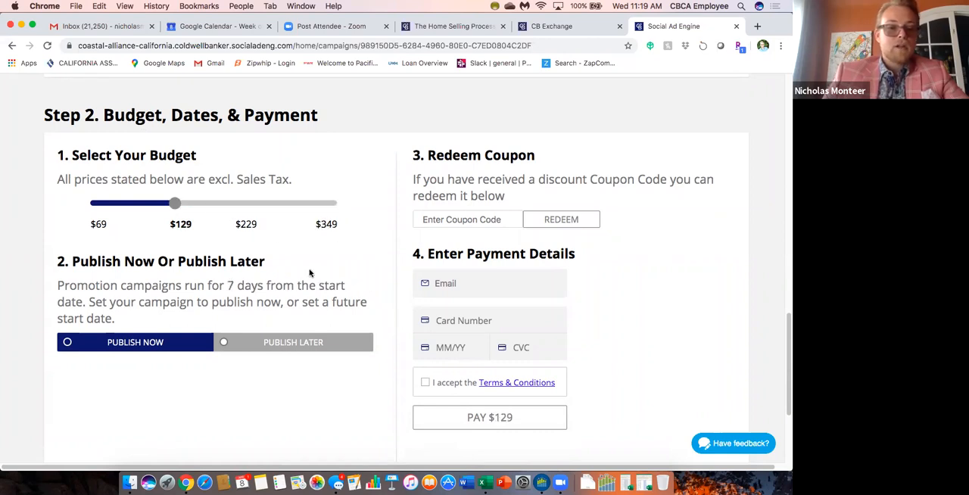
# Review the publish timing, coupon redemption and payment options for the $129 Home Value campaign.
pyautogui.scroll(-3, 371, 316)
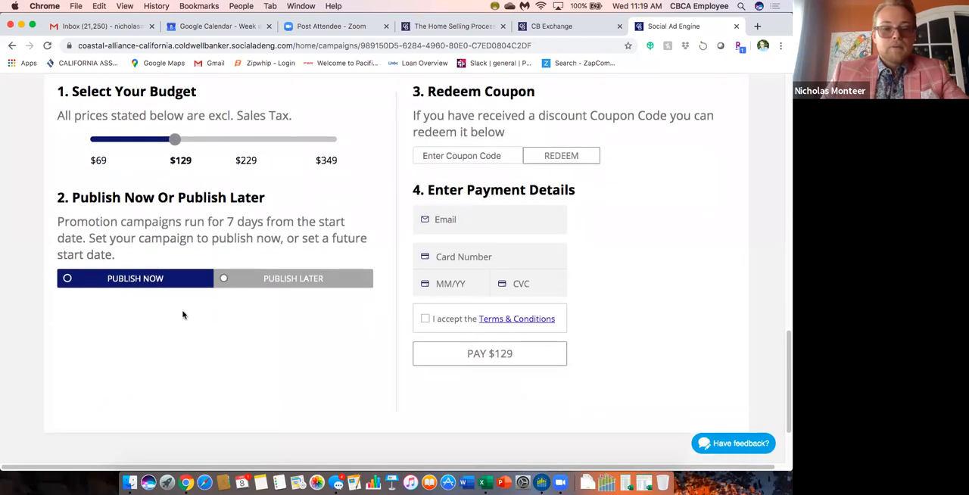
pyautogui.click(295, 278)
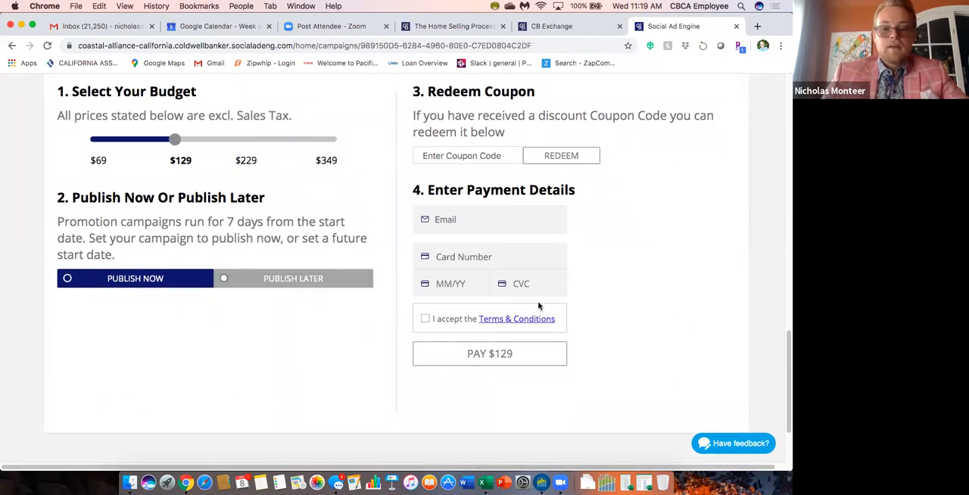
pyautogui.scroll(5, 420, 206)
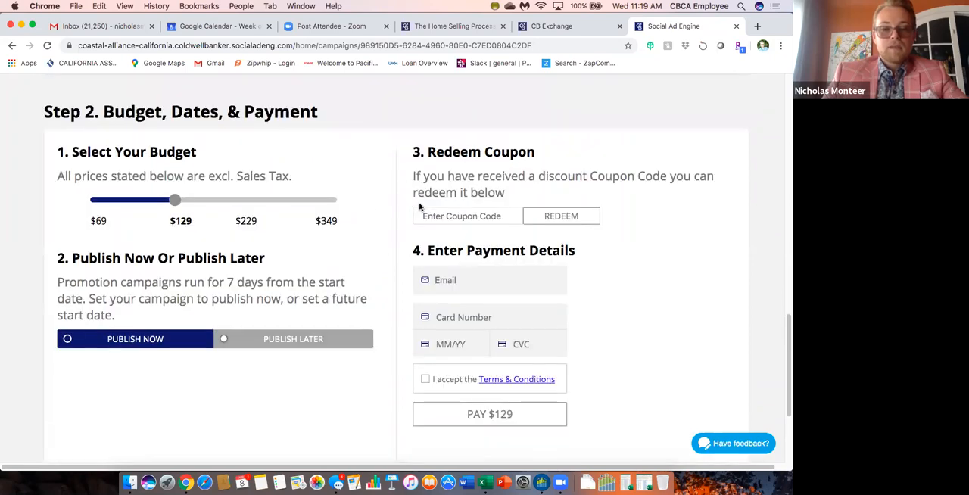
# Leave the Home Value campaign and open the lead generation campaign "Expertise - Making Home Dreams Come True" for promotion.
pyautogui.scroll(10, 405, 189)
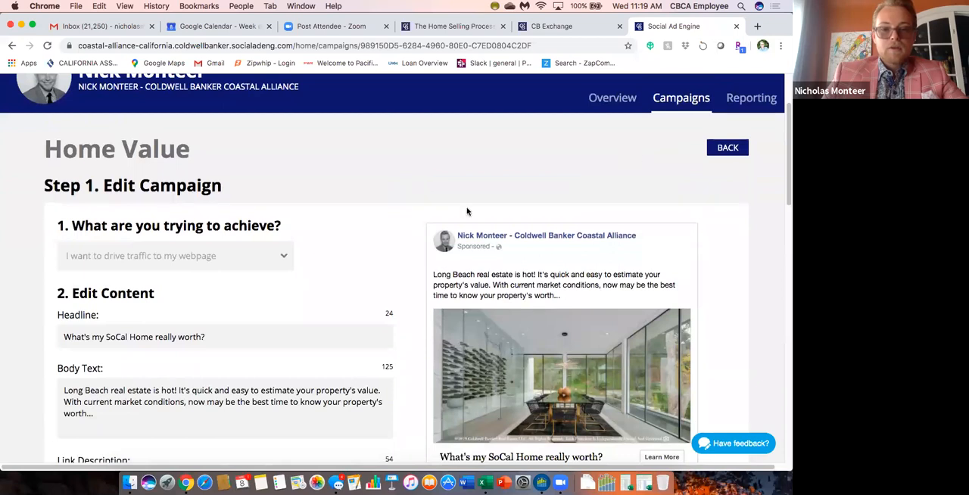
pyautogui.scroll(-2, 377, 183)
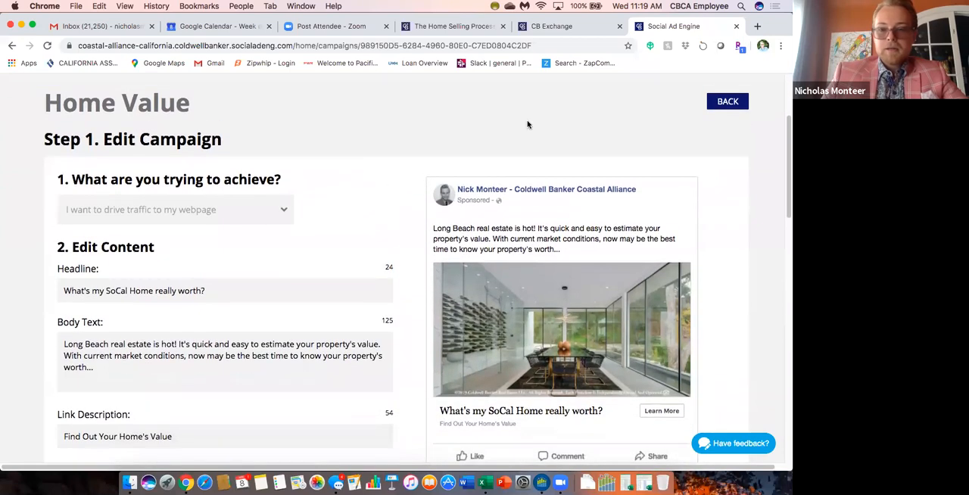
pyautogui.click(727, 102)
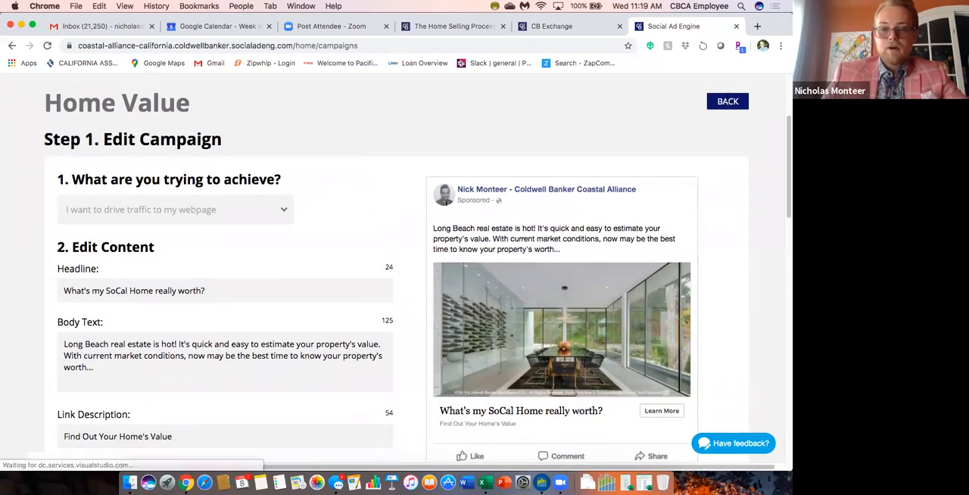
pyautogui.scroll(-4, 441, 311)
pyautogui.scroll(-2, 442, 311)
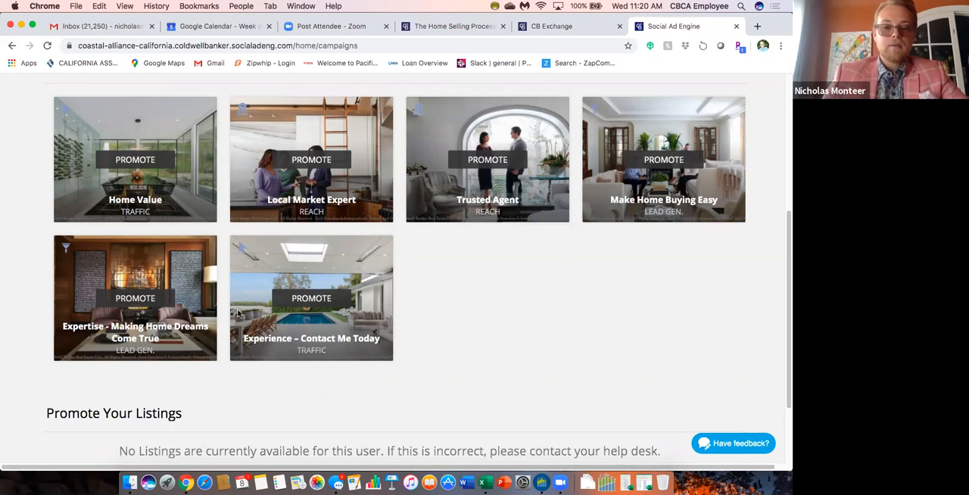
pyautogui.click(134, 299)
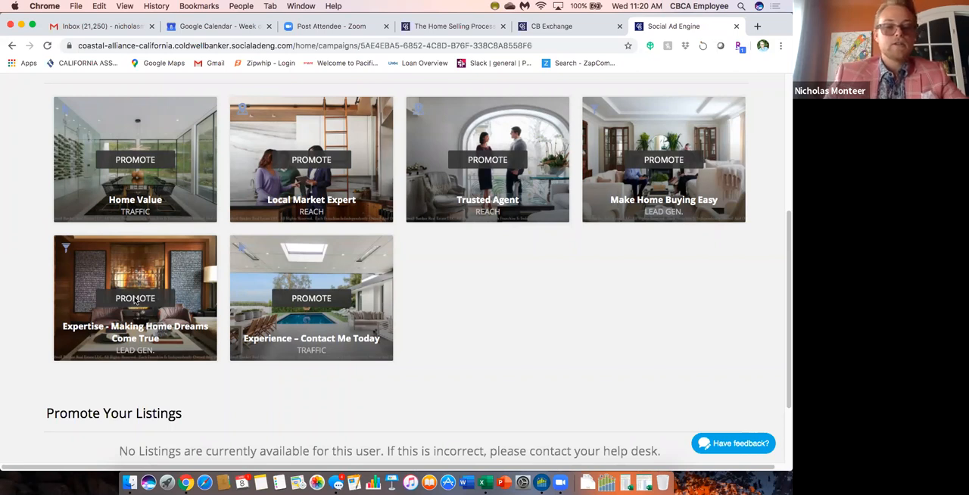
# Review the Expertise campaign's objective and ad preview, and expand its lead form questions.
pyautogui.scroll(-4, 374, 294)
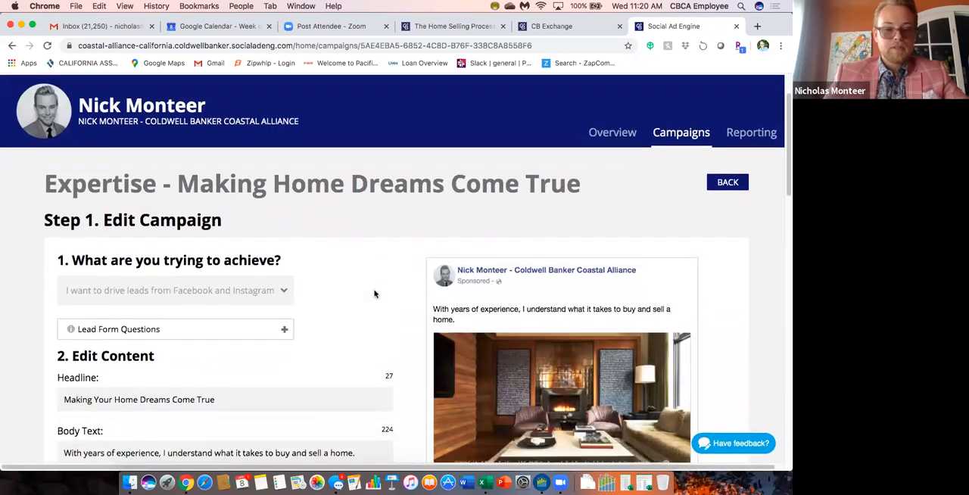
pyautogui.scroll(-1, 402, 262)
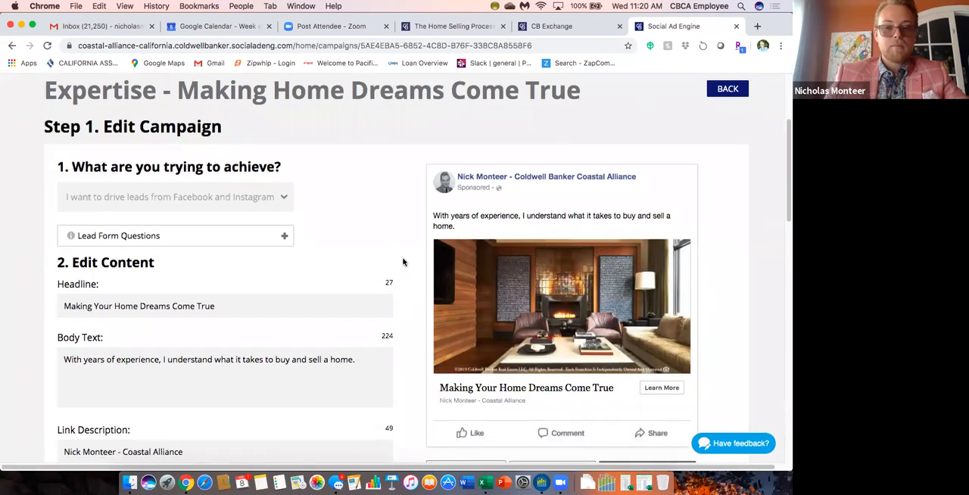
pyautogui.scroll(2, 401, 262)
pyautogui.scroll(-1, 416, 265)
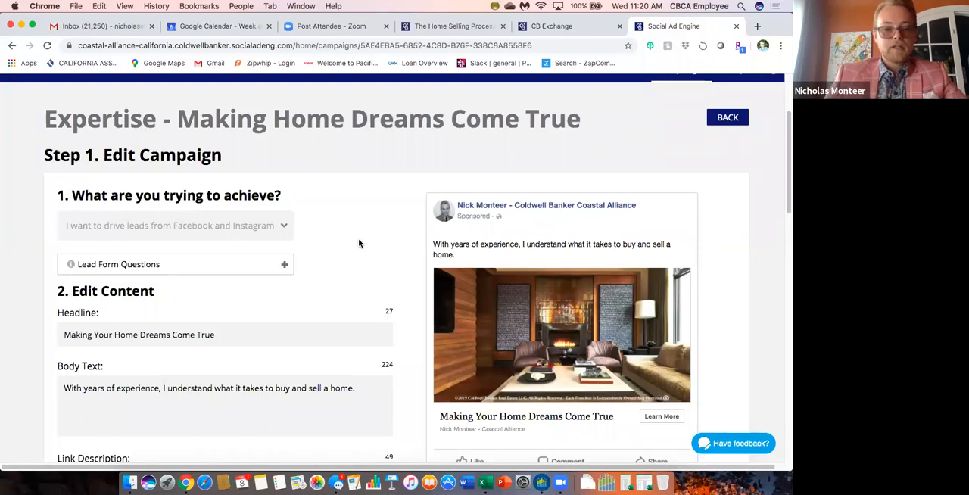
pyautogui.scroll(-3, 393, 252)
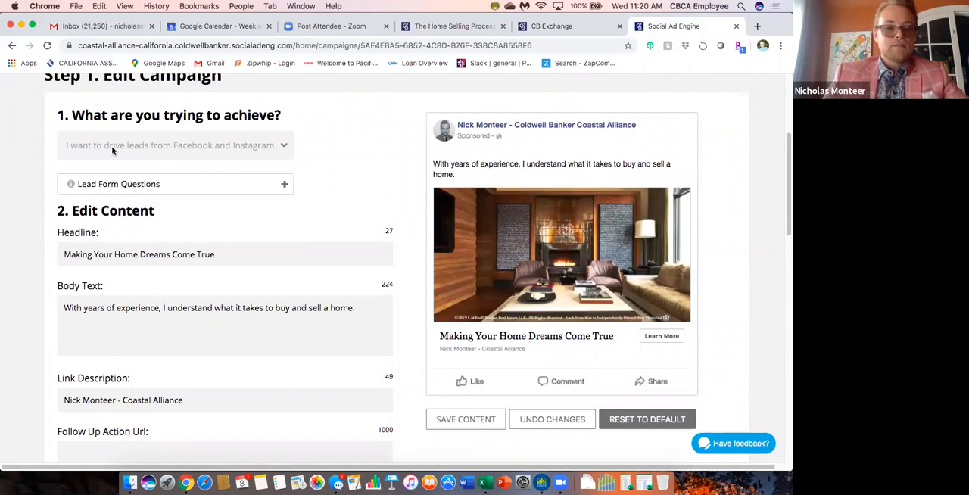
pyautogui.click(284, 182)
pyautogui.scroll(-2, 344, 236)
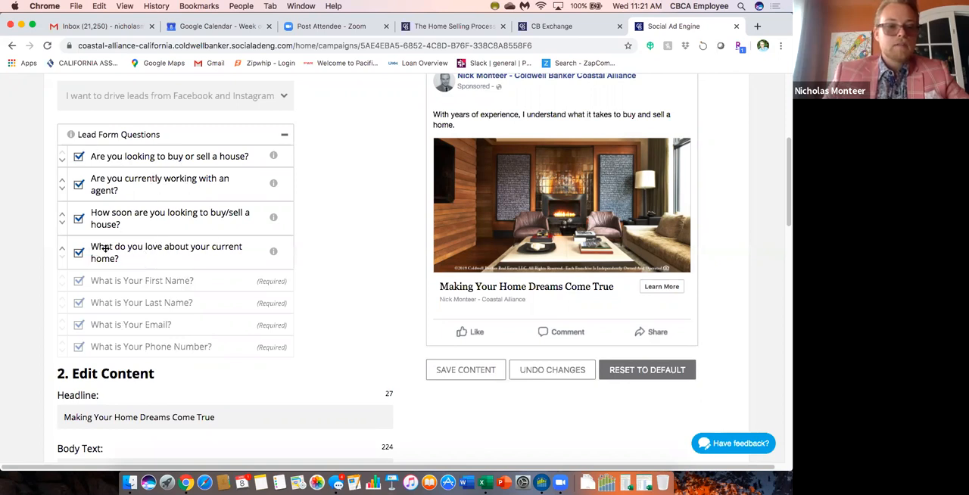
# Exclude the question "Are you currently working with an agent?" from the lead form.
pyautogui.click(78, 185)
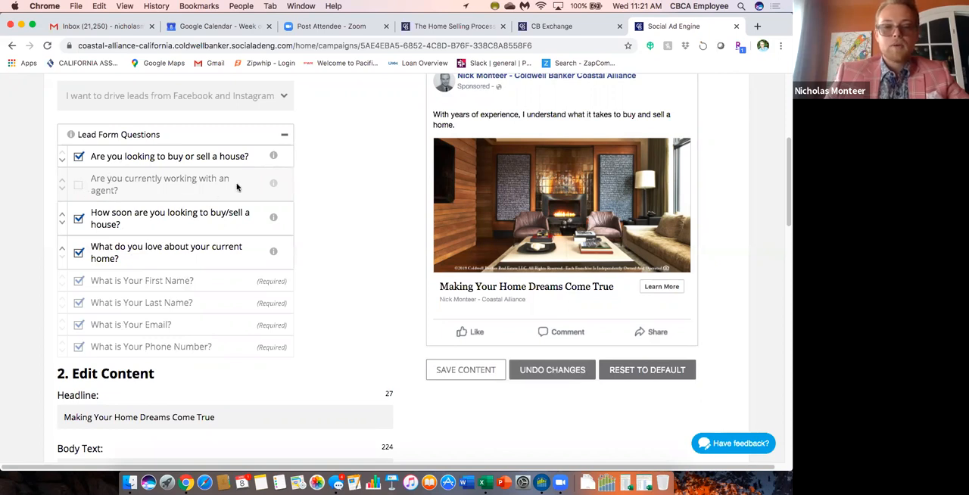
pyautogui.scroll(1, 298, 192)
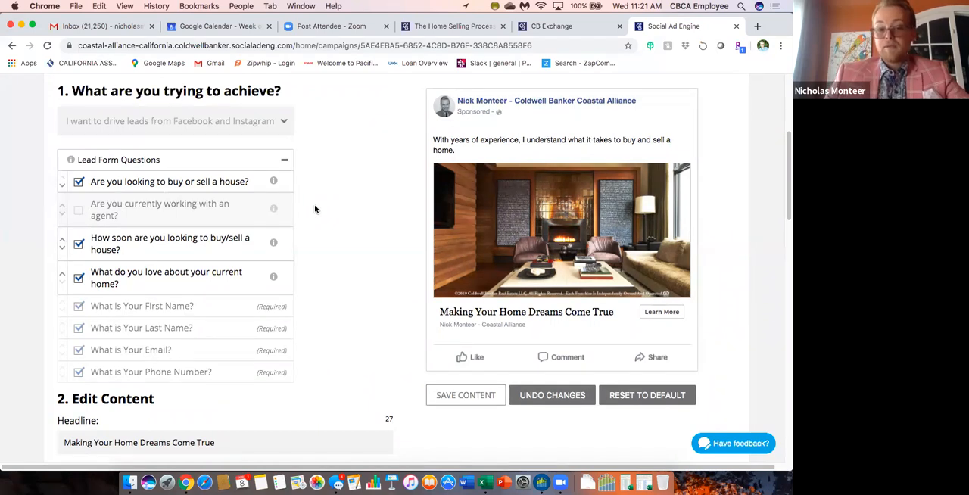
pyautogui.click(79, 211)
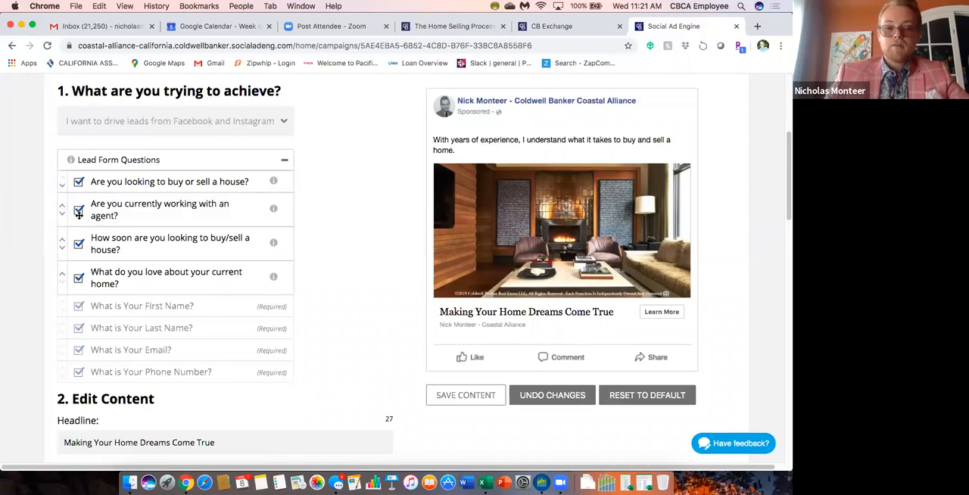
pyautogui.click(79, 211)
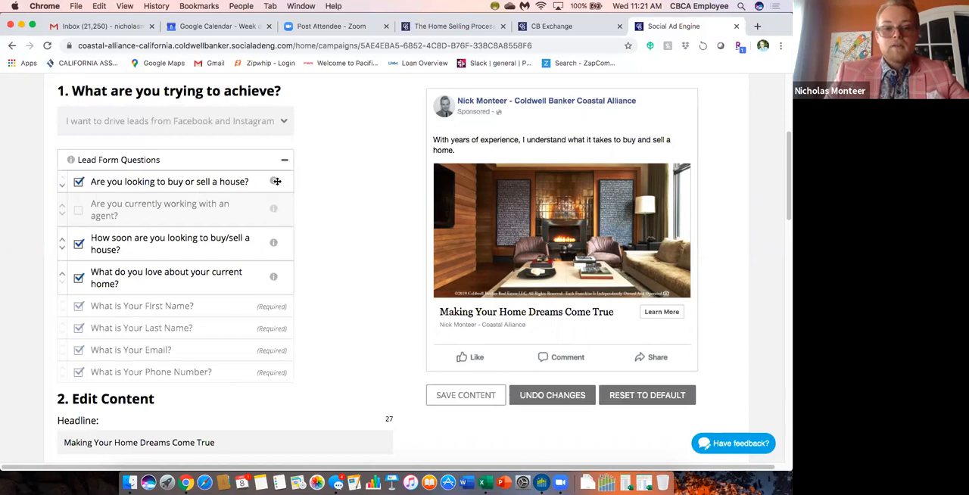
# Examine the lead form questions' details, the ad preview and the editable content fields, including the Follow Up Action Url.
pyautogui.moveTo(272, 182)
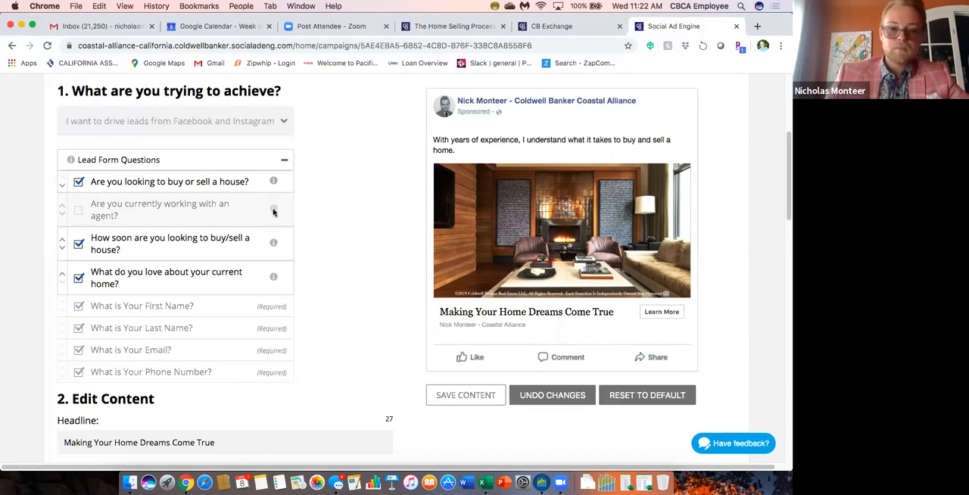
pyautogui.moveTo(274, 243)
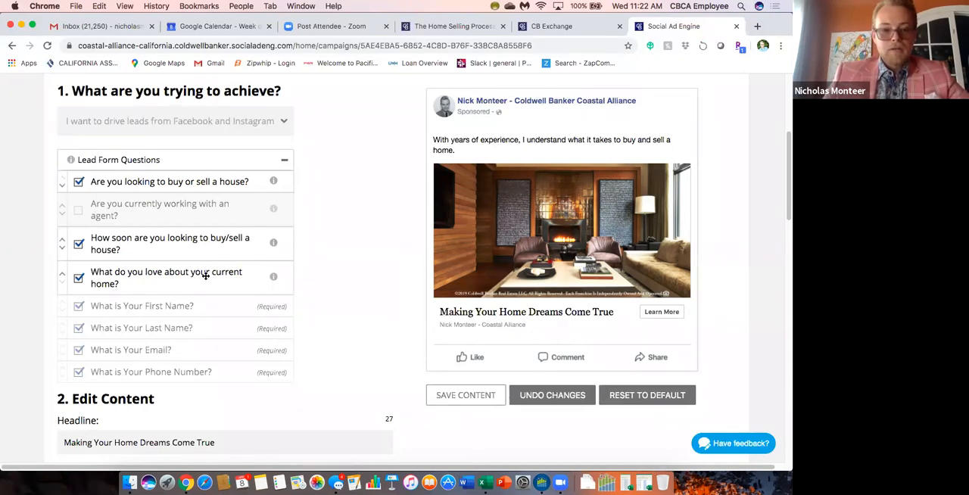
pyautogui.moveTo(276, 279)
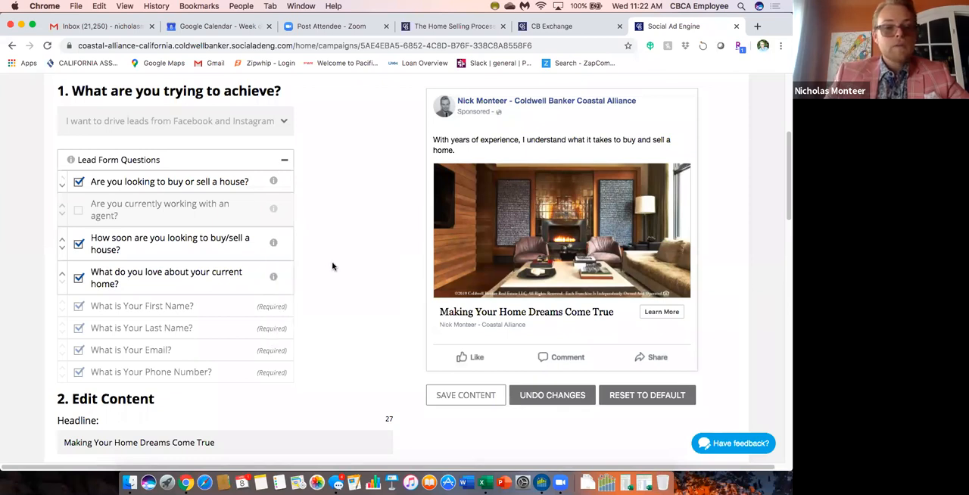
pyautogui.scroll(-1, 331, 265)
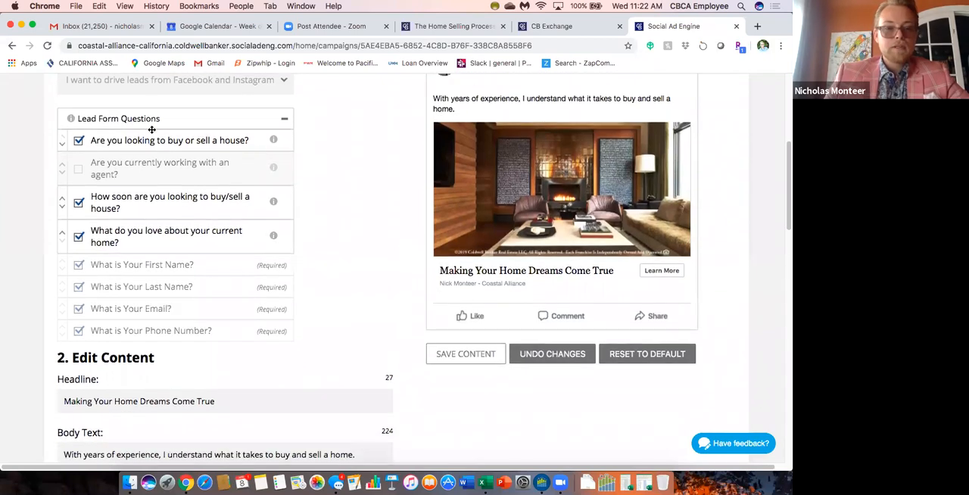
pyautogui.scroll(2, 340, 204)
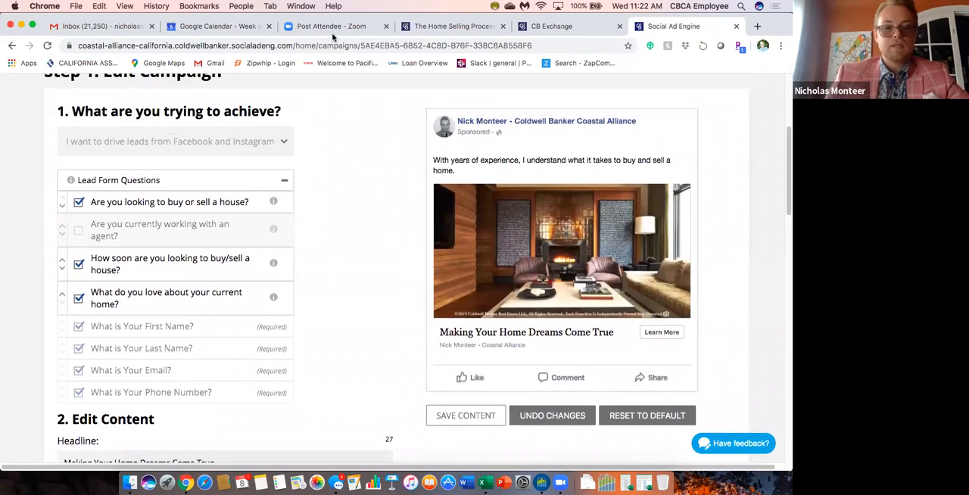
pyautogui.scroll(-4, 380, 268)
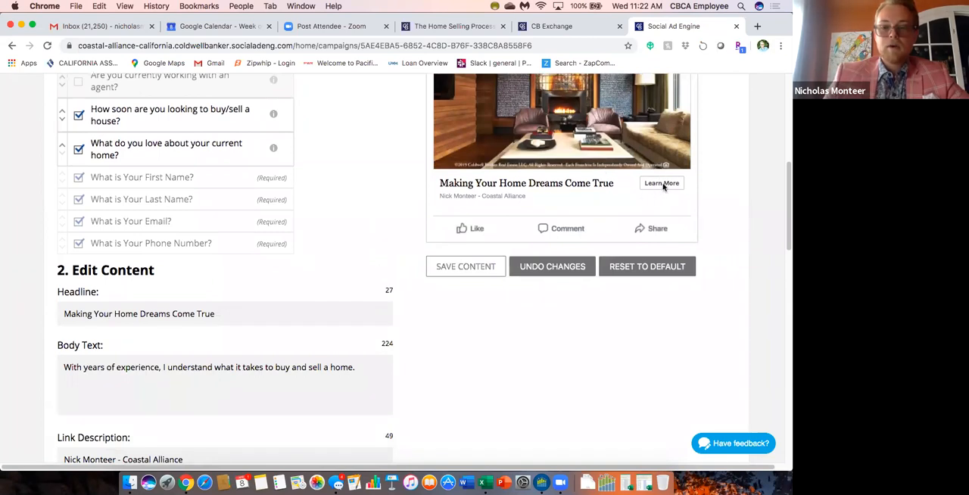
pyautogui.scroll(3, 306, 122)
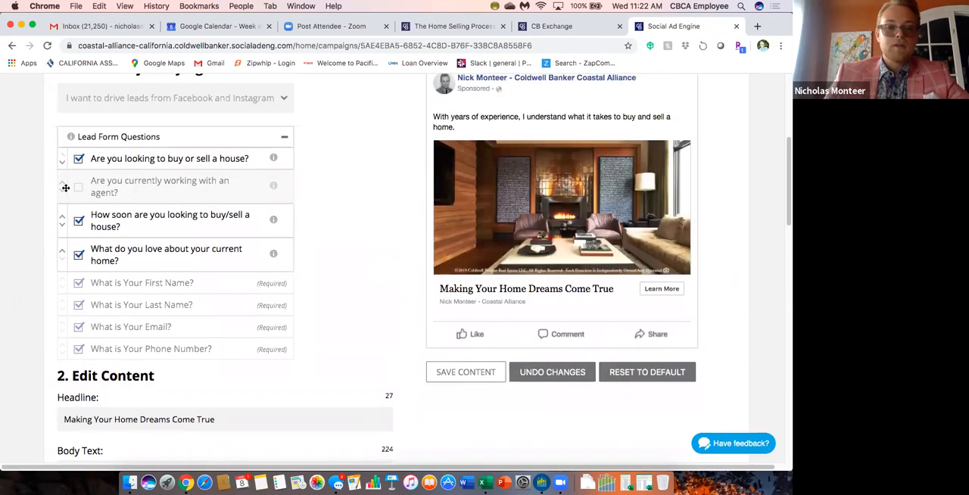
pyautogui.scroll(-3, 356, 232)
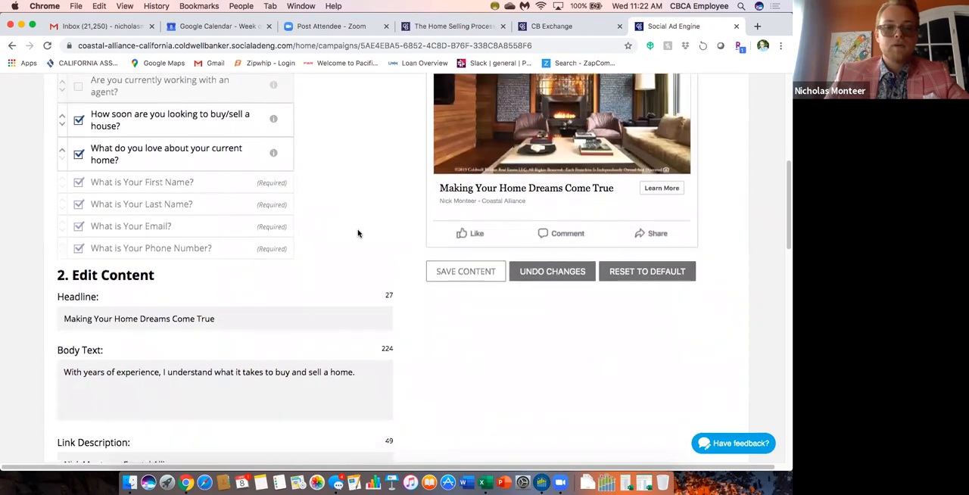
pyautogui.scroll(3, 344, 196)
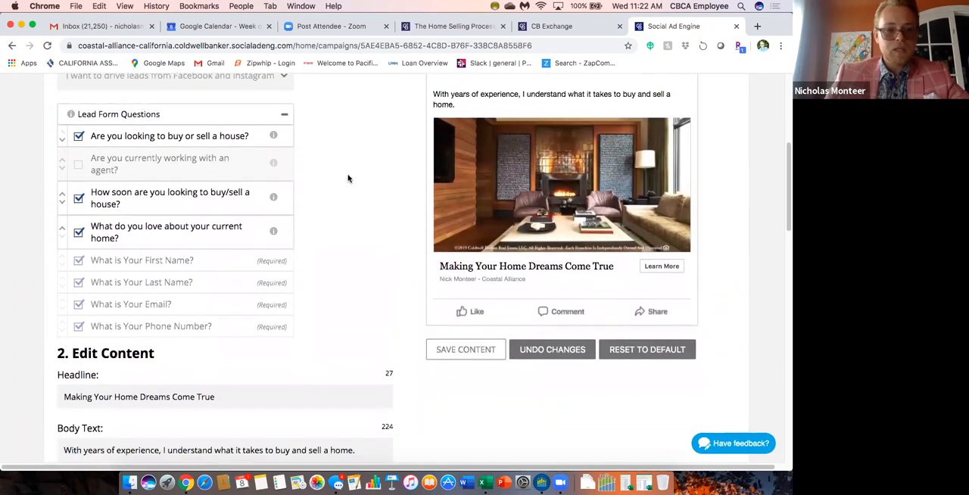
pyautogui.scroll(-6, 409, 285)
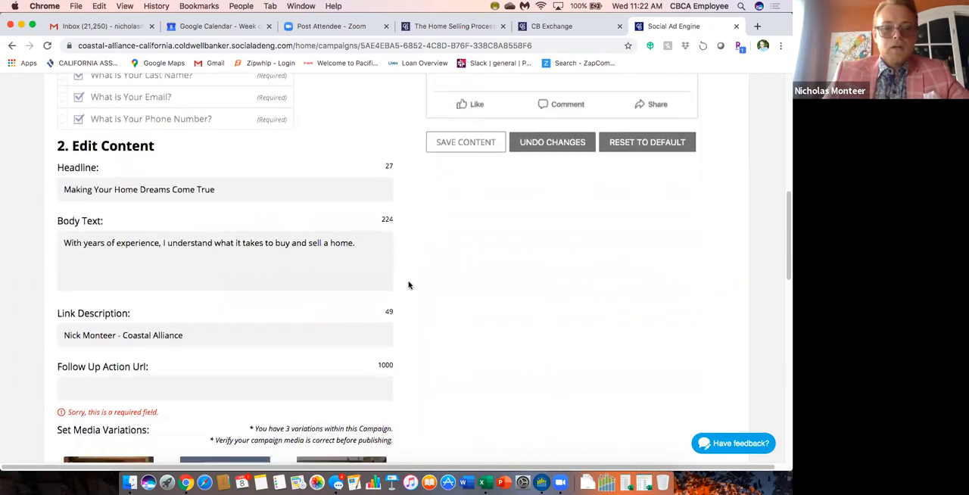
pyautogui.scroll(-1, 409, 284)
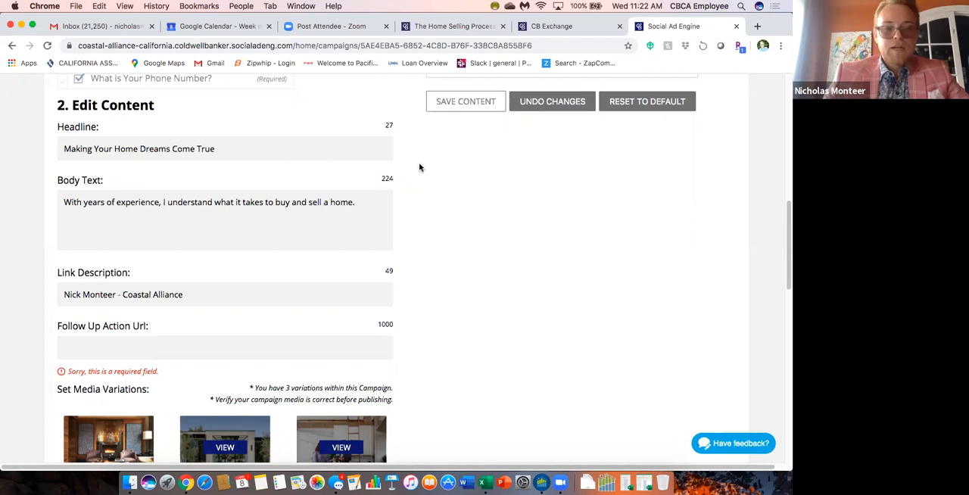
pyautogui.scroll(3, 424, 155)
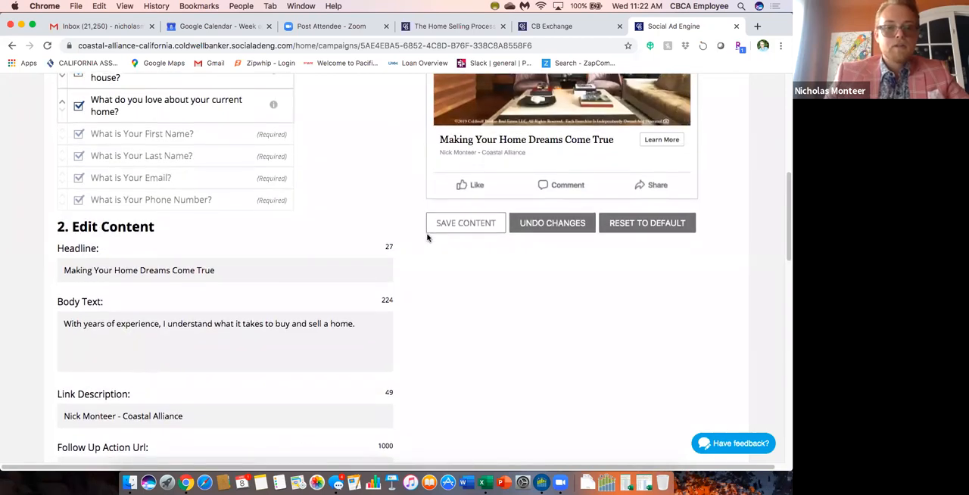
# Replace the ad's headline with "In just a few clicks you can get all your Real estate questions answered?".
pyautogui.scroll(-1, 424, 238)
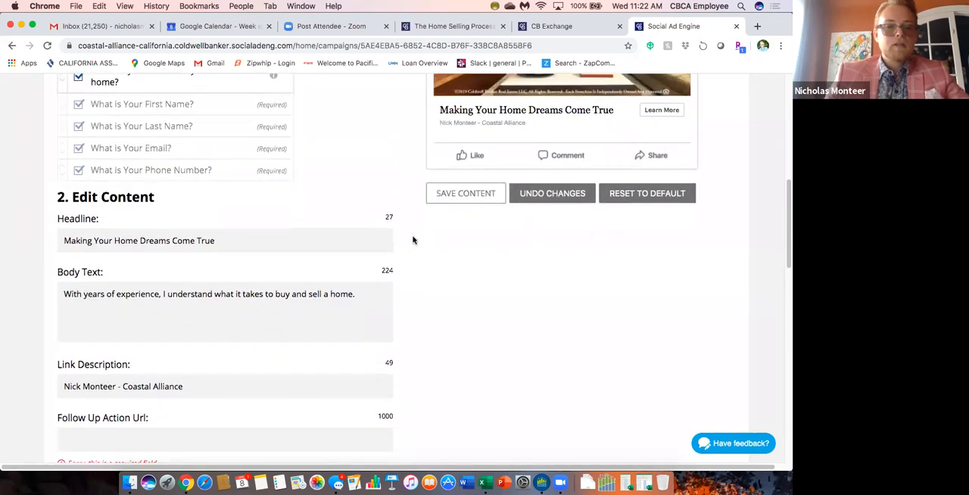
pyautogui.tripleClick(257, 240)
pyautogui.write('In')
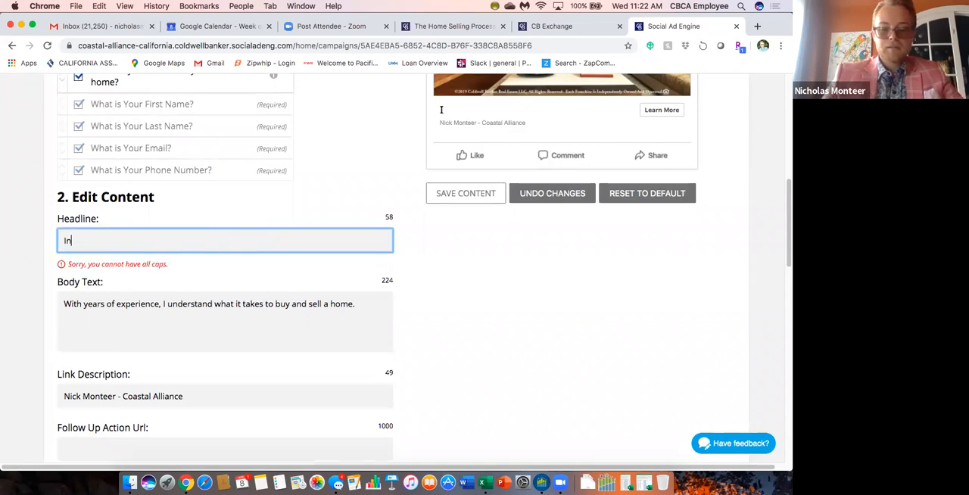
pyautogui.write(' just a fe')
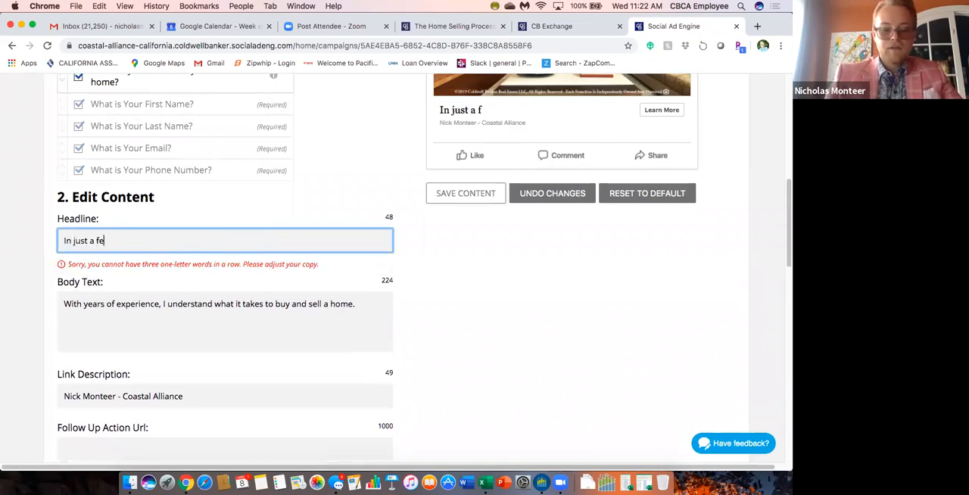
pyautogui.write('w clicks y')
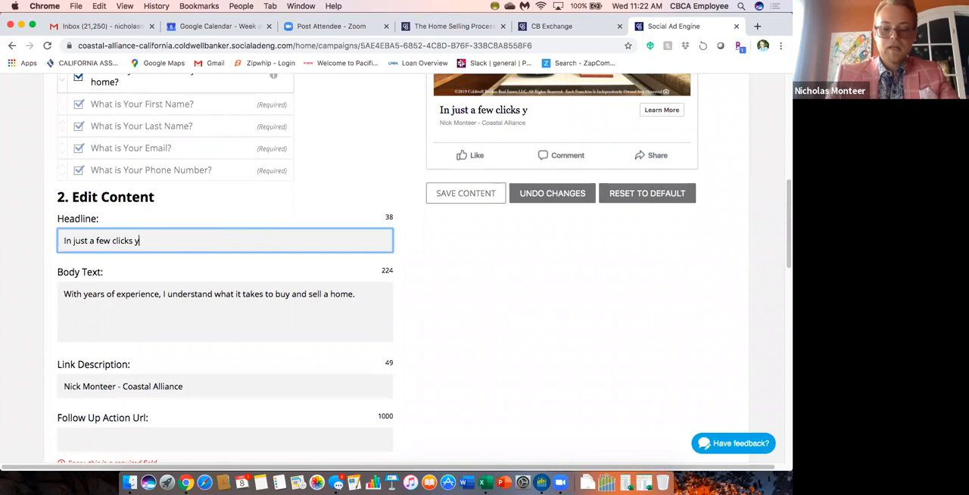
pyautogui.write('ou can get a')
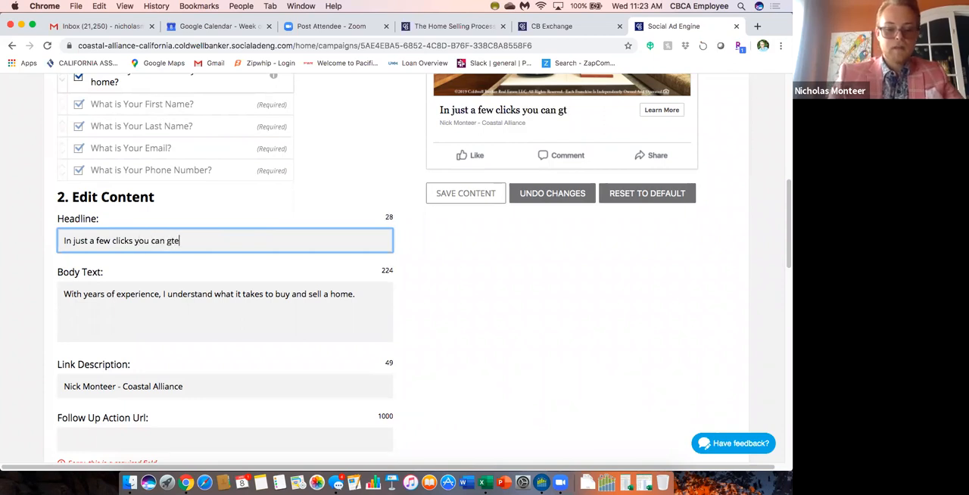
pyautogui.write('ll your Real estate')
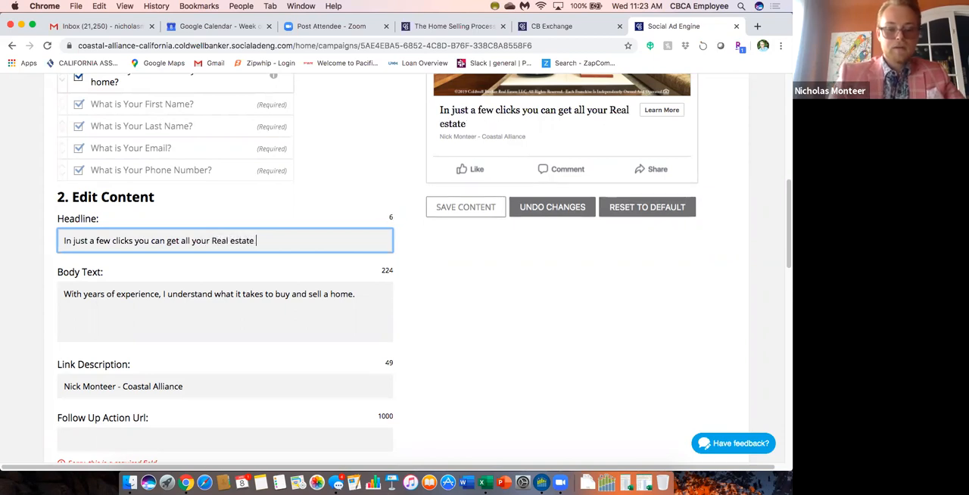
pyautogui.write(' questio')
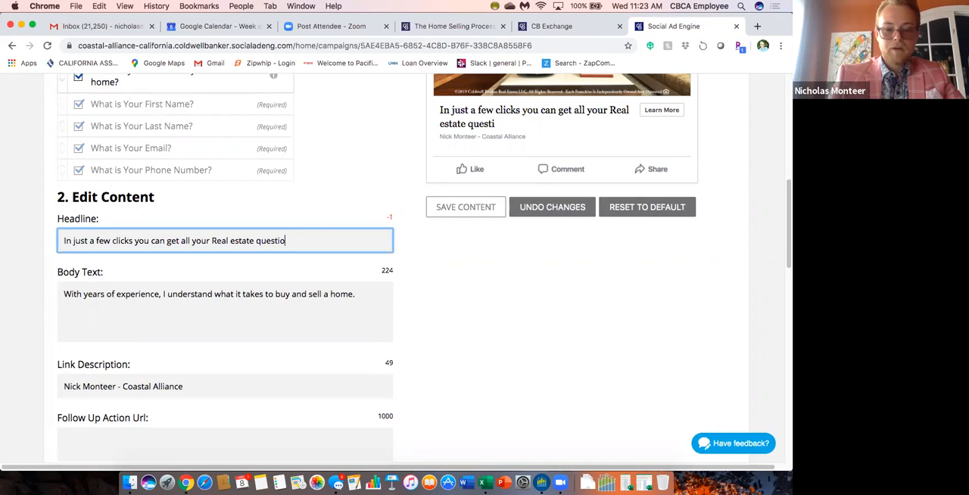
pyautogui.write('ns answered')
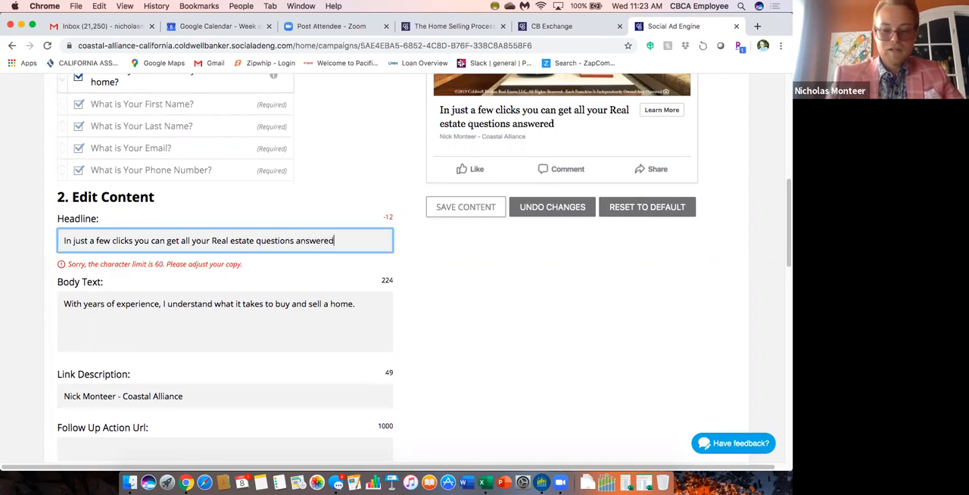
pyautogui.write('?!\\')
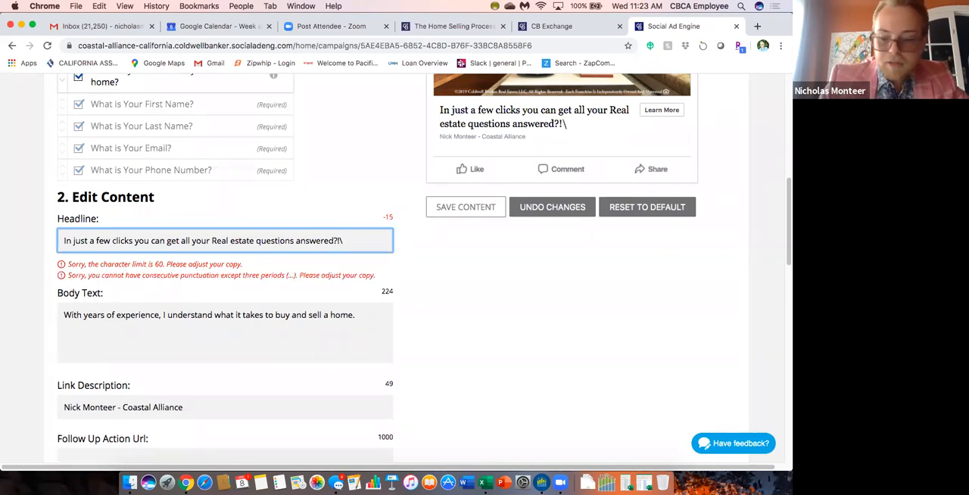
pyautogui.press('BackSpace')
pyautogui.press('BackSpace')
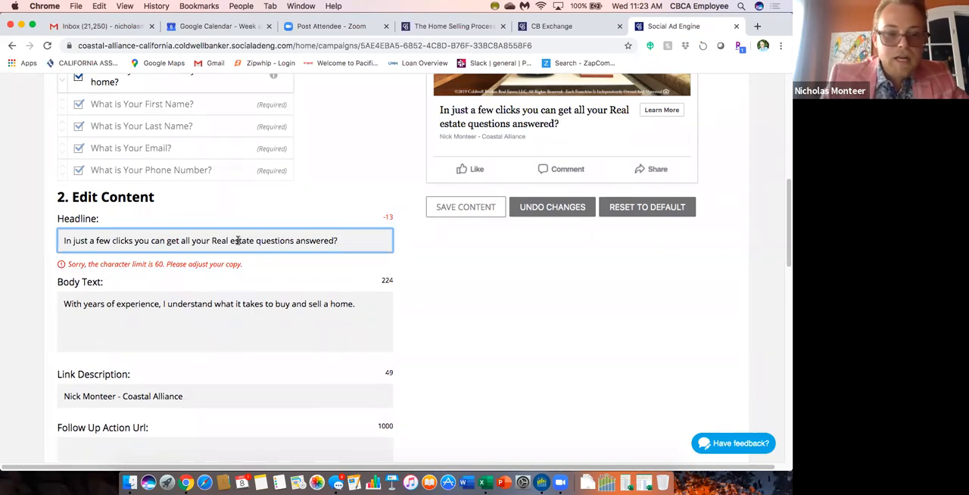
# Shorten the headline to "In just a few clicks get all your RE questions answered?" by abbreviating "Real estate" and removing "you can".
pyautogui.moveTo(255, 240); pyautogui.dragTo(215, 240)
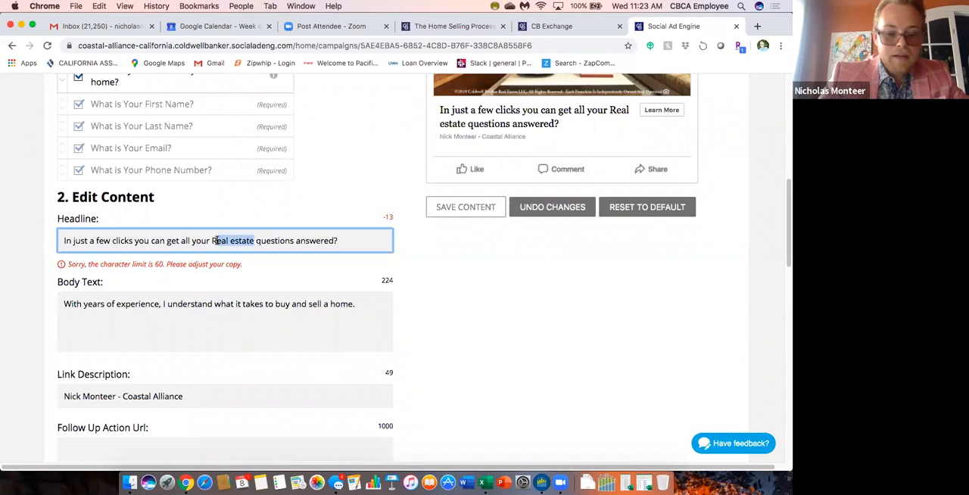
pyautogui.write('RE')
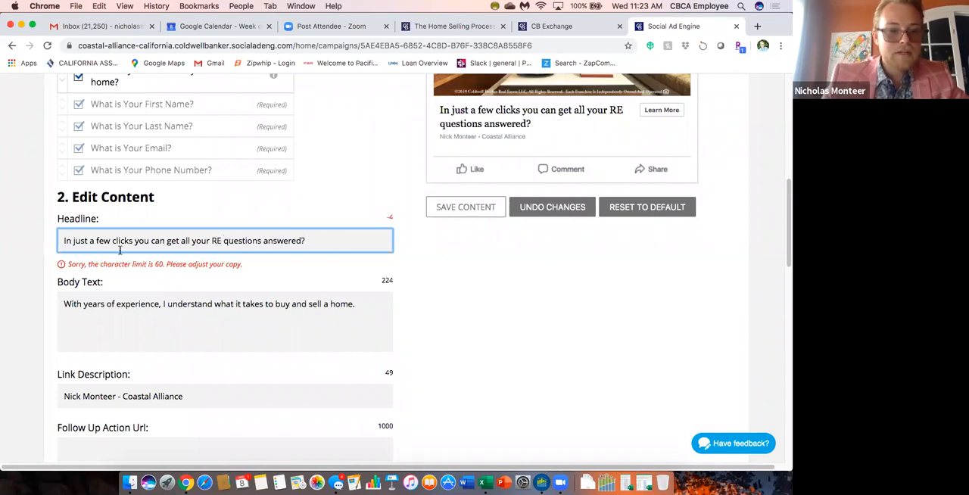
pyautogui.click(166, 241)
pyautogui.press('BackSpace')
pyautogui.press('BackSpace')
pyautogui.press('BackSpace')
pyautogui.press('BackSpace')
pyautogui.press('BackSpace')
pyautogui.press('BackSpace')
pyautogui.press('BackSpace')
pyautogui.press('BackSpace')
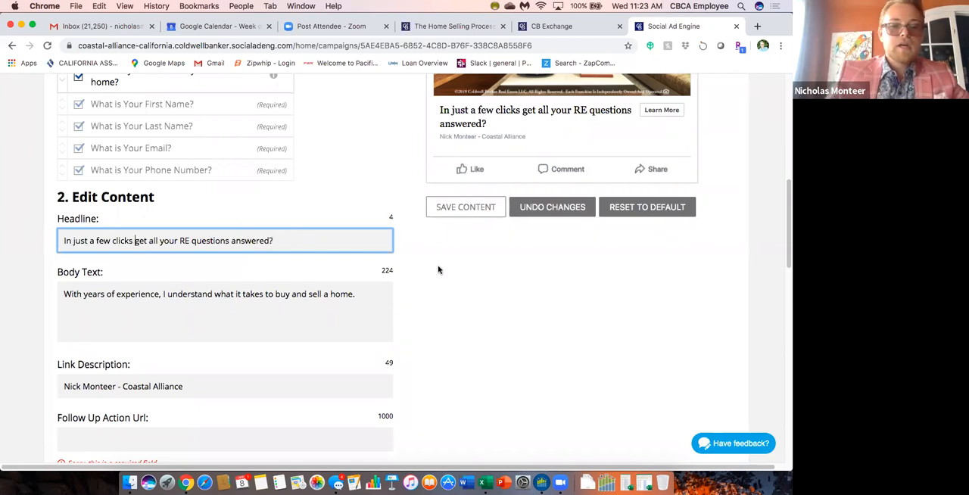
# Review the ad preview with its headline, the lead form questions, the remaining content fields and the media variations.
pyautogui.scroll(3, 437, 270)
pyautogui.scroll(2, 413, 240)
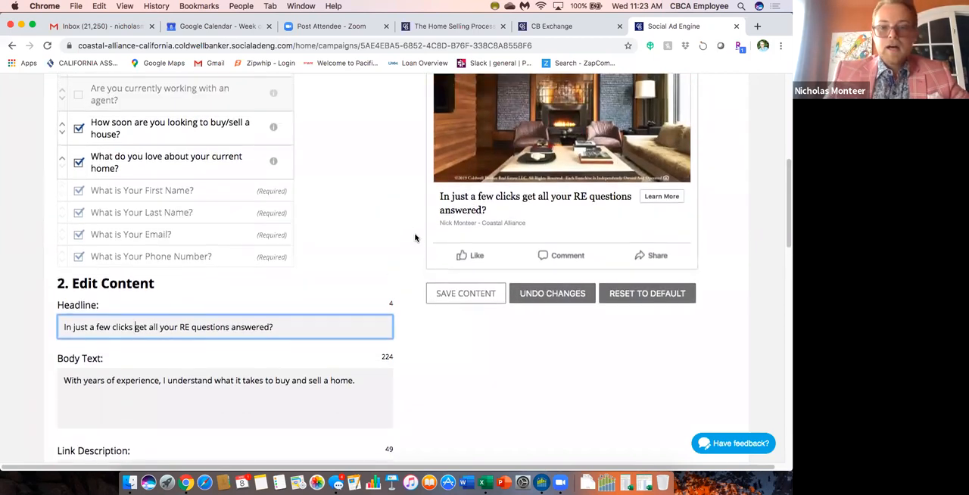
pyautogui.scroll(-3, 416, 251)
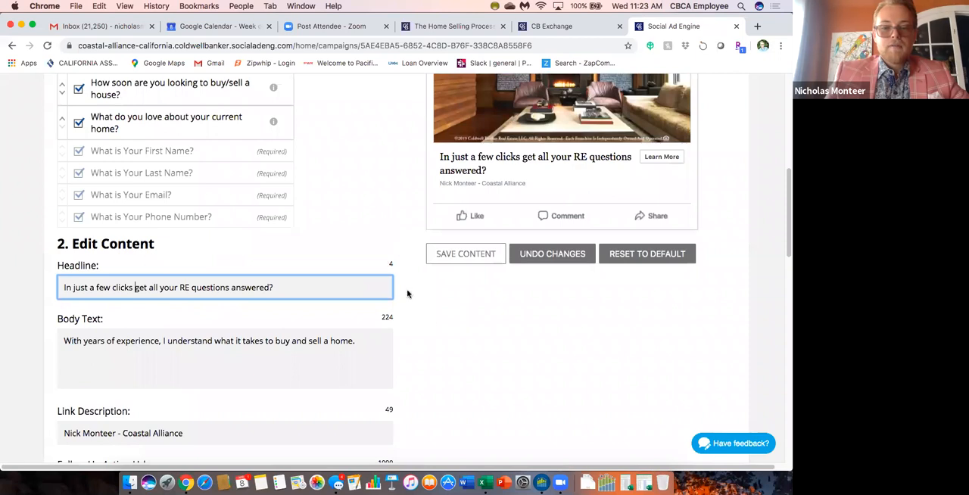
pyautogui.scroll(-2, 418, 306)
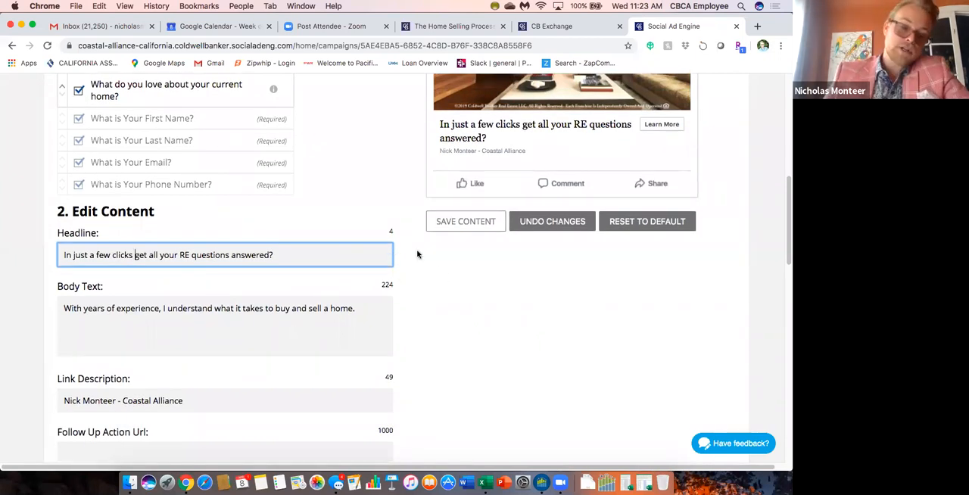
pyautogui.scroll(-4, 417, 255)
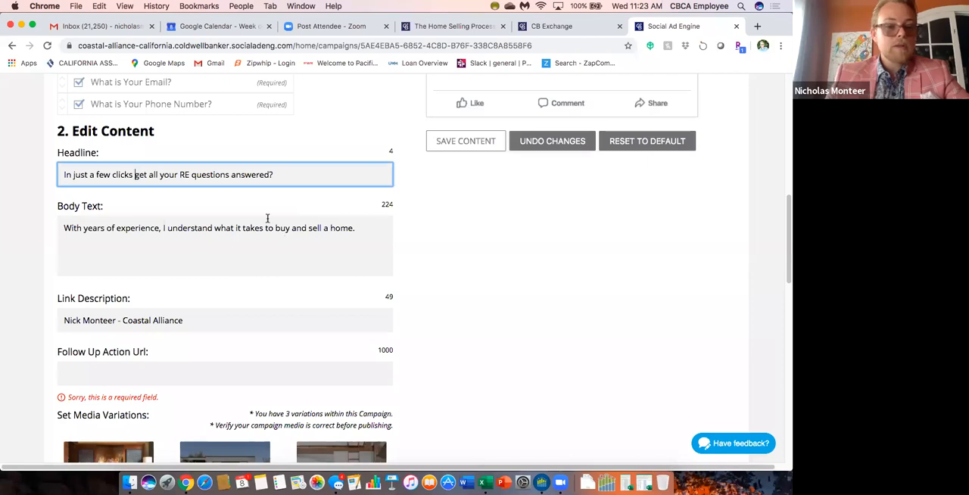
pyautogui.scroll(-1, 436, 279)
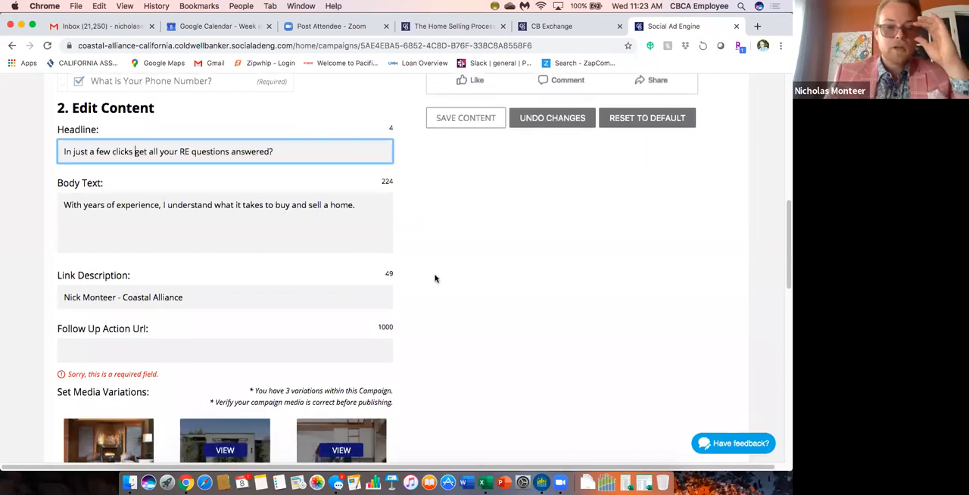
pyautogui.scroll(-1, 435, 279)
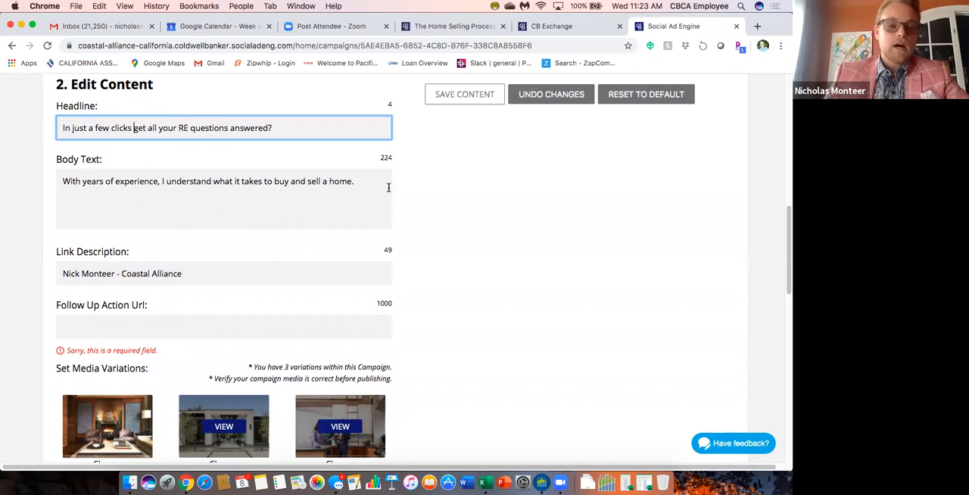
pyautogui.scroll(10, 399, 189)
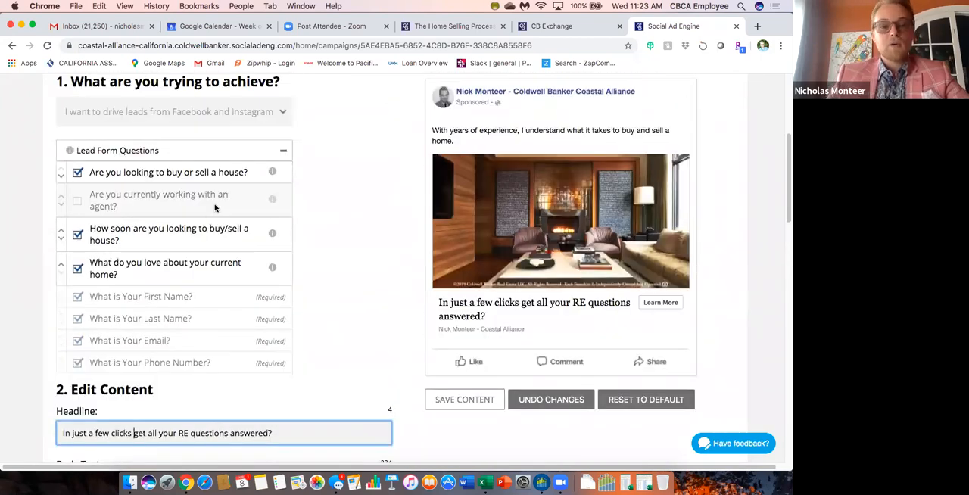
pyautogui.scroll(-3, 392, 265)
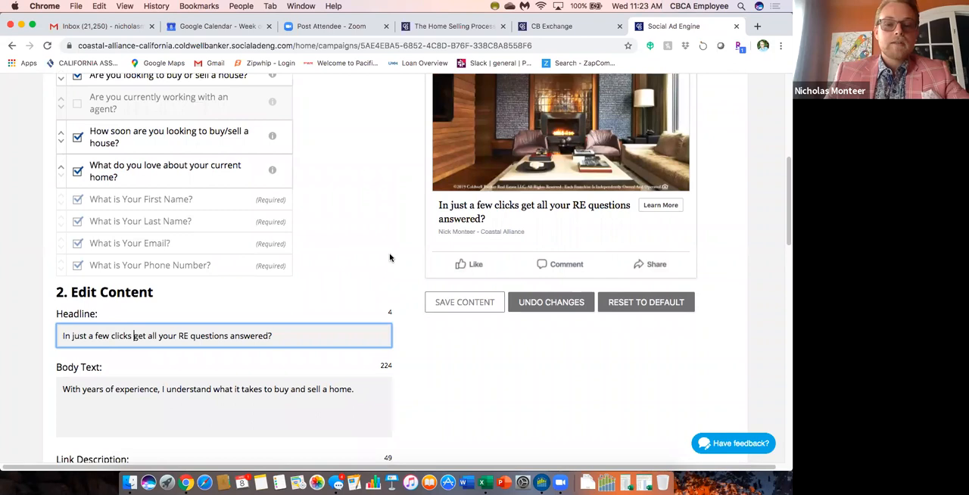
pyautogui.scroll(-6, 408, 276)
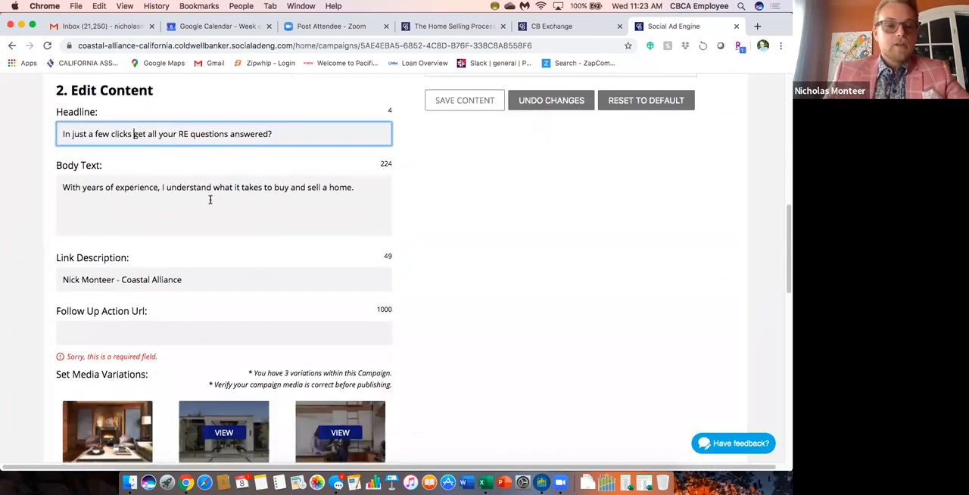
pyautogui.scroll(-2, 454, 270)
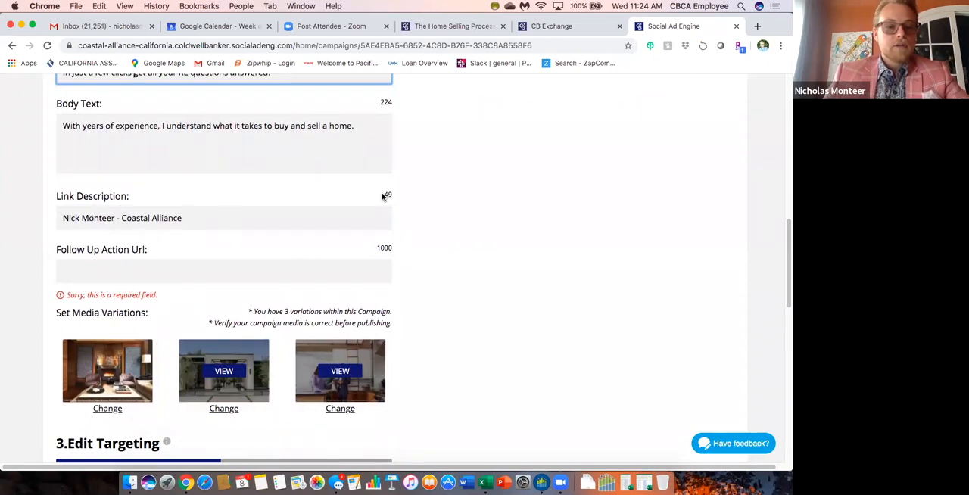
pyautogui.scroll(5, 435, 195)
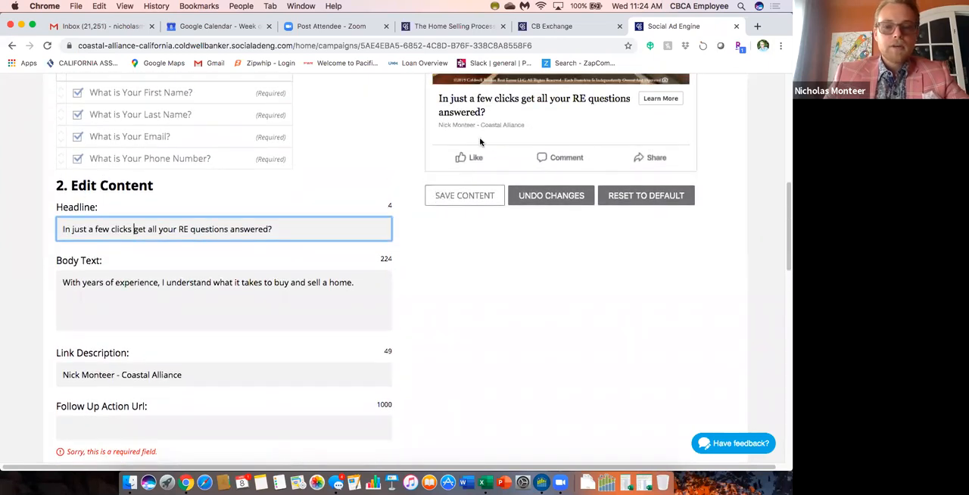
pyautogui.scroll(-6, 418, 325)
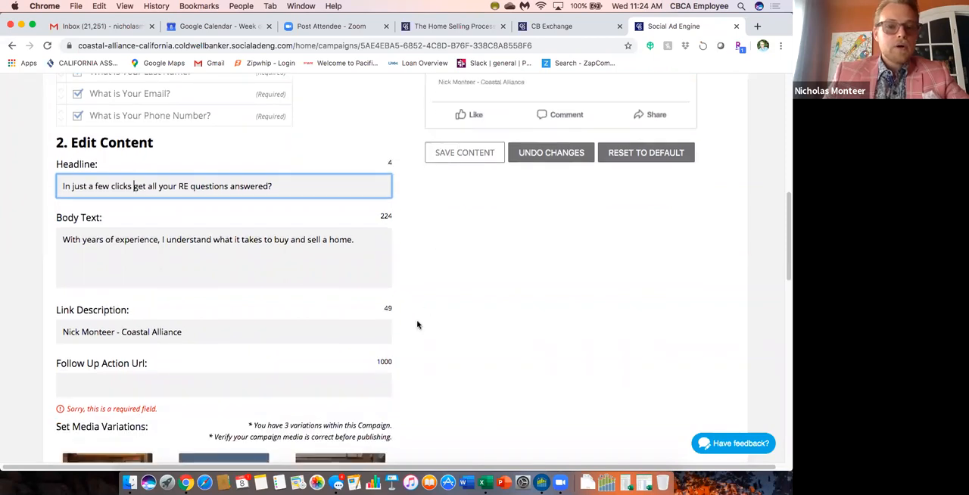
# Replace the link description with "Home evaluations right here!" and check it in the ad preview.
pyautogui.scroll(3, 418, 324)
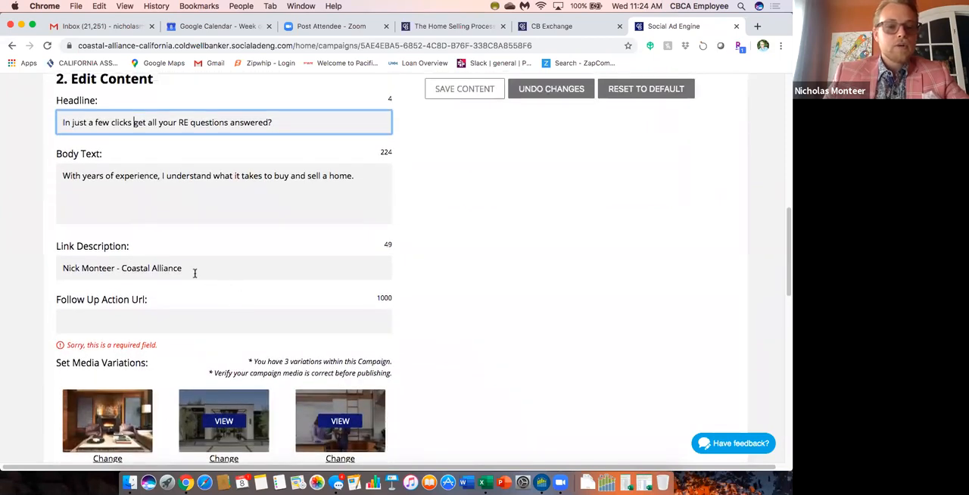
pyautogui.moveTo(186, 267); pyautogui.dragTo(69, 256)
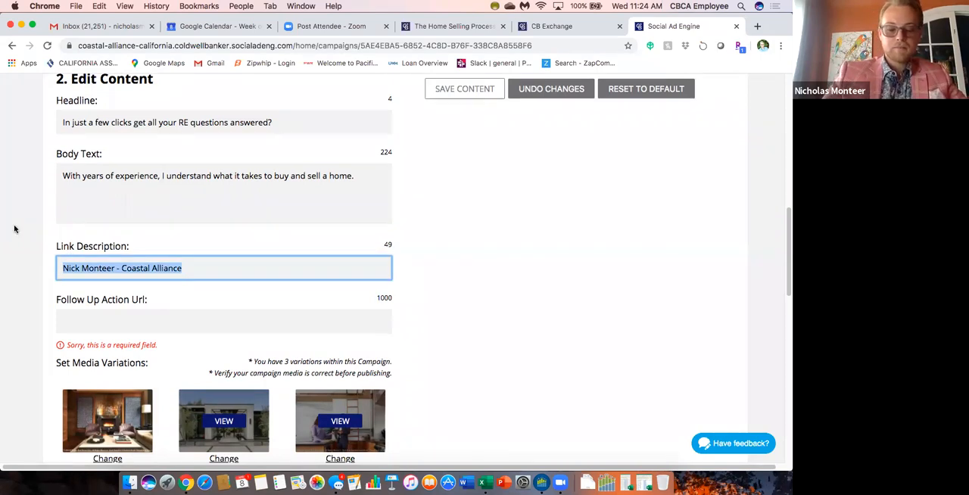
pyautogui.write('Home evalua')
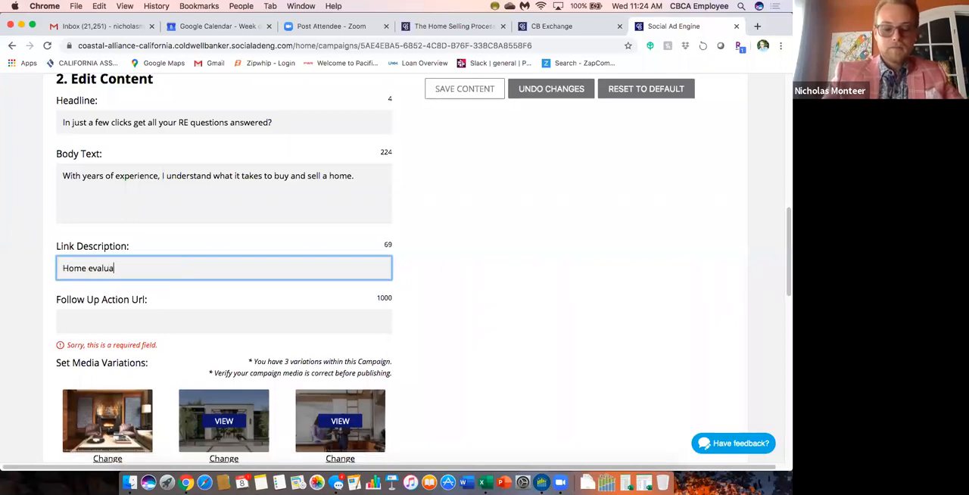
pyautogui.write('tions right here!')
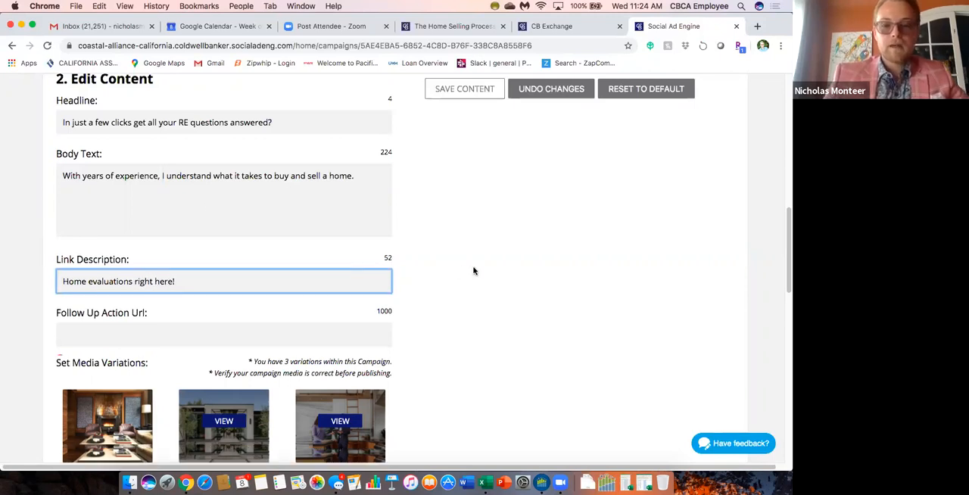
pyautogui.scroll(3, 473, 270)
pyautogui.scroll(-3, 456, 336)
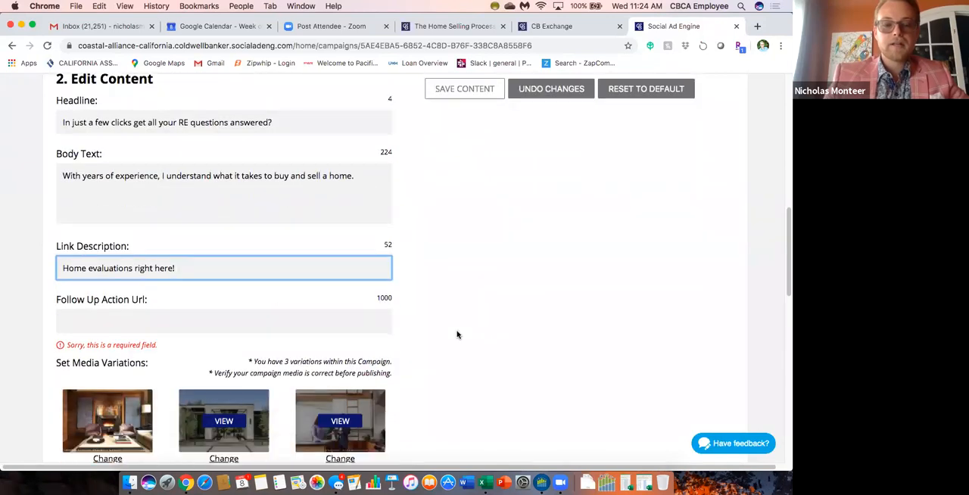
pyautogui.scroll(4, 428, 284)
pyautogui.scroll(-1, 342, 251)
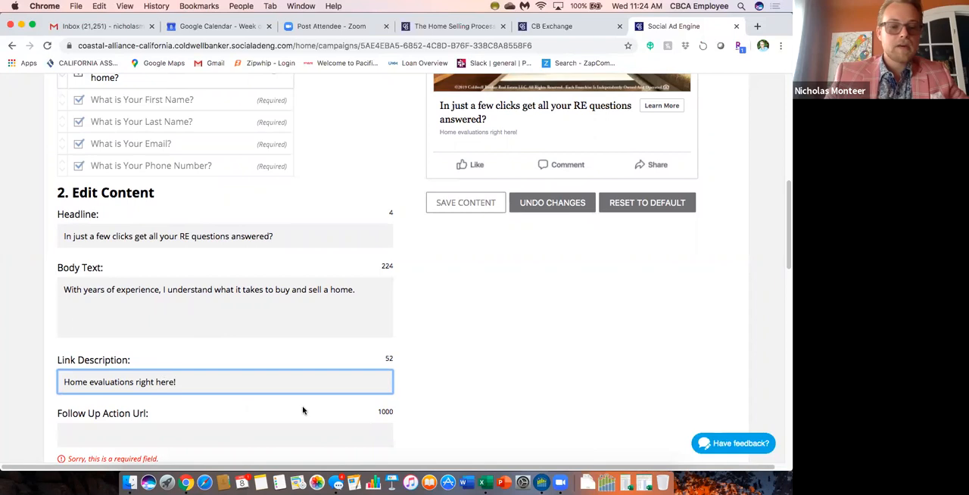
# Activate the Follow Up Action Url field, switch to the home value estimator page and close its CBx Market Analysis Request form.
pyautogui.scroll(-5, 435, 331)
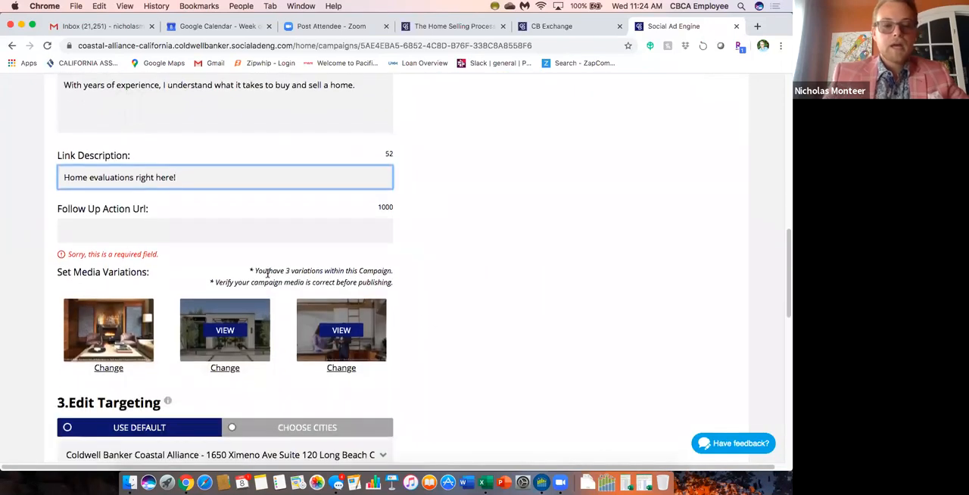
pyautogui.click(188, 225)
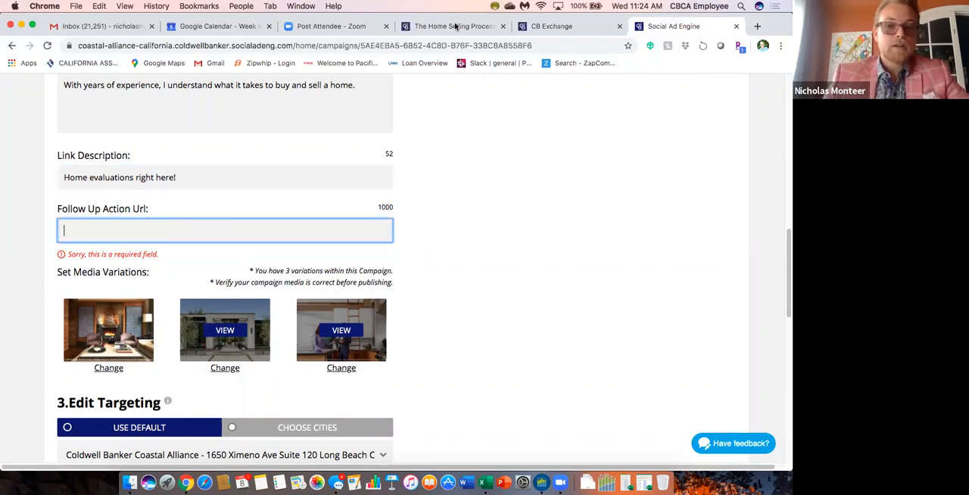
pyautogui.click(455, 27)
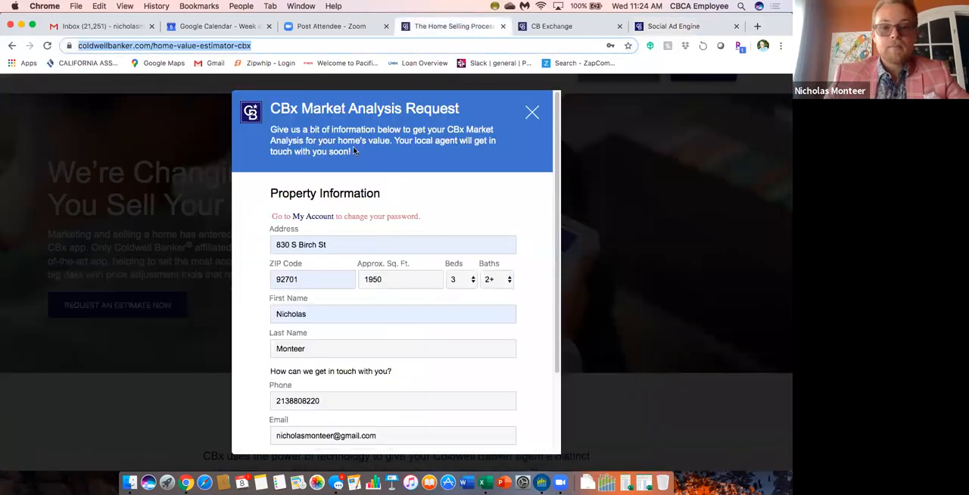
pyautogui.click(533, 112)
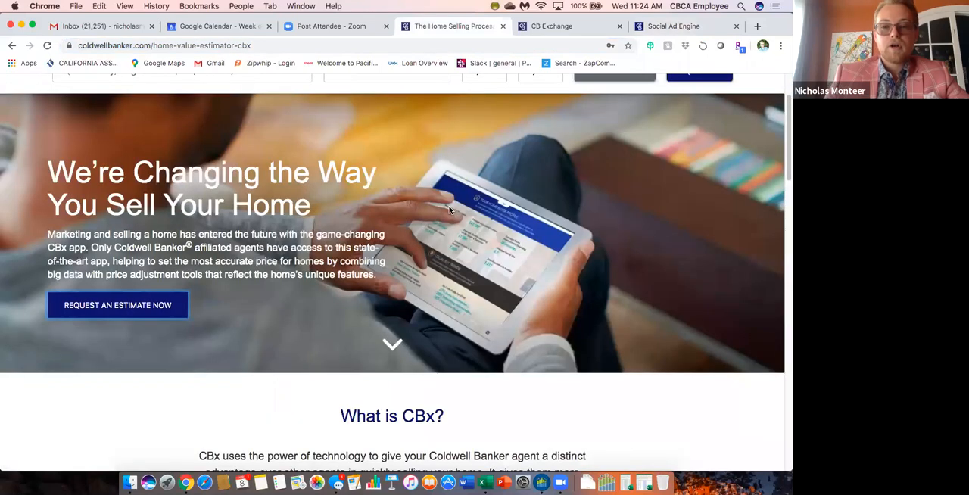
# View the My Agent contact card and the Buy page on the Coldwell Banker site, and return to the Social Ad Engine campaign.
pyautogui.click(675, 112)
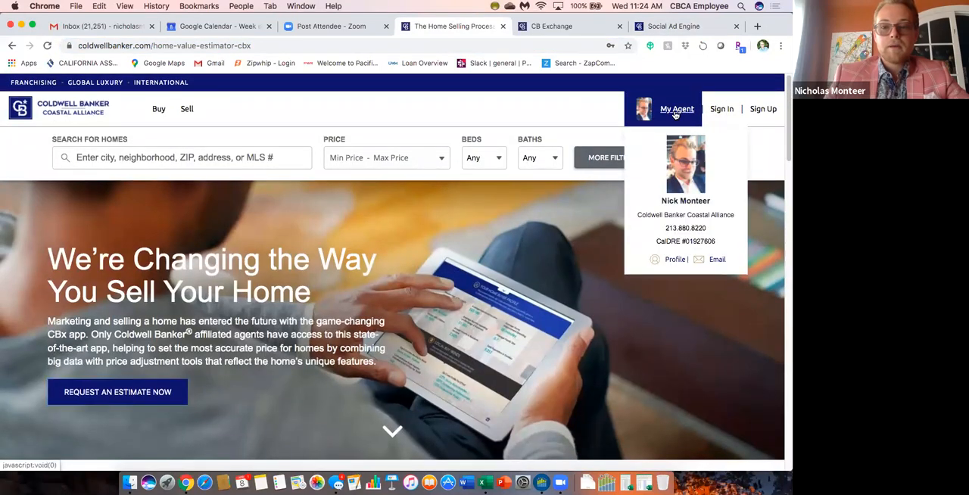
pyautogui.click(159, 110)
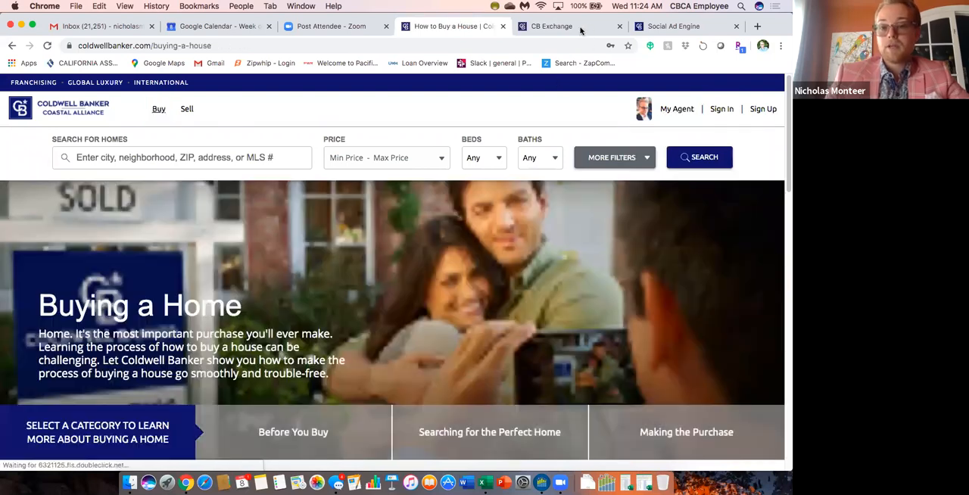
pyautogui.click(673, 26)
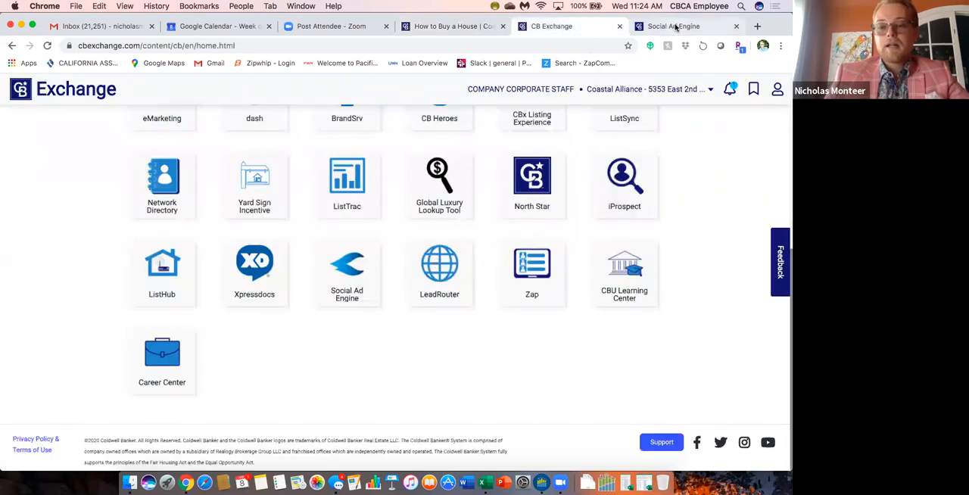
pyautogui.scroll(-2, 436, 254)
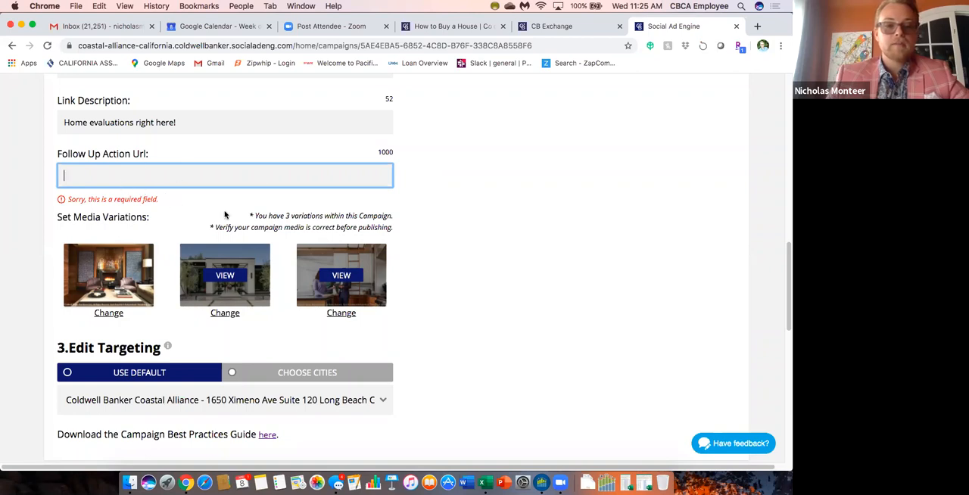
# Preview the second media variation, browse its replacement images and upload option, and close the media selection without choosing anything.
pyautogui.scroll(-3, 460, 240)
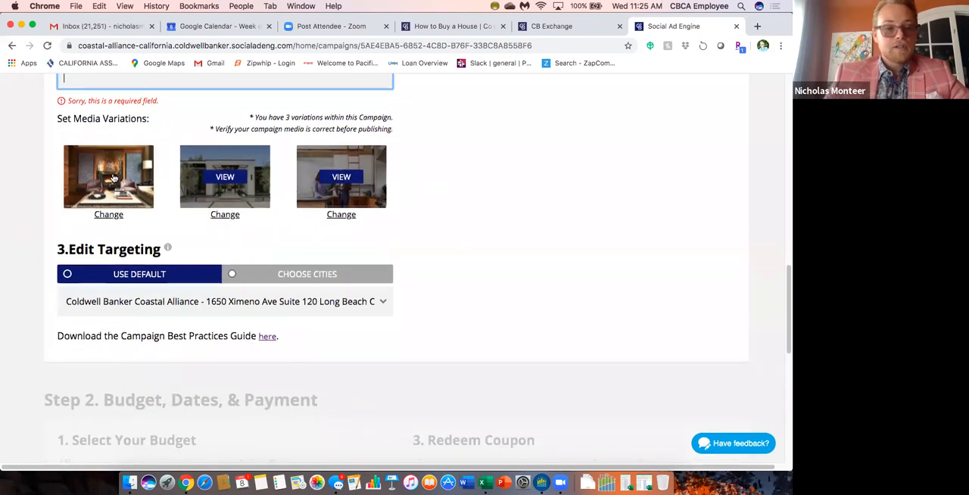
pyautogui.click(228, 186)
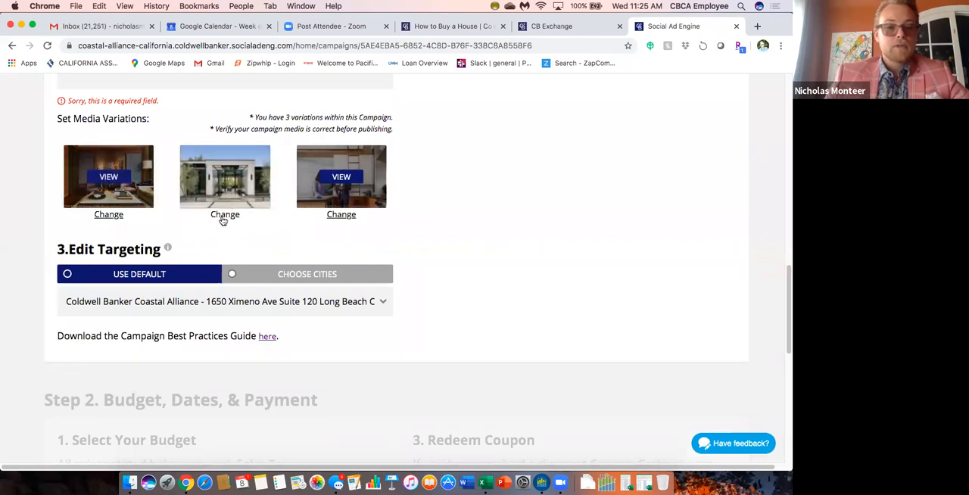
pyautogui.click(224, 215)
pyautogui.scroll(-5, 342, 300)
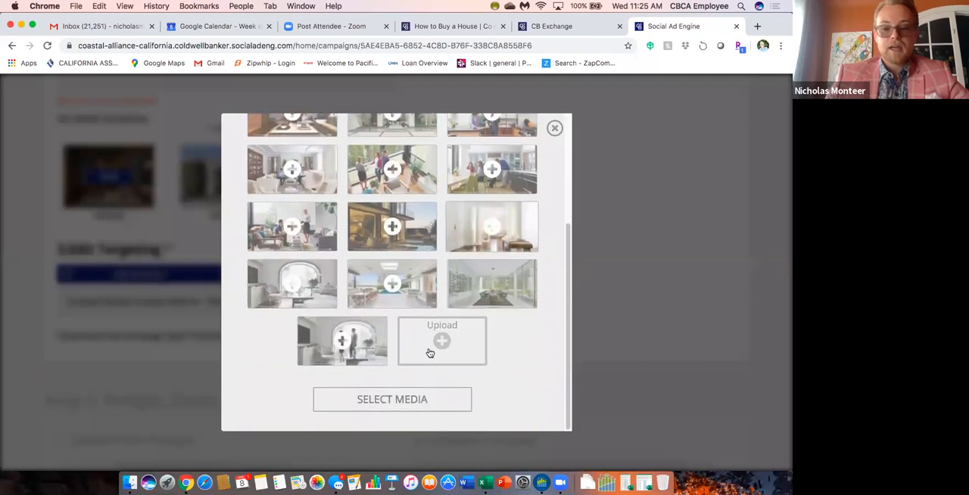
pyautogui.click(554, 128)
pyautogui.scroll(-1, 432, 257)
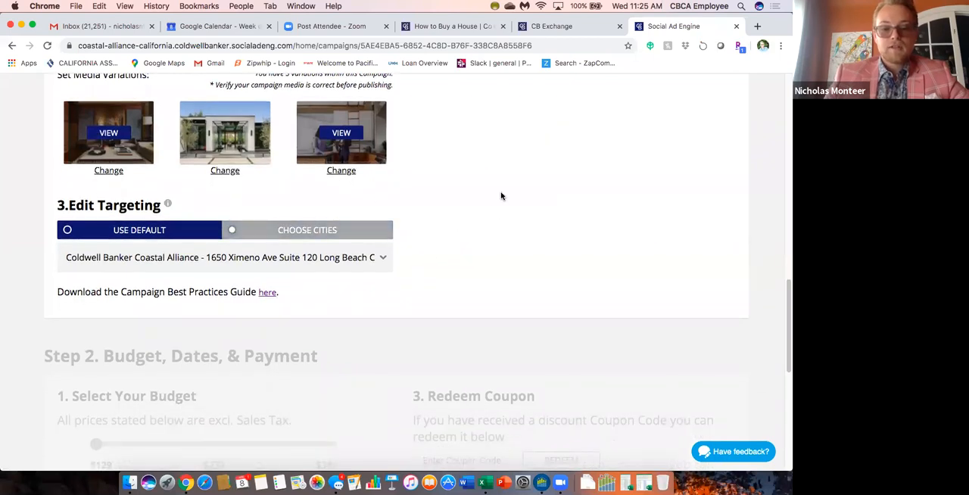
# Check the Expertise ad preview with the second media variation alongside the lead form questions.
pyautogui.scroll(2, 500, 196)
pyautogui.scroll(15, 500, 196)
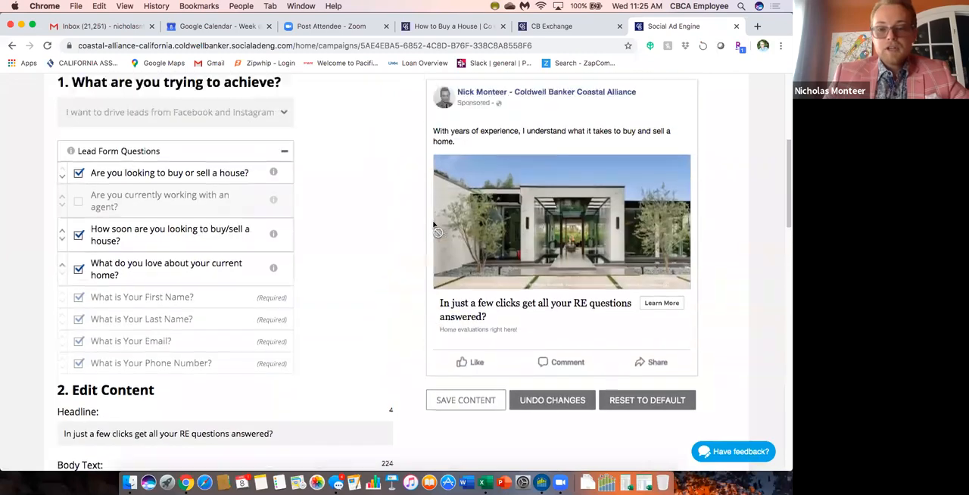
pyautogui.scroll(-3, 424, 201)
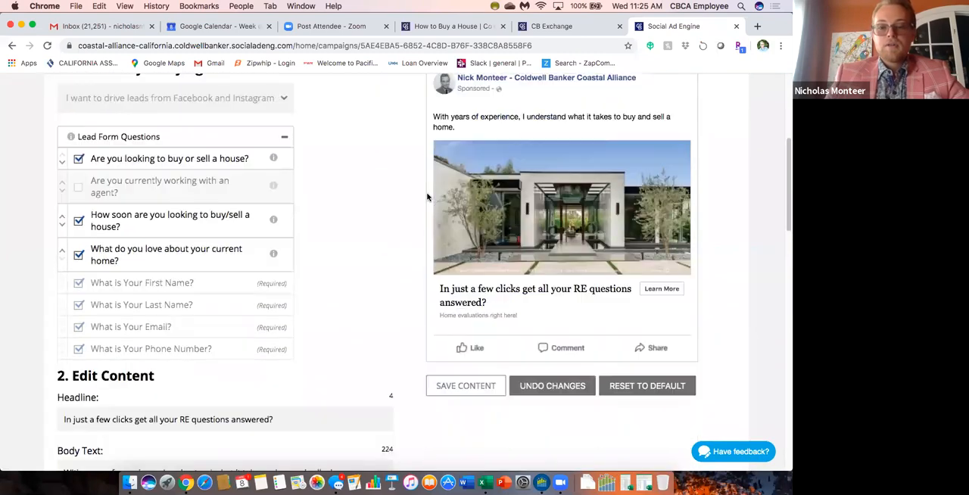
pyautogui.scroll(6, 413, 210)
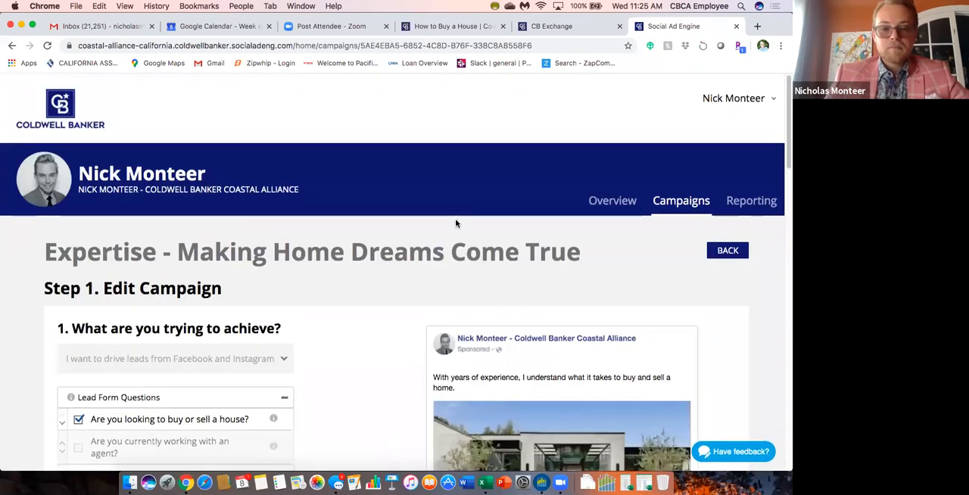
# Return to the campaigns list, open the Home Value traffic campaign and review its destination URL, media variations and city targeting.
pyautogui.click(685, 201)
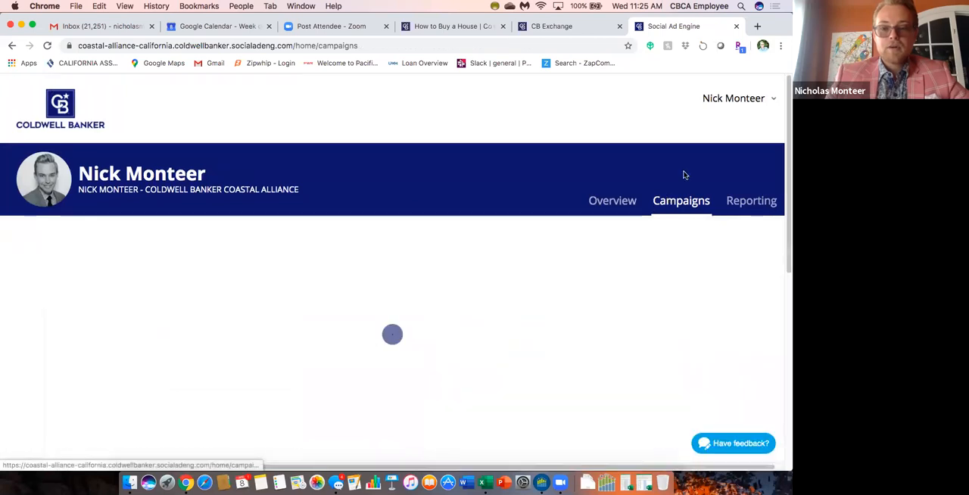
pyautogui.scroll(-8, 394, 281)
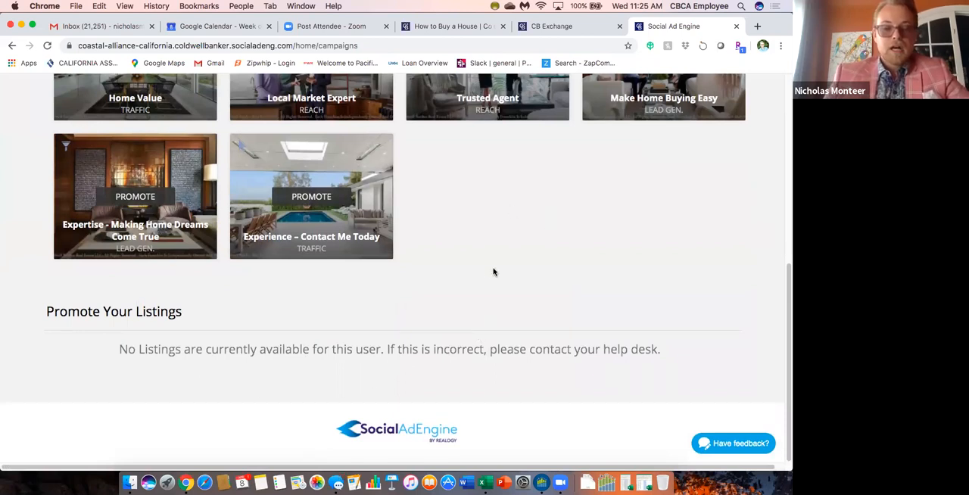
pyautogui.scroll(3, 475, 255)
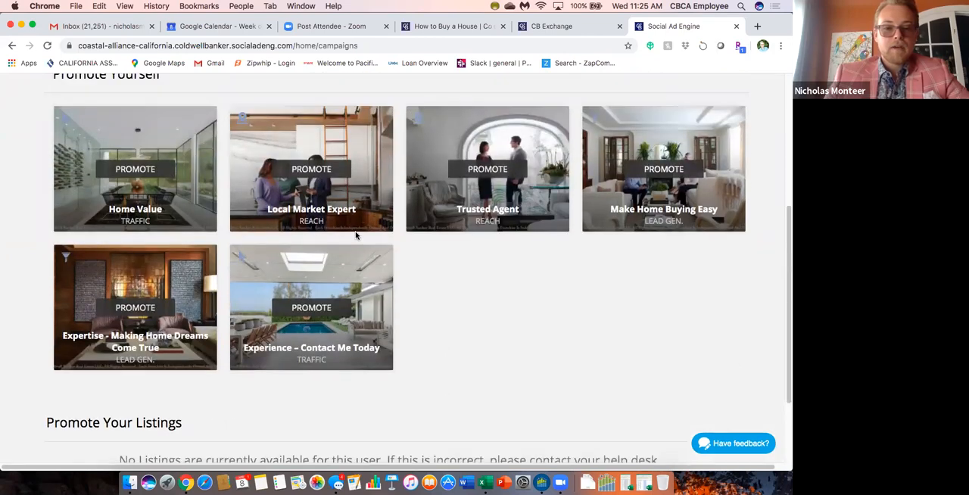
pyautogui.click(142, 171)
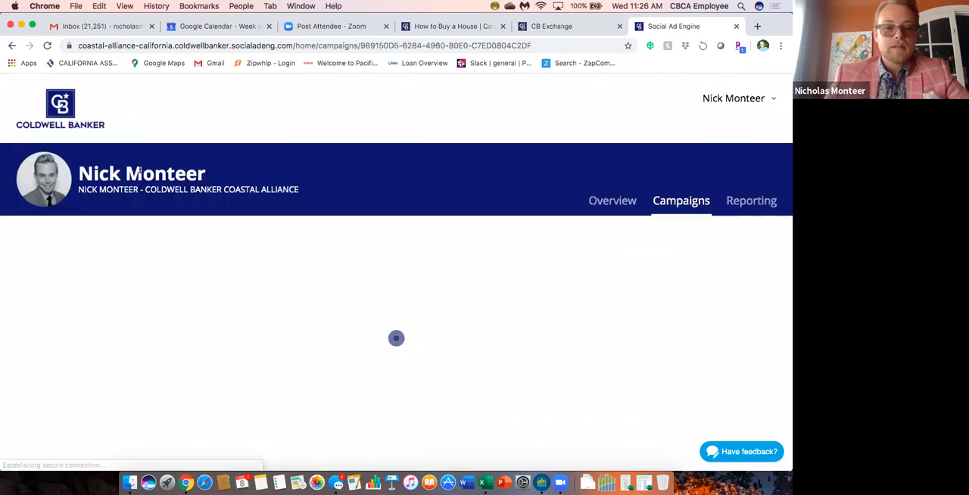
pyautogui.scroll(-10, 364, 281)
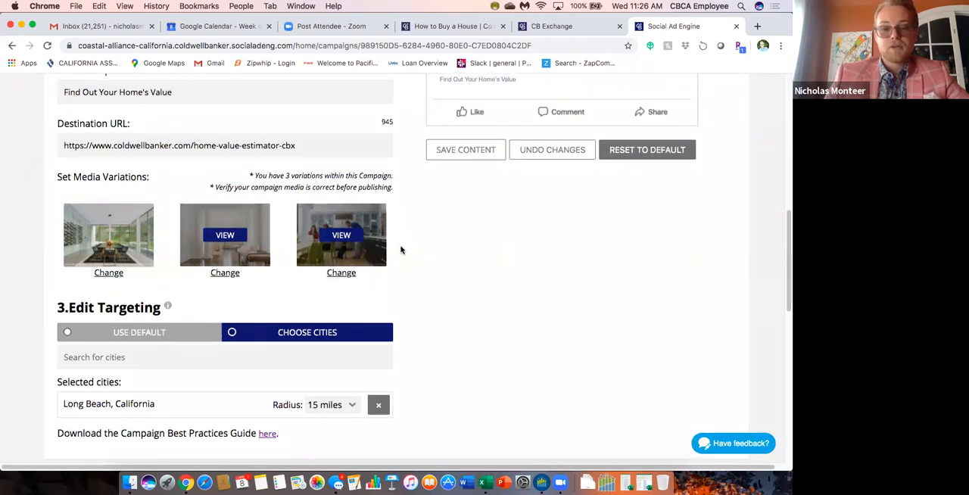
# Go back to the campaigns list and examine the Promote Yourself campaigns and the Promote Your Listings section.
pyautogui.scroll(15, 401, 250)
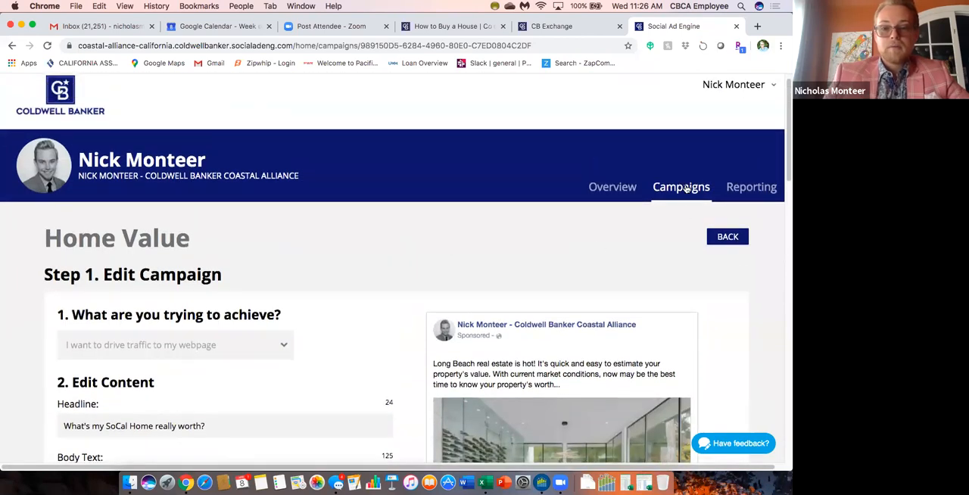
pyautogui.click(685, 189)
pyautogui.scroll(-5, 356, 345)
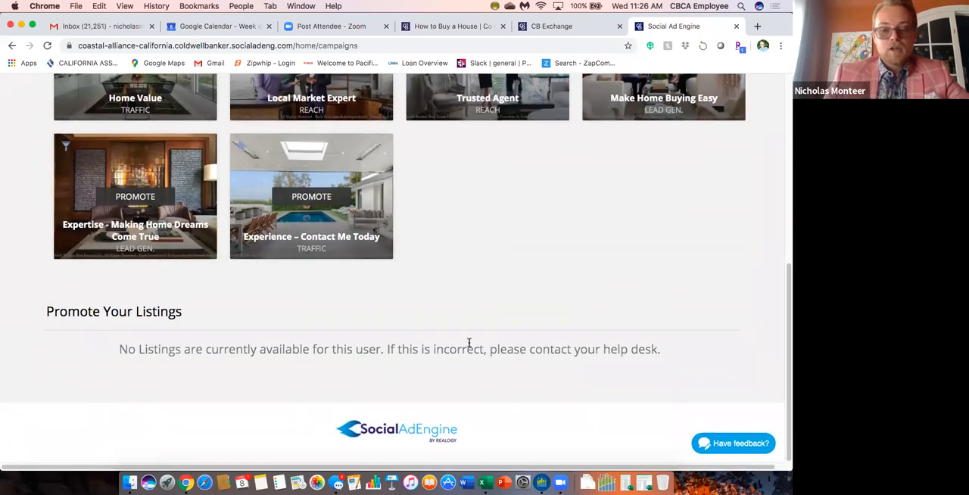
pyautogui.scroll(3, 470, 343)
pyautogui.scroll(-3, 472, 343)
pyautogui.scroll(4, 471, 343)
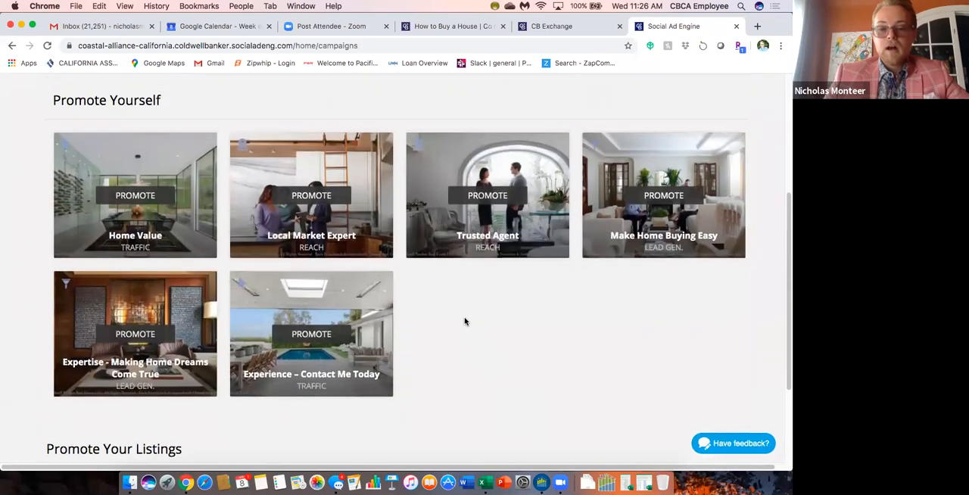
pyautogui.scroll(-4, 462, 320)
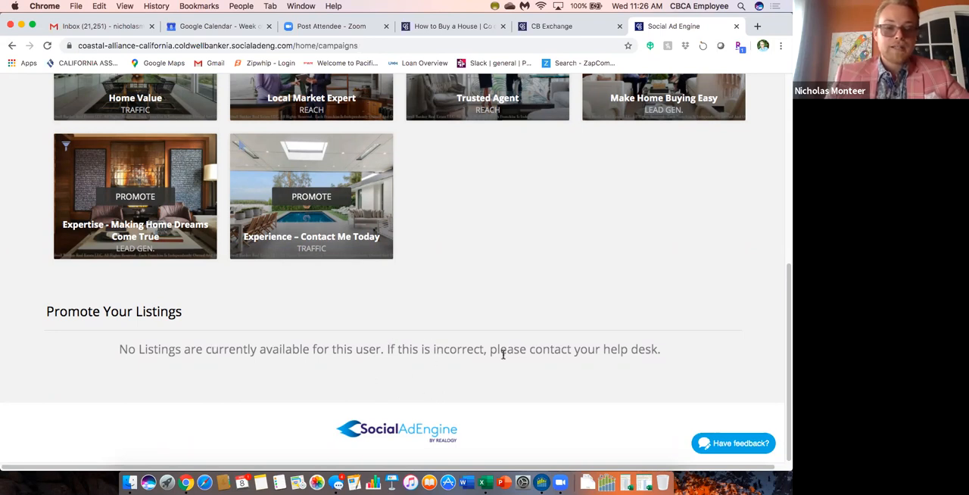
pyautogui.scroll(3, 475, 325)
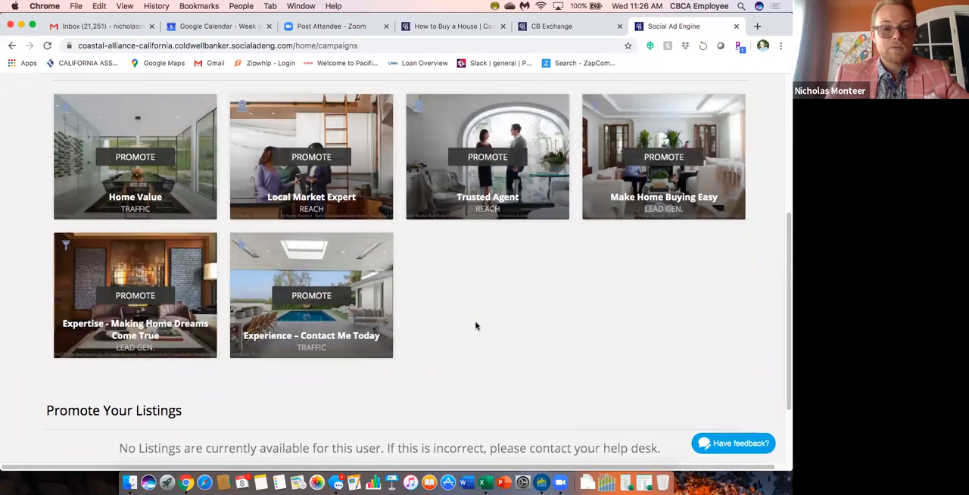
pyautogui.scroll(2, 476, 325)
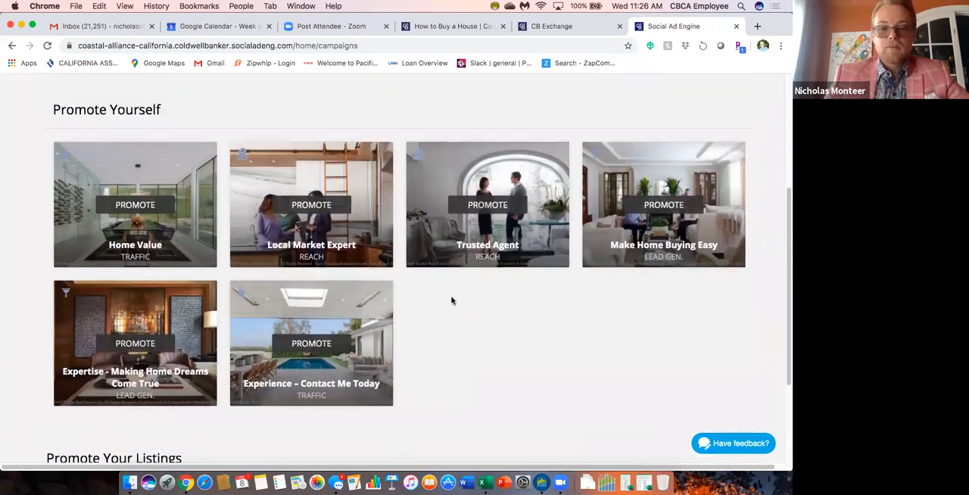
pyautogui.scroll(5, 468, 330)
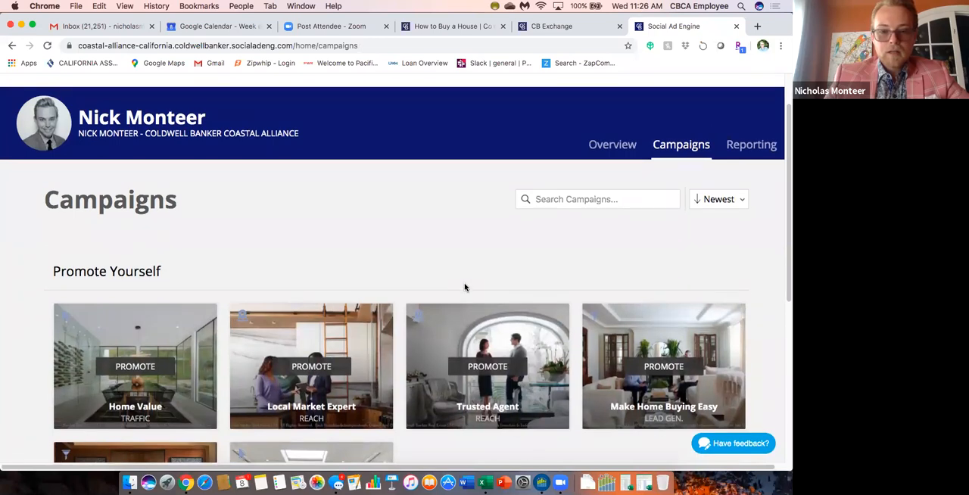
pyautogui.scroll(1, 464, 287)
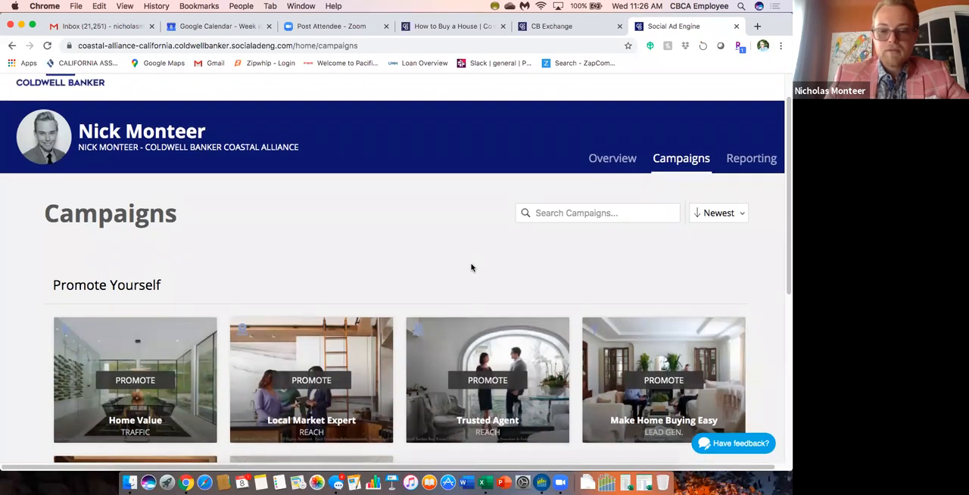
pyautogui.scroll(-1, 470, 267)
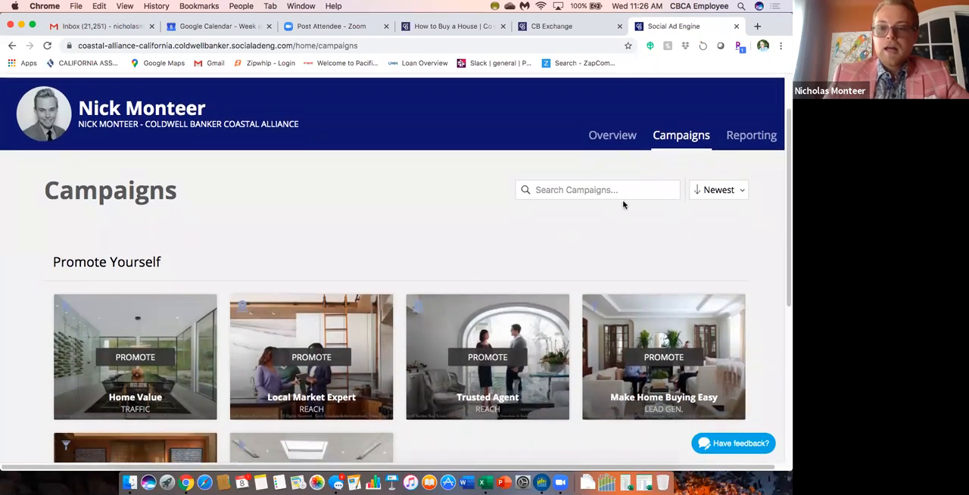
pyautogui.scroll(-5, 424, 349)
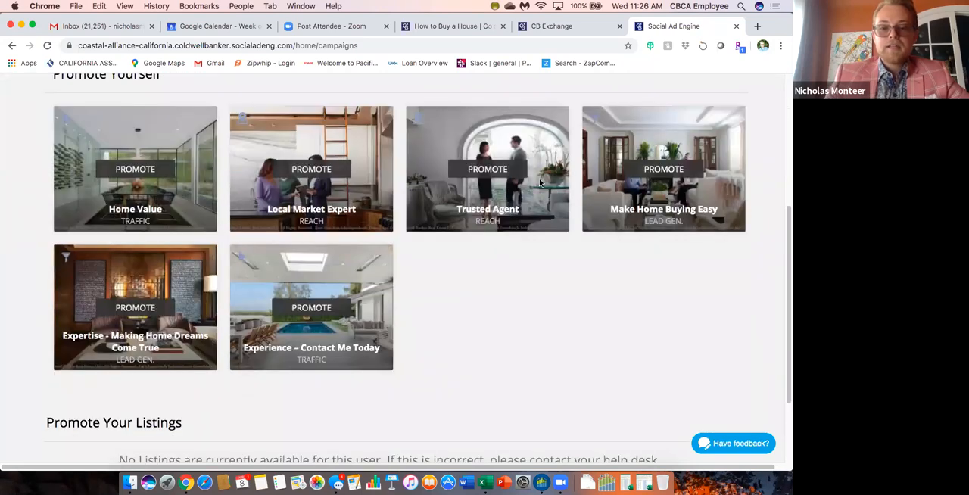
pyautogui.scroll(6, 664, 178)
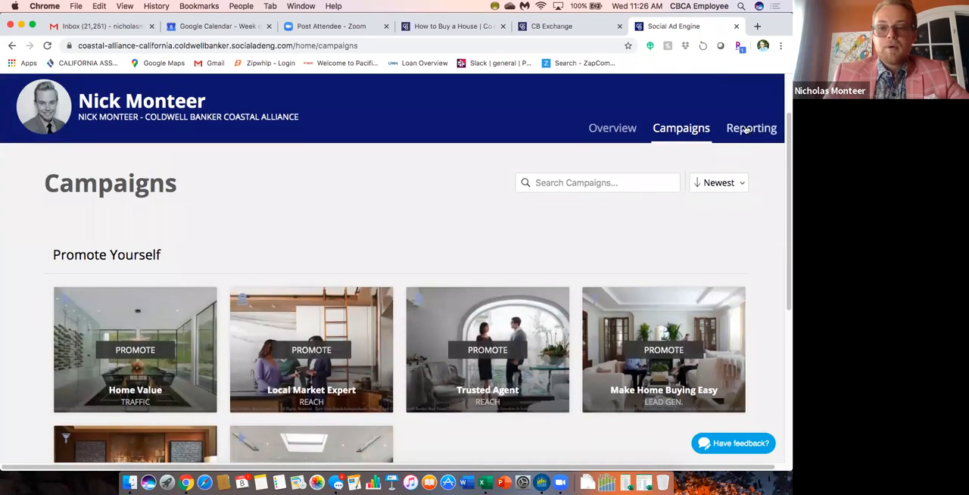
# Open the Reporting page and view the completed lead generation campaign's performance details and desktop news feed layout.
pyautogui.click(745, 130)
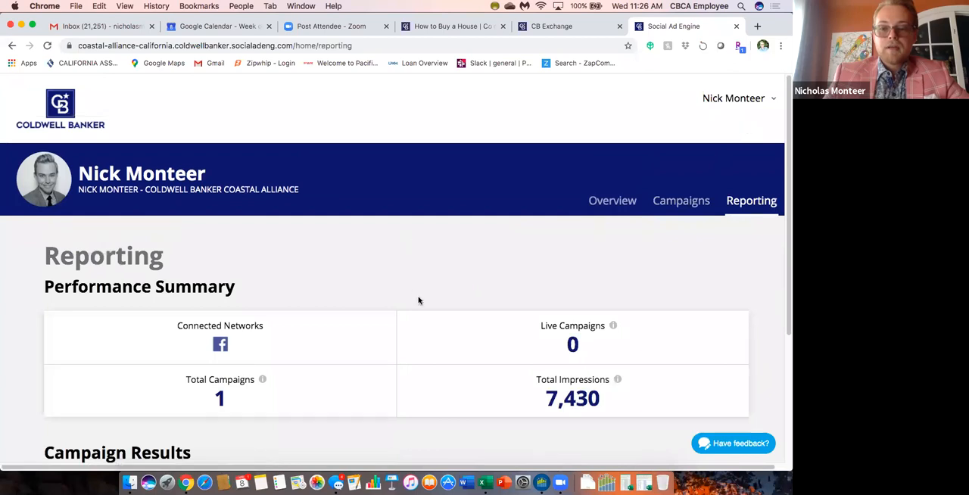
pyautogui.scroll(-5, 417, 301)
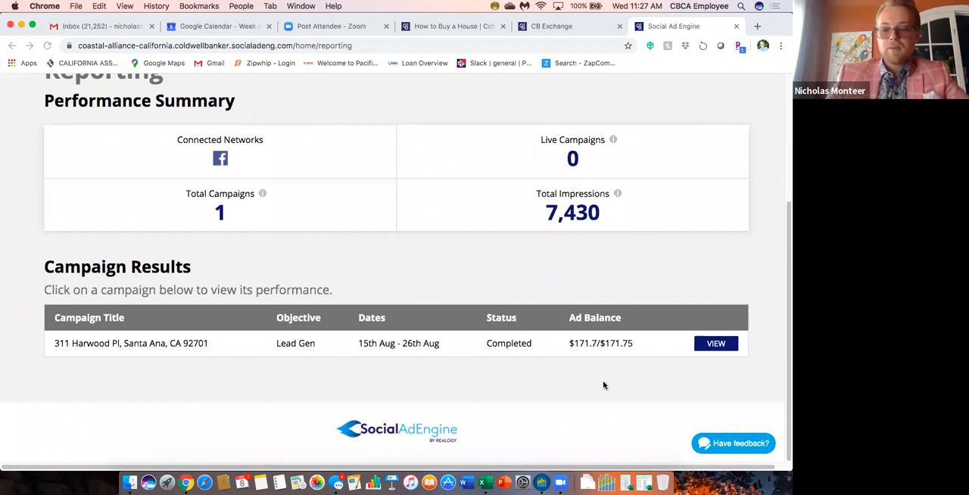
pyautogui.click(715, 343)
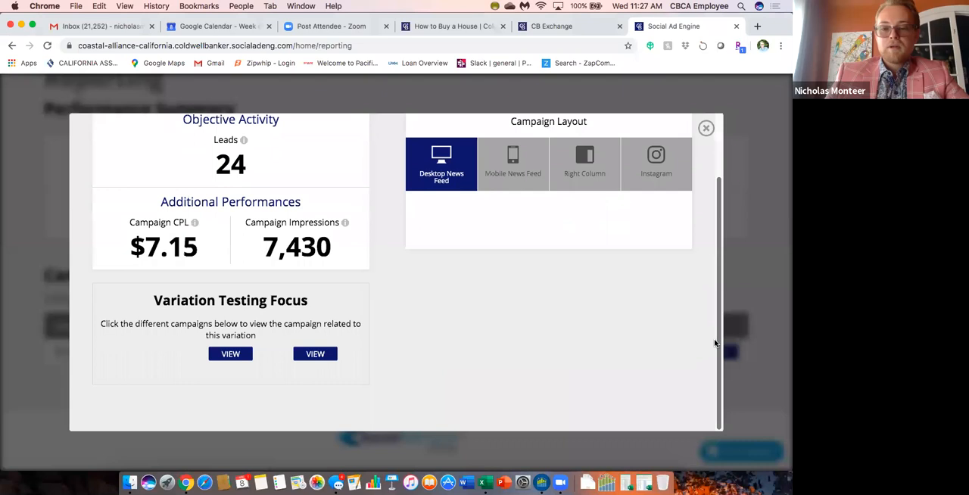
pyautogui.scroll(3, 402, 255)
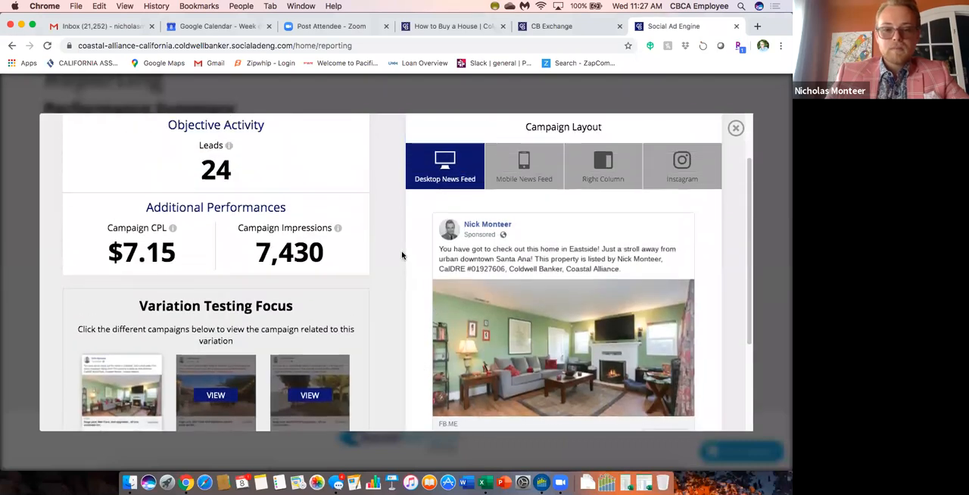
pyautogui.scroll(-3, 402, 255)
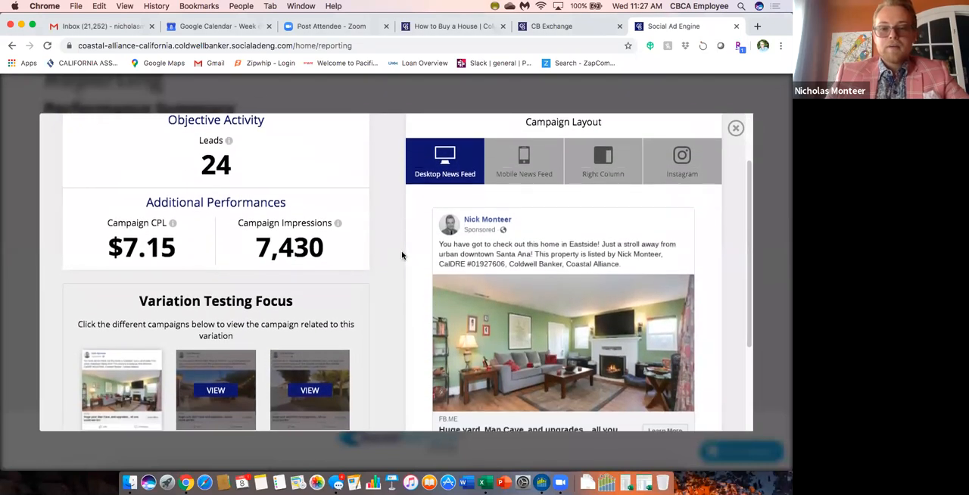
# Preview the completed campaign's ad in the Mobile News Feed and Right Column layouts.
pyautogui.click(533, 167)
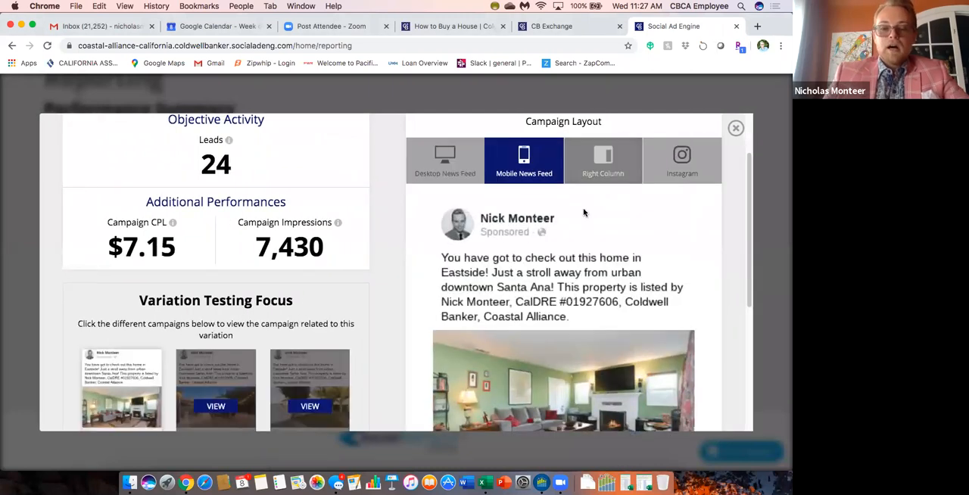
pyautogui.scroll(-2, 582, 212)
pyautogui.scroll(2, 581, 212)
pyautogui.click(603, 159)
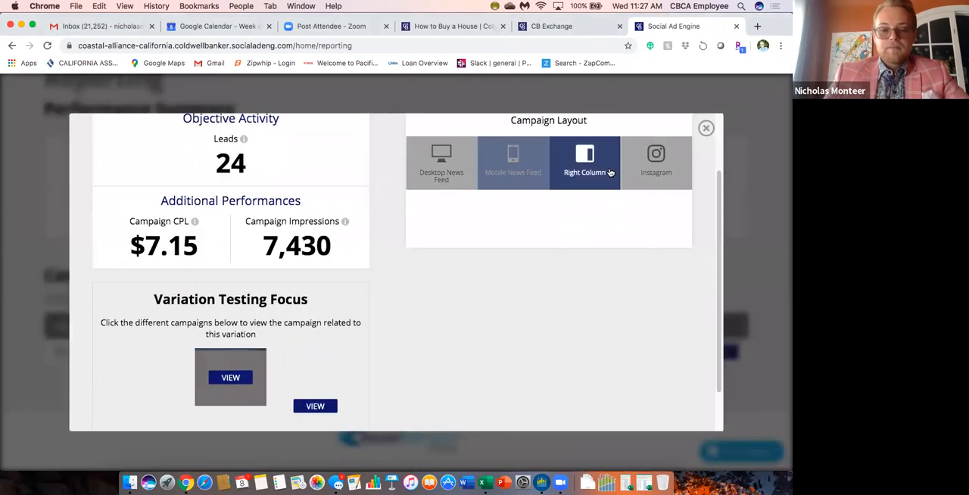
pyautogui.scroll(-2, 523, 265)
pyautogui.scroll(2, 522, 265)
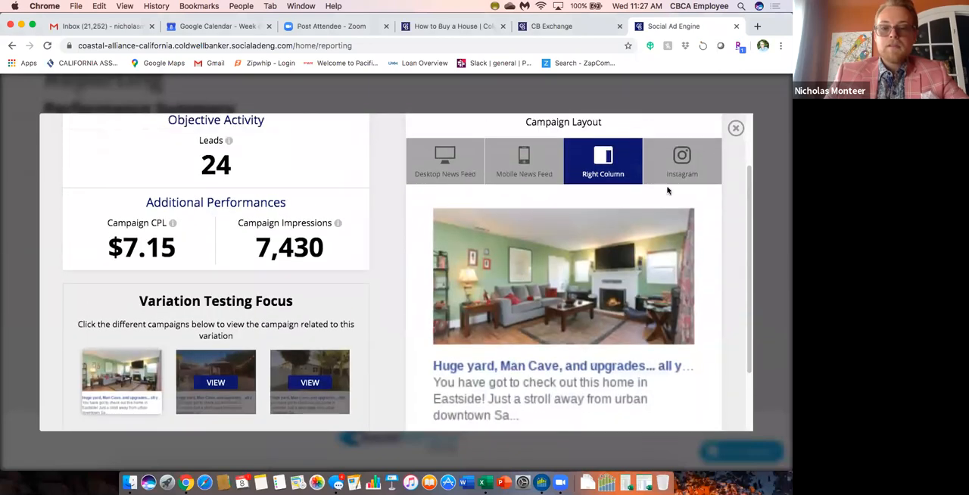
# Preview the completed campaign's ad in the Instagram layout, including its image and caption.
pyautogui.click(660, 162)
pyautogui.scroll(-5, 513, 286)
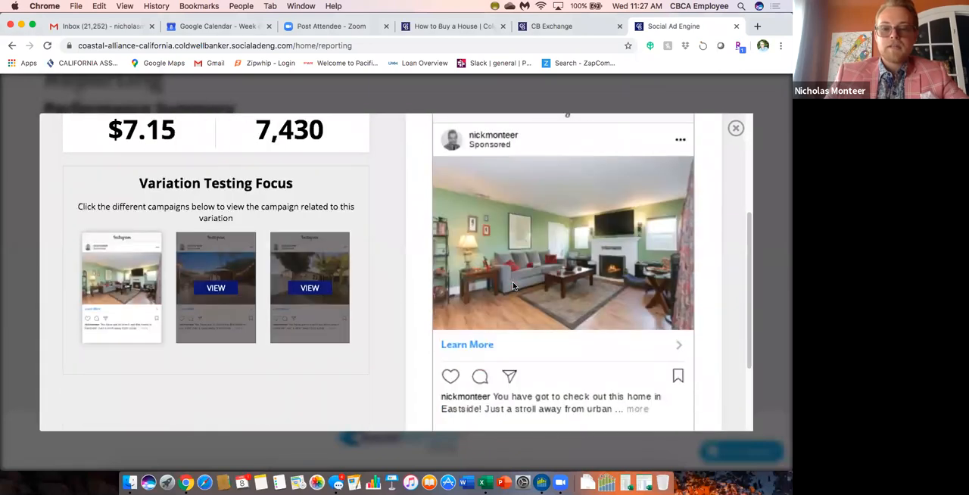
pyautogui.scroll(7, 512, 281)
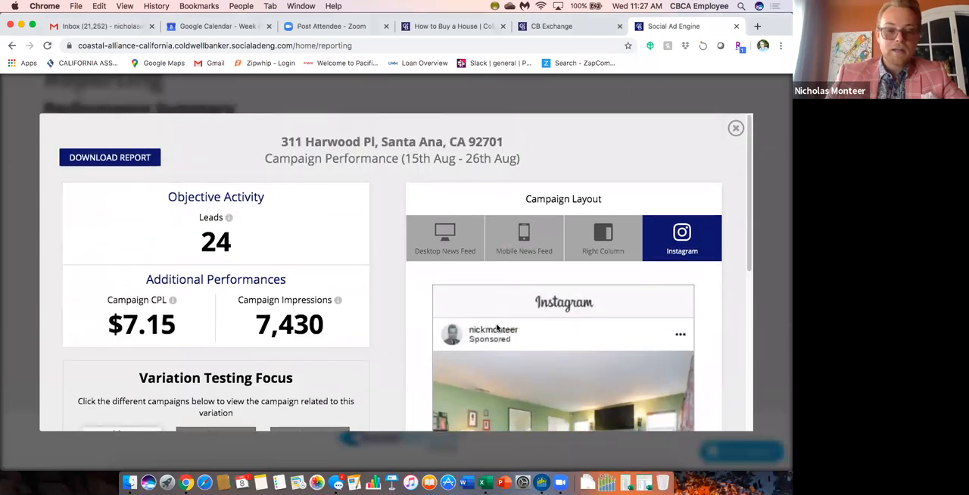
pyautogui.scroll(-2, 510, 284)
pyautogui.scroll(2, 405, 287)
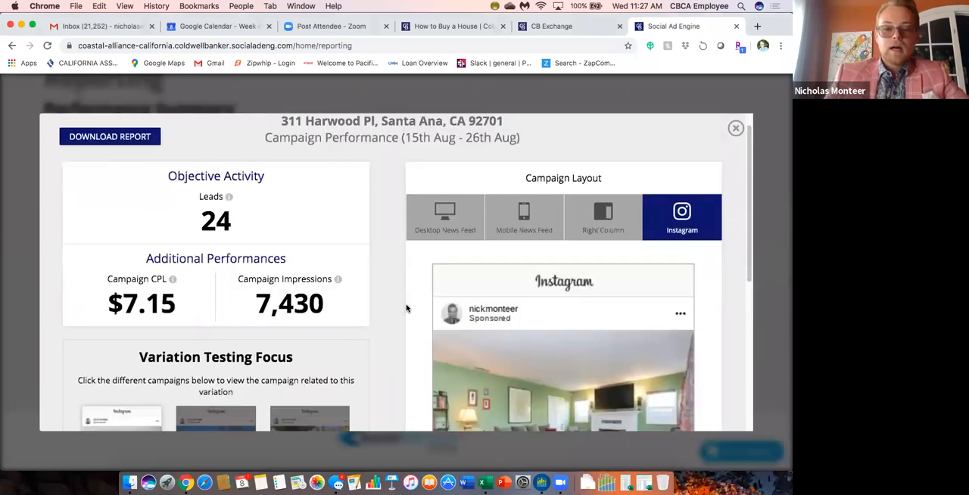
# View the second and third ad variations under Variation Testing Focus in the Instagram layout.
pyautogui.scroll(-3, 318, 310)
pyautogui.click(215, 330)
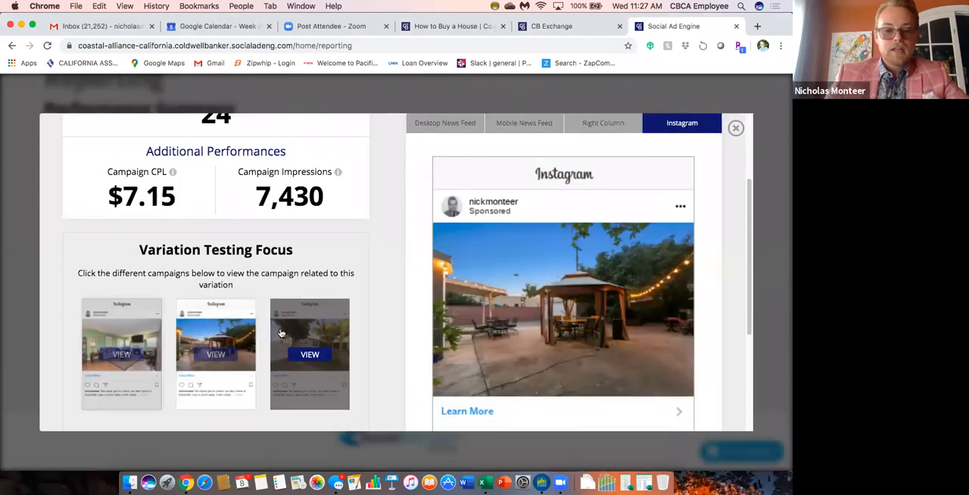
pyautogui.click(310, 333)
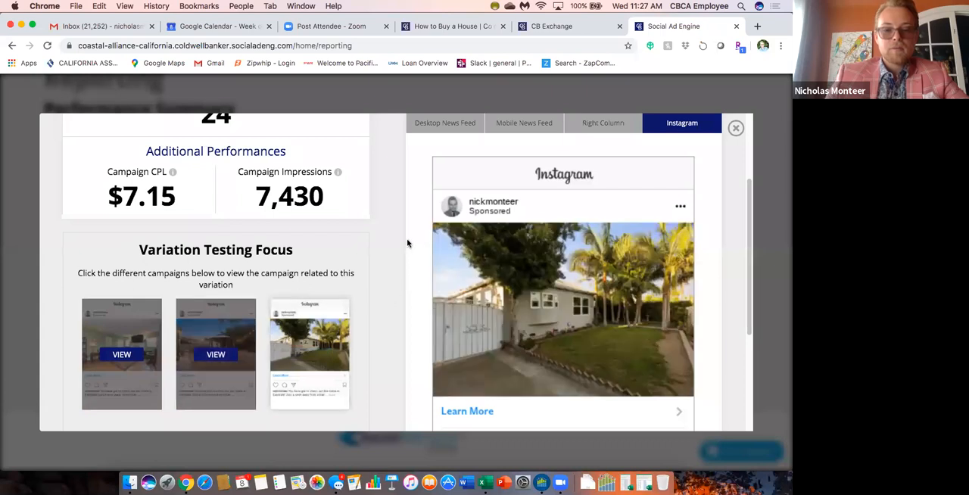
pyautogui.scroll(-3, 407, 242)
pyautogui.scroll(5, 407, 243)
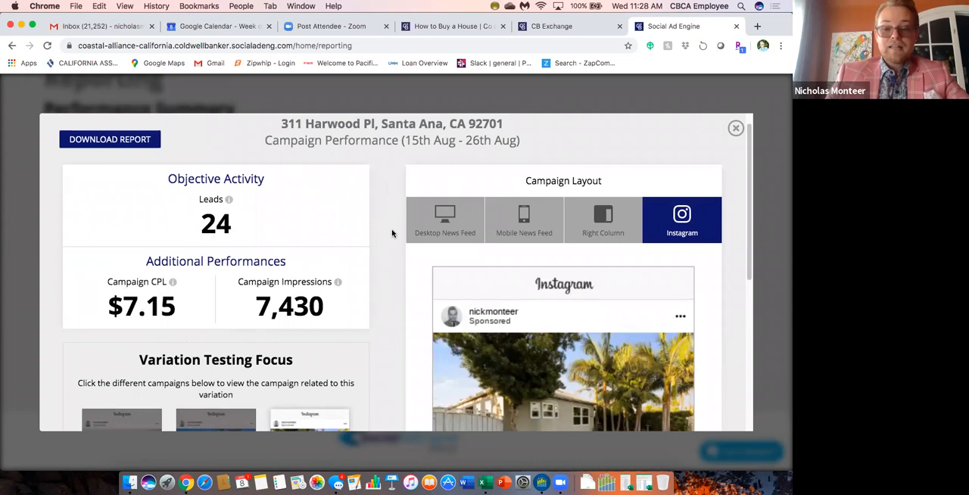
pyautogui.scroll(-5, 391, 246)
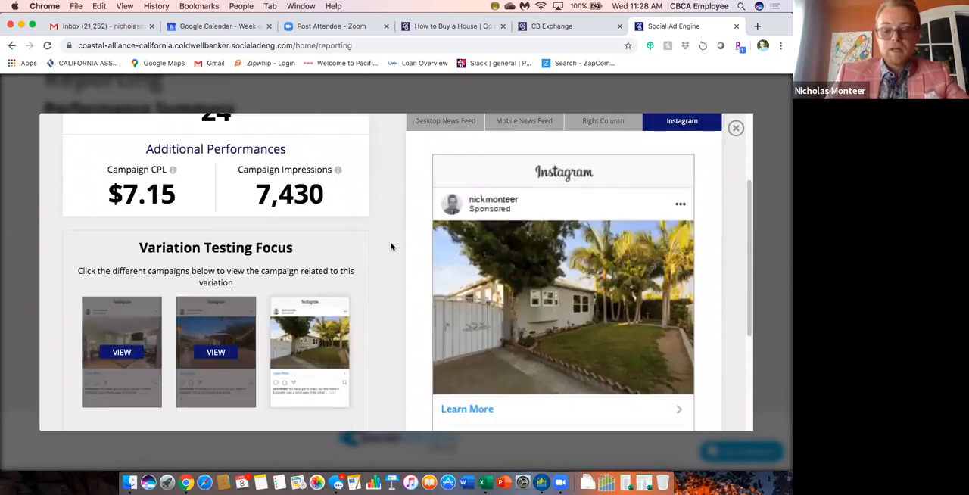
# Download the campaign's performance report and open the PDF to review its media variations and campaign results.
pyautogui.scroll(4, 391, 246)
pyautogui.scroll(1, 391, 246)
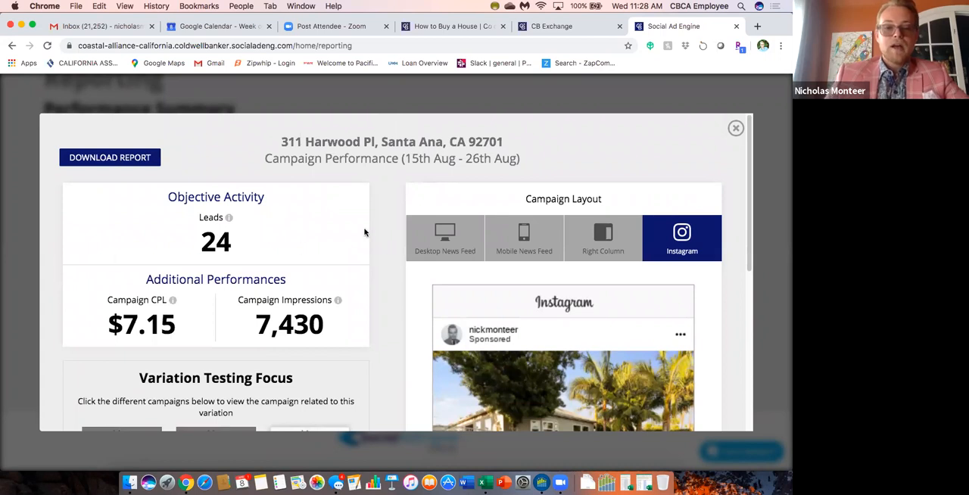
pyautogui.click(113, 158)
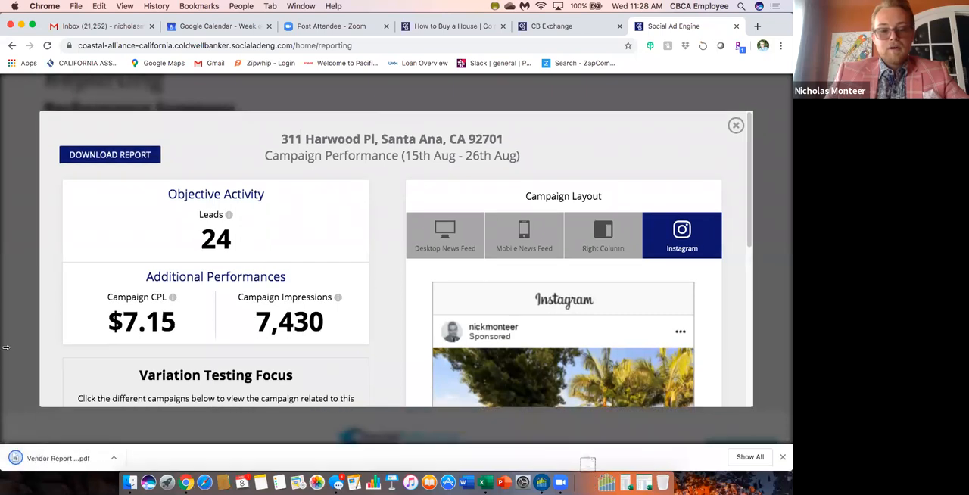
pyautogui.click(30, 458)
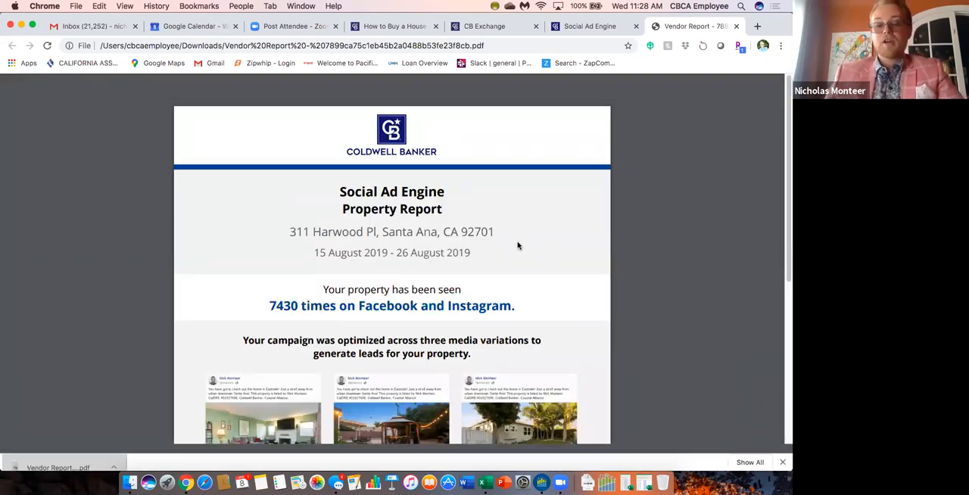
pyautogui.scroll(-5, 595, 281)
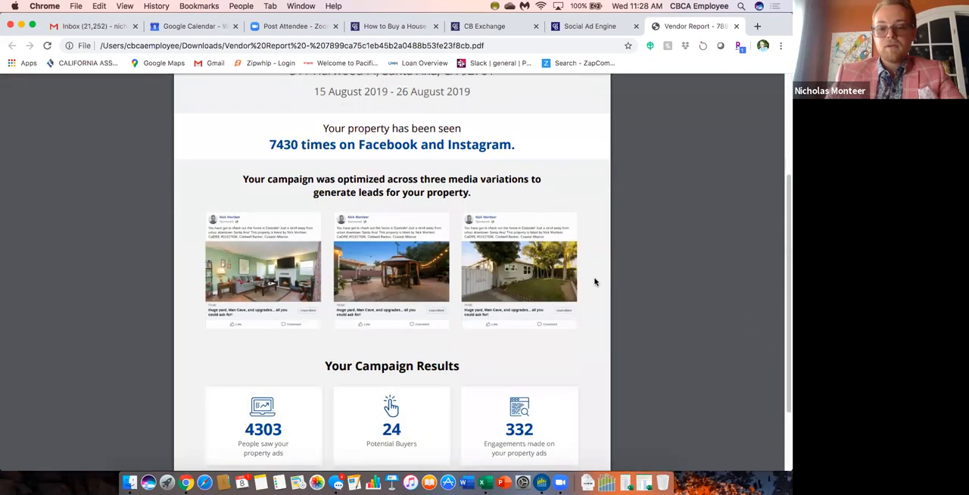
pyautogui.scroll(-3, 595, 282)
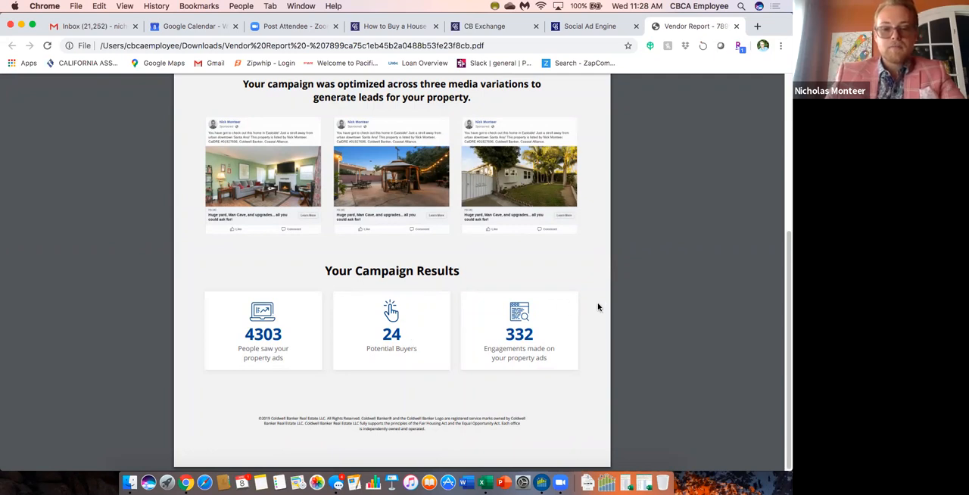
pyautogui.scroll(5, 594, 287)
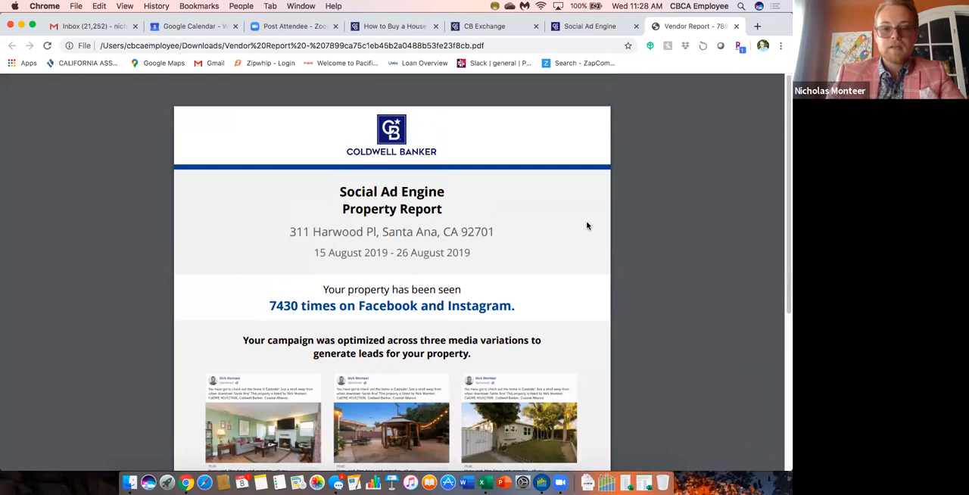
pyautogui.scroll(-4, 587, 226)
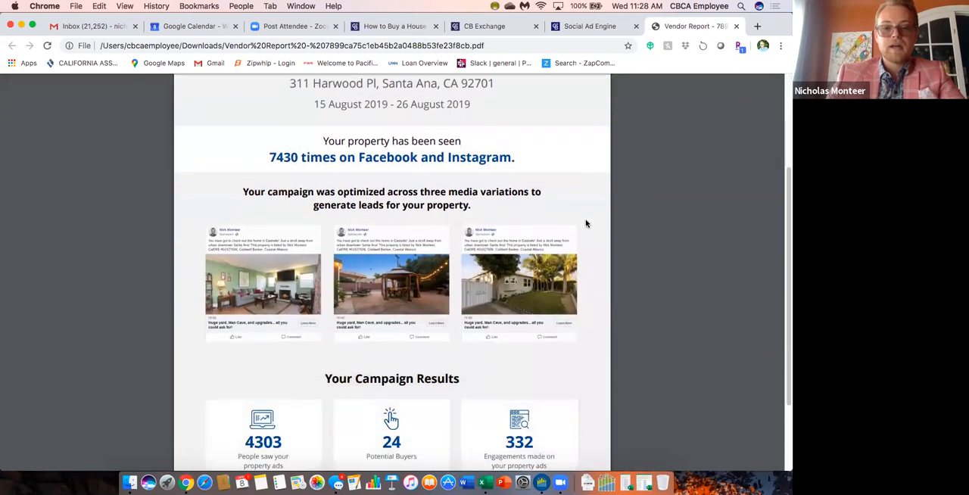
pyautogui.scroll(3, 587, 197)
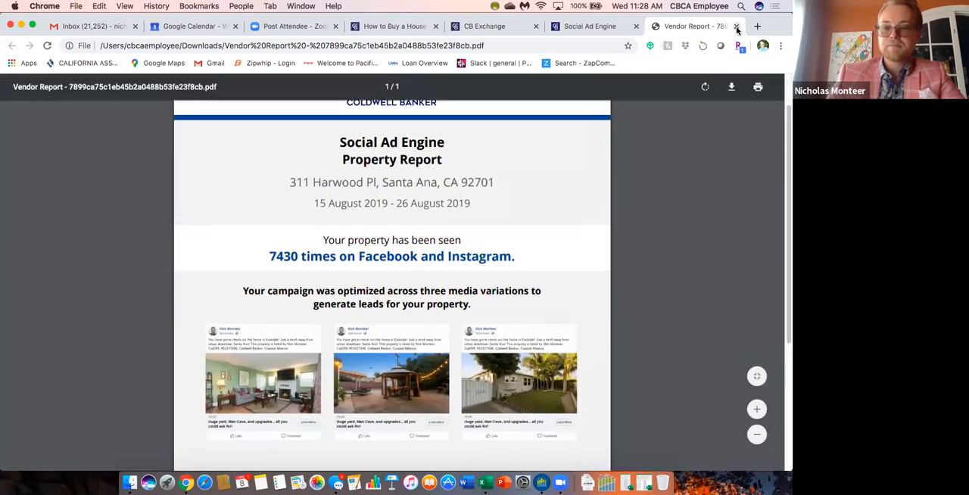
# Close the report PDF and the campaign's performance details to return to the Reporting page's Performance Summary.
pyautogui.click(736, 26)
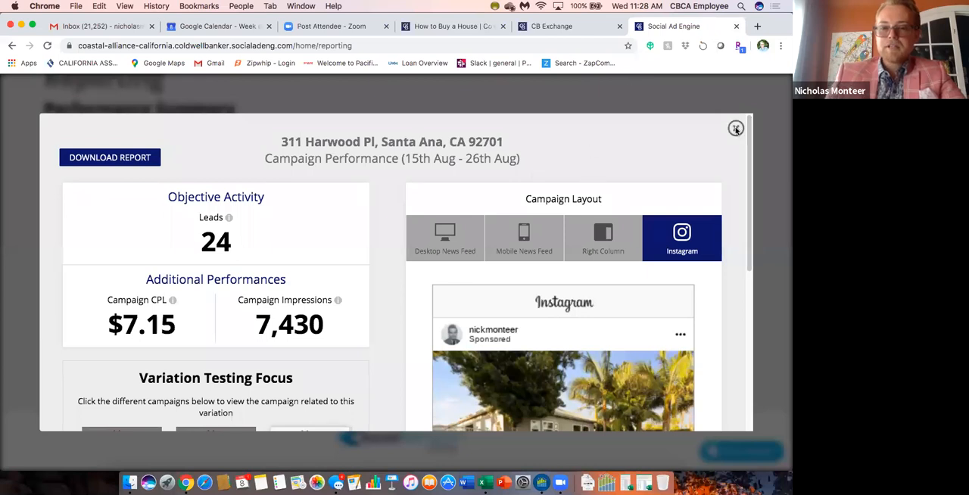
pyautogui.click(735, 128)
pyautogui.scroll(3, 554, 165)
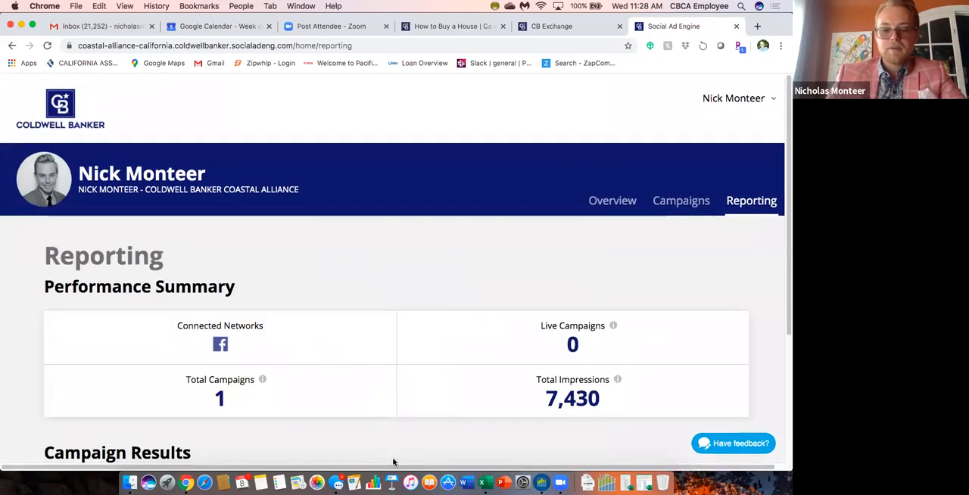